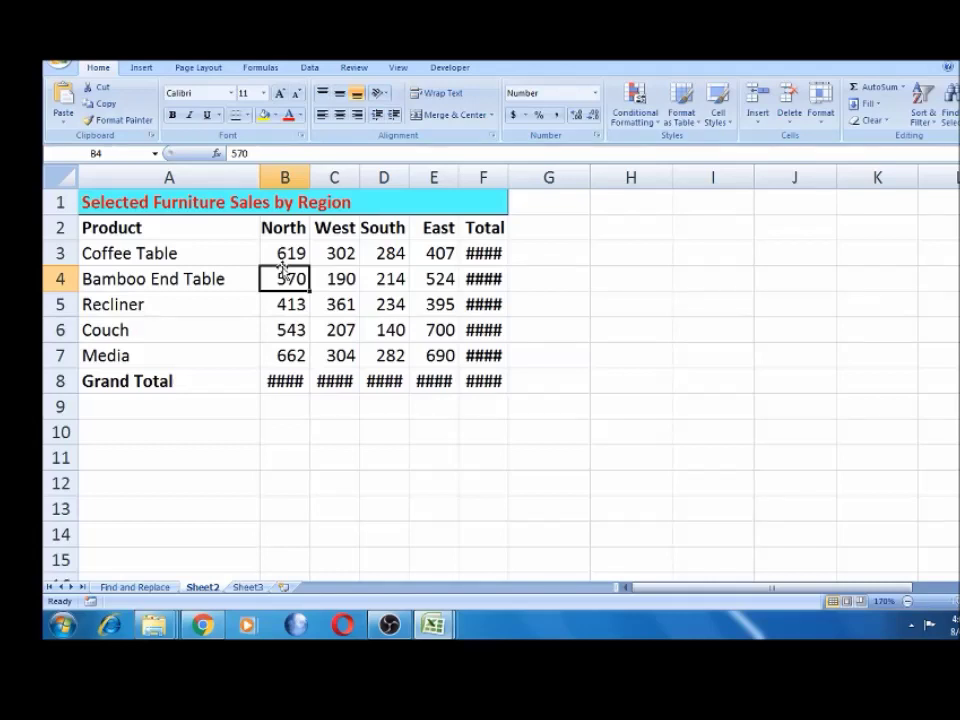
Step: Point out the Coffee Table, Recliner West 361, B8 Grand Total and North 570 cells
{"action": "left_click", "coordinate": [199, 248]}
{"action": "left_click", "coordinate": [358, 308]}
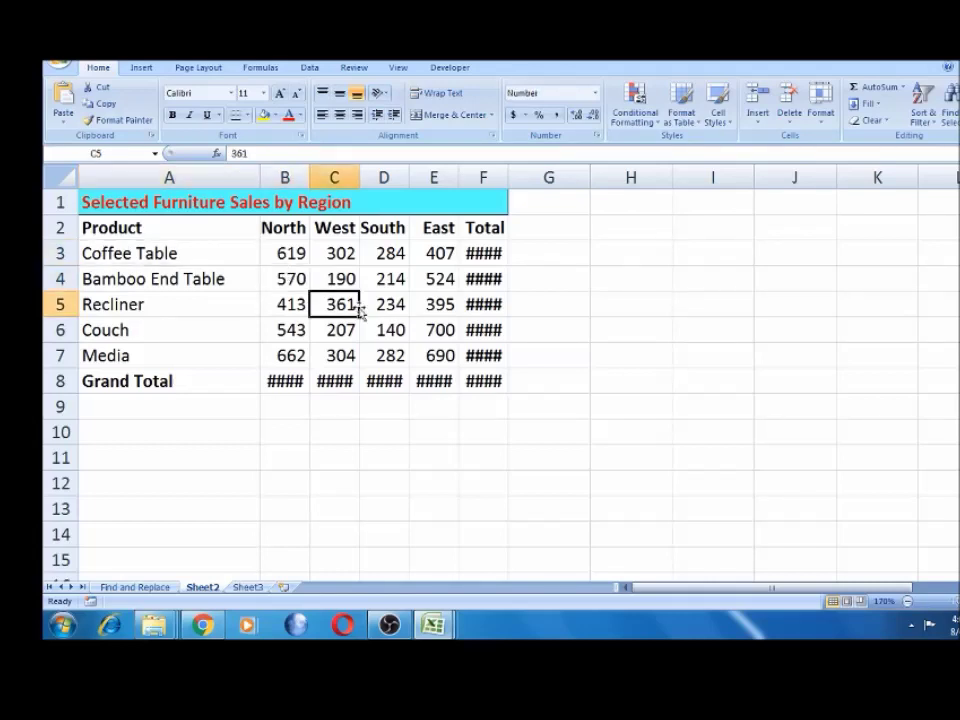
{"action": "left_click", "coordinate": [292, 379]}
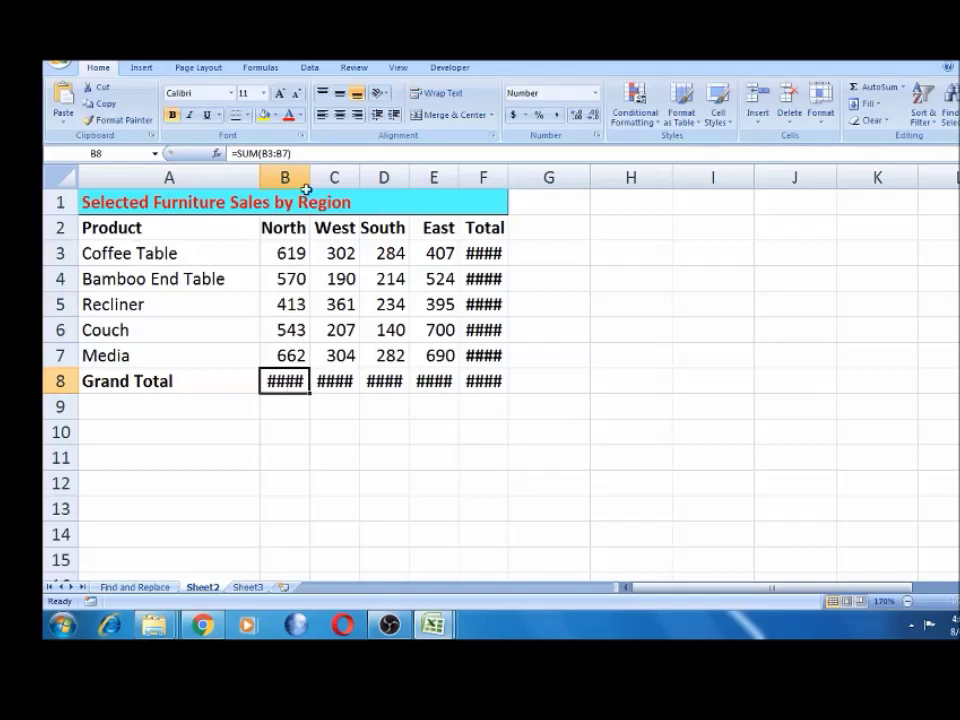
{"action": "left_click", "coordinate": [280, 273]}
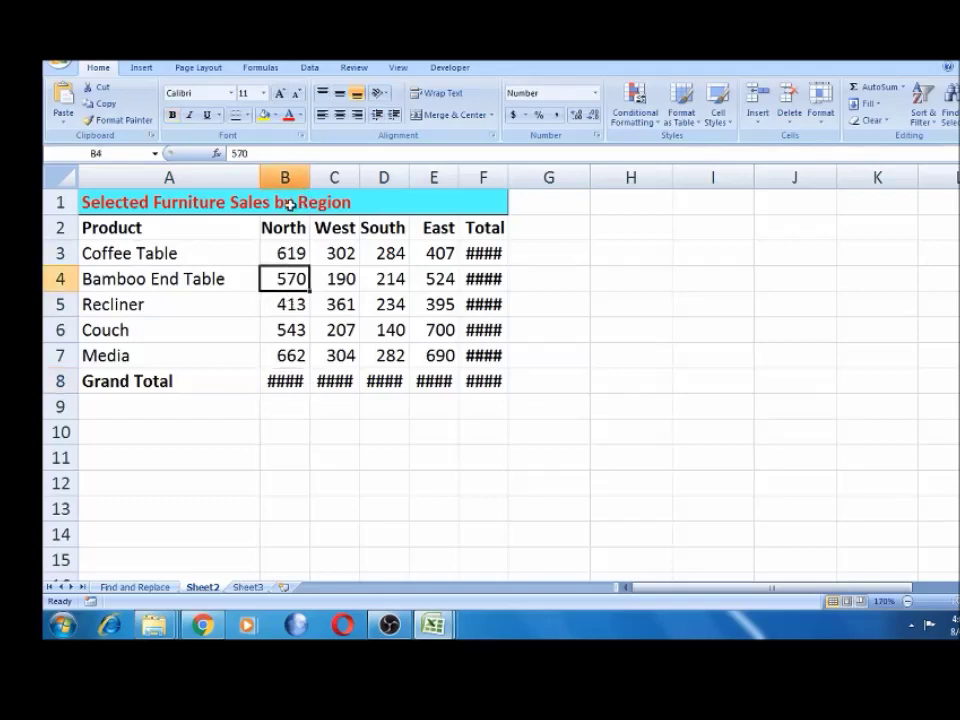
Step: AutoFit columns A through G so the totals display, then recheck the West and North values
{"action": "left_click", "coordinate": [294, 170]}
{"action": "left_click_drag", "start_coordinate": [294, 170], "coordinate": [548, 177]}
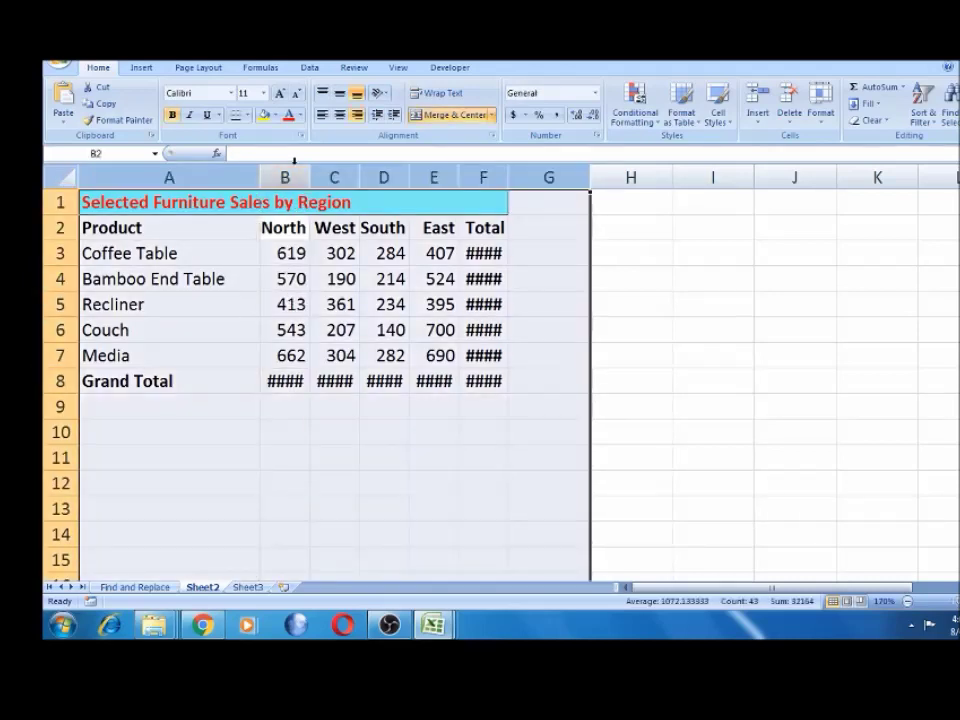
{"action": "double_click", "coordinate": [408, 177]}
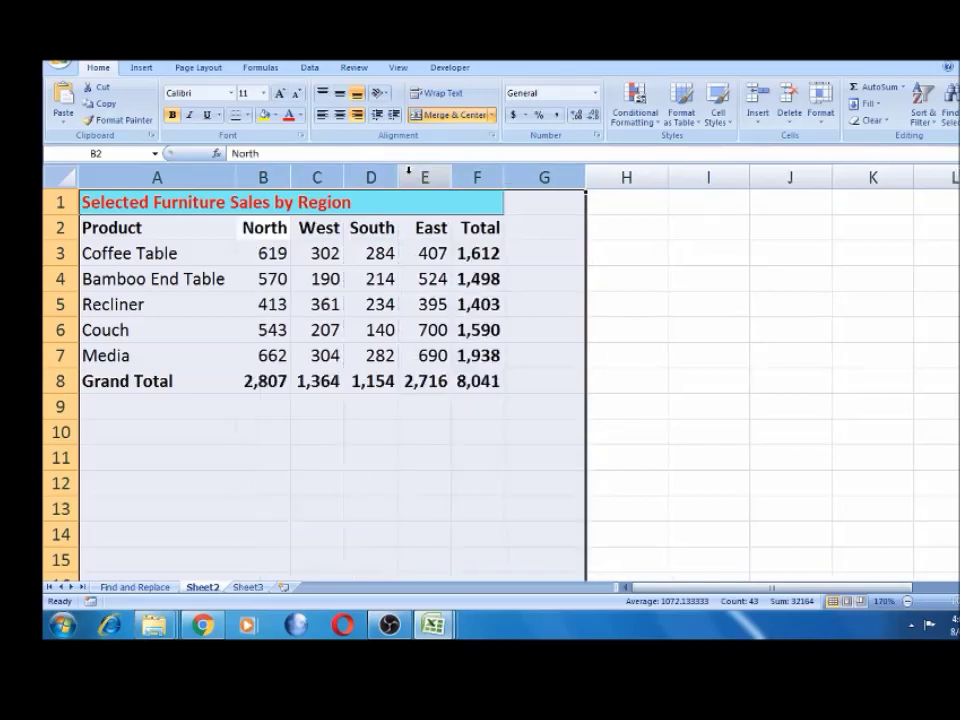
{"action": "left_click", "coordinate": [320, 352]}
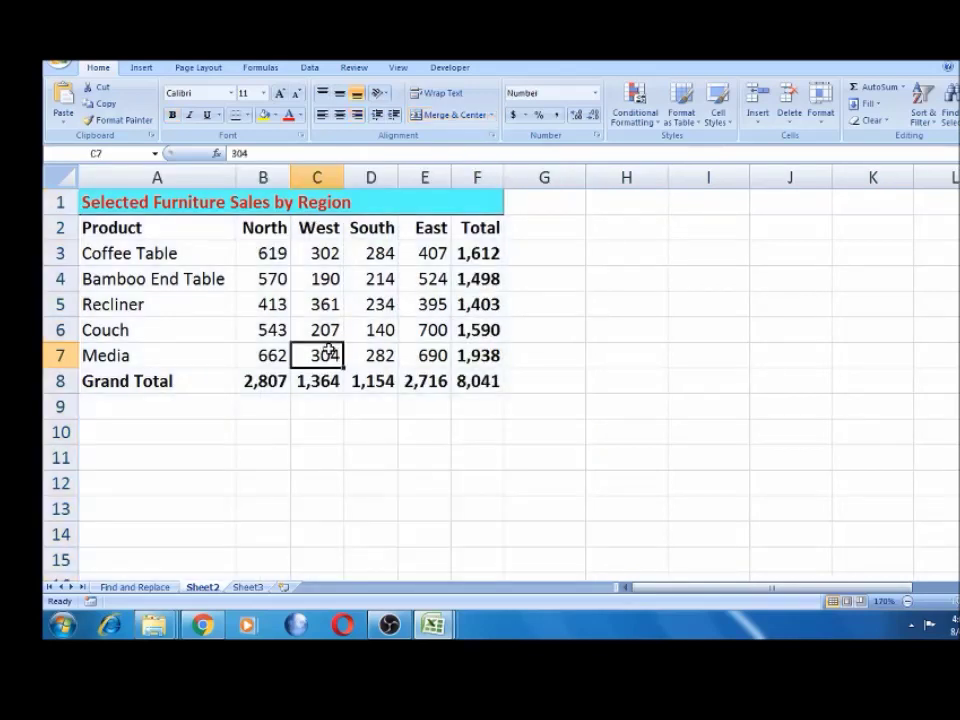
{"action": "left_click", "coordinate": [296, 304]}
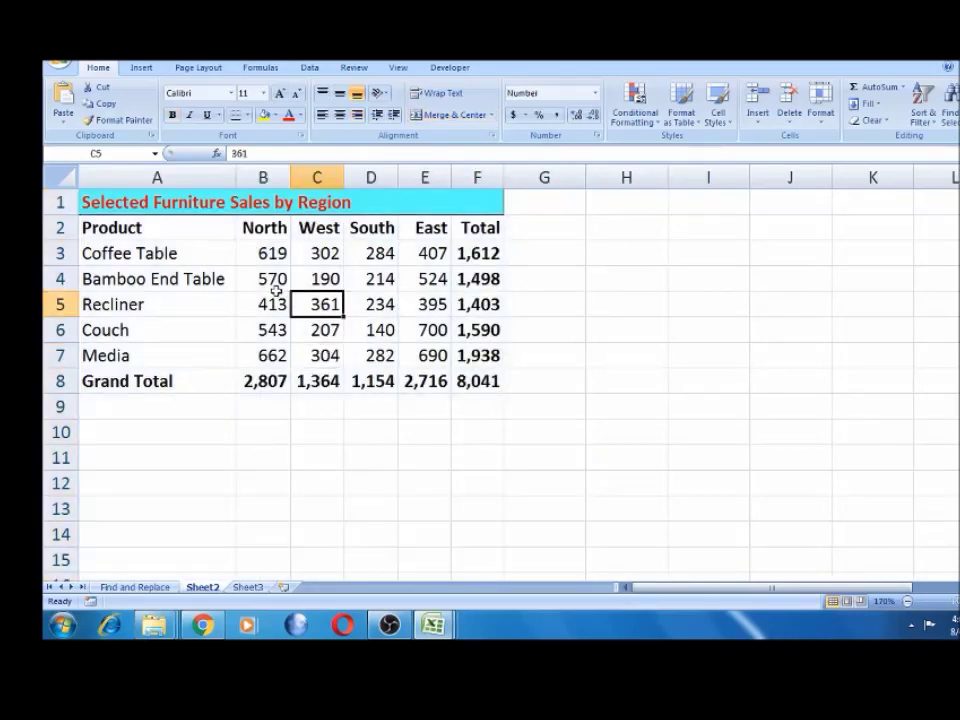
{"action": "left_click", "coordinate": [276, 285]}
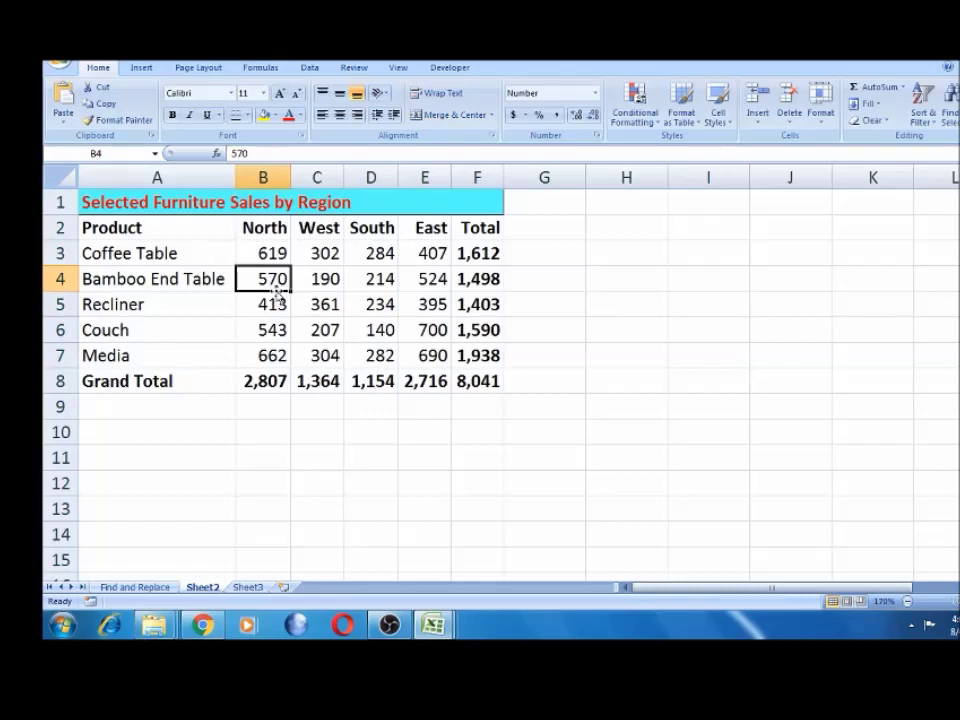
{"action": "key", "text": "alt+F1"}
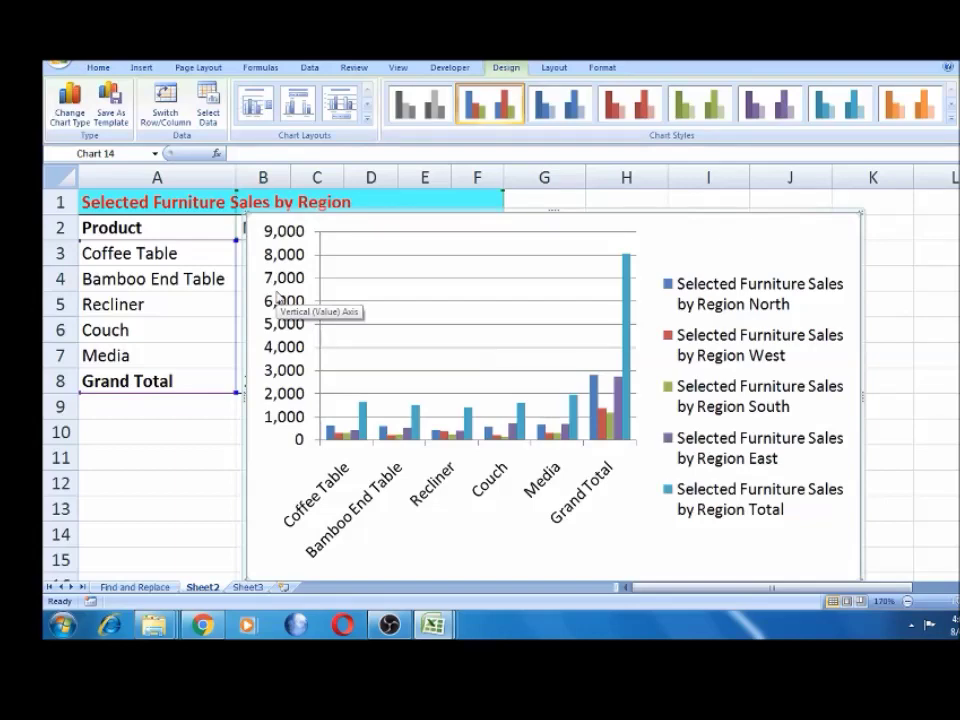
{"action": "key", "text": "Delete"}
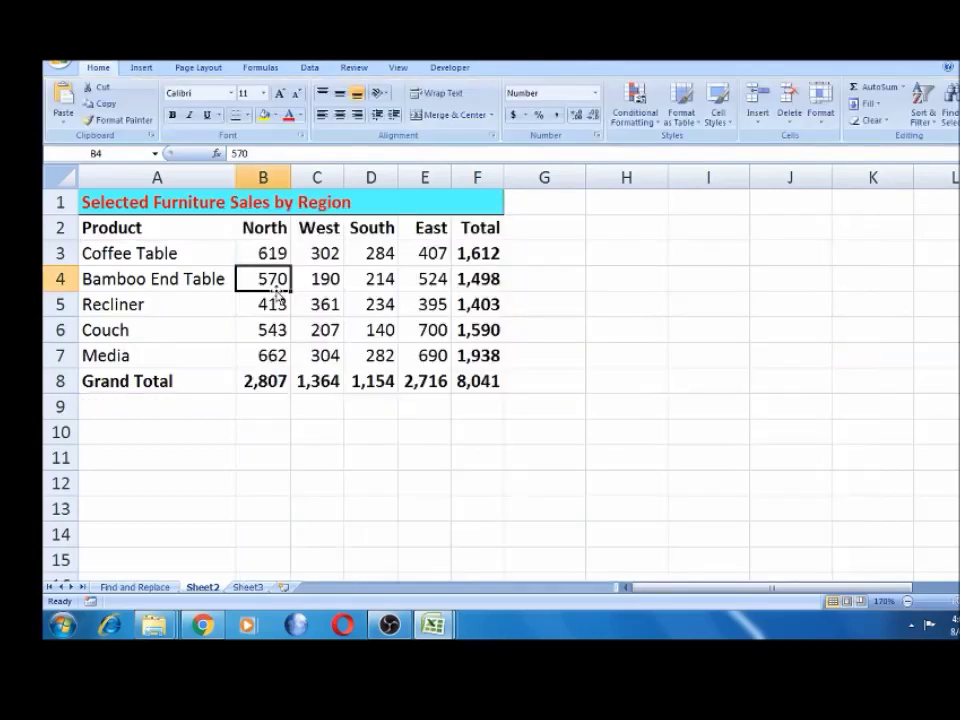
{"action": "left_click", "coordinate": [302, 289]}
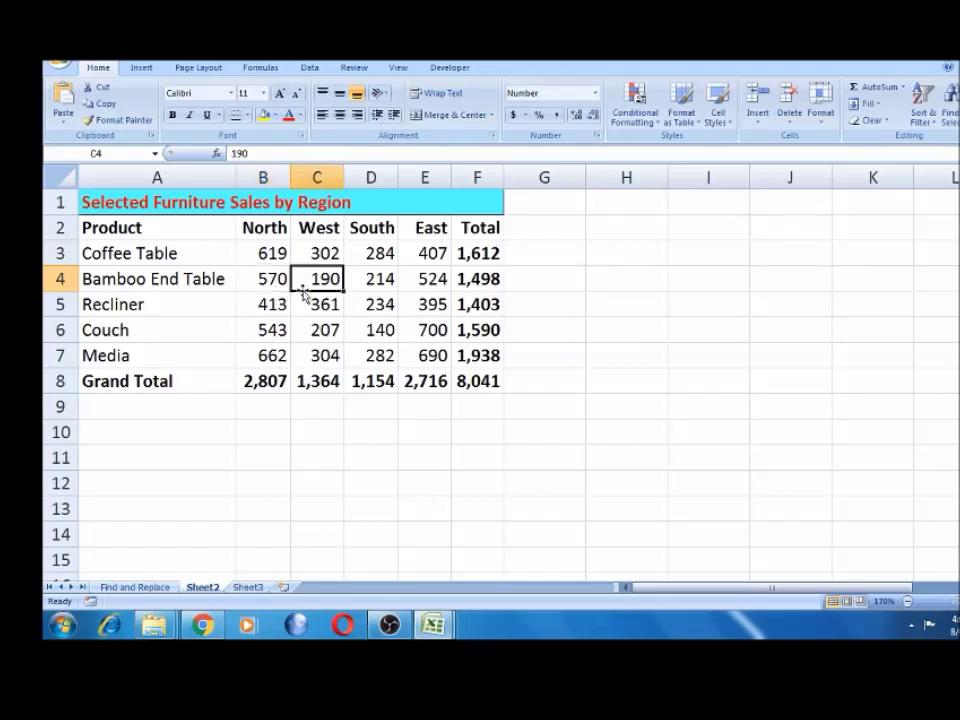
{"action": "left_click", "coordinate": [331, 310]}
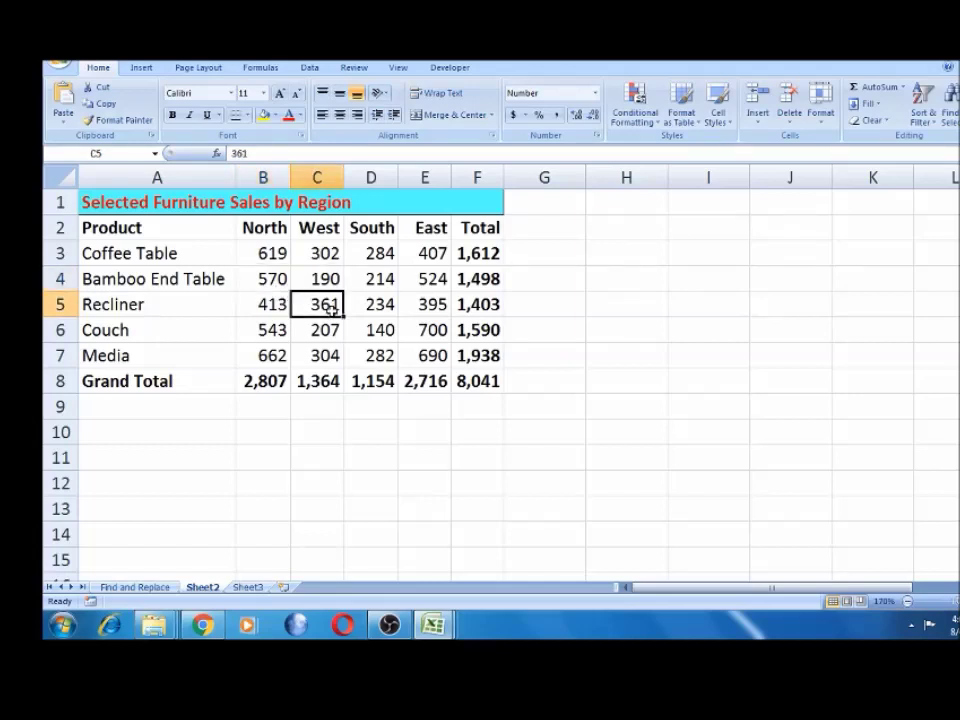
{"action": "key", "text": "alt"}
{"action": "key", "text": "alt+F1"}
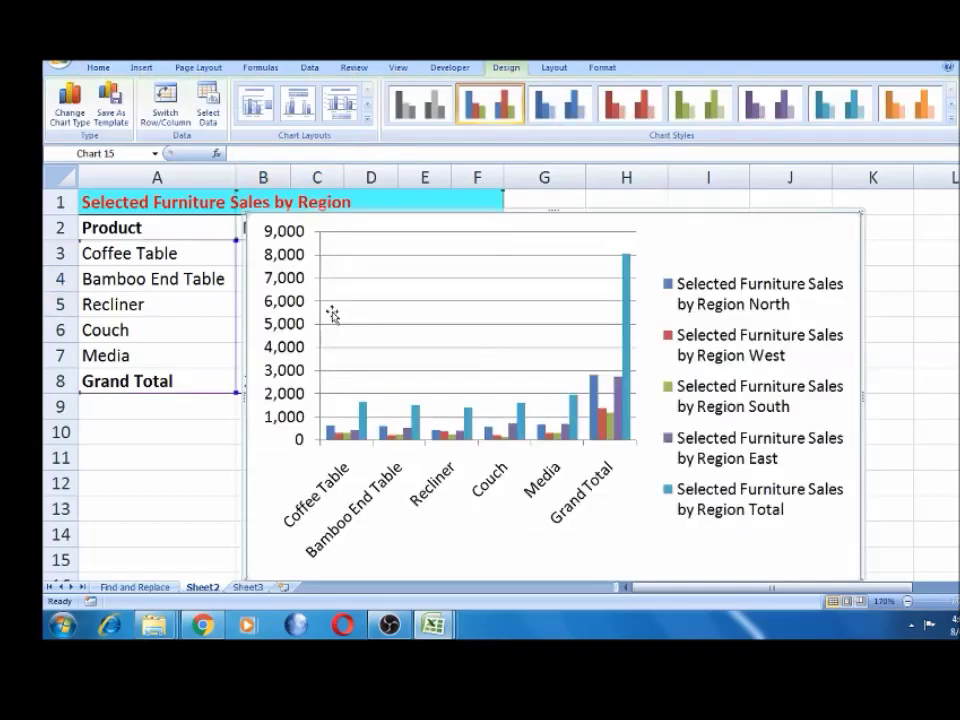
{"action": "key", "text": "ctrl+z"}
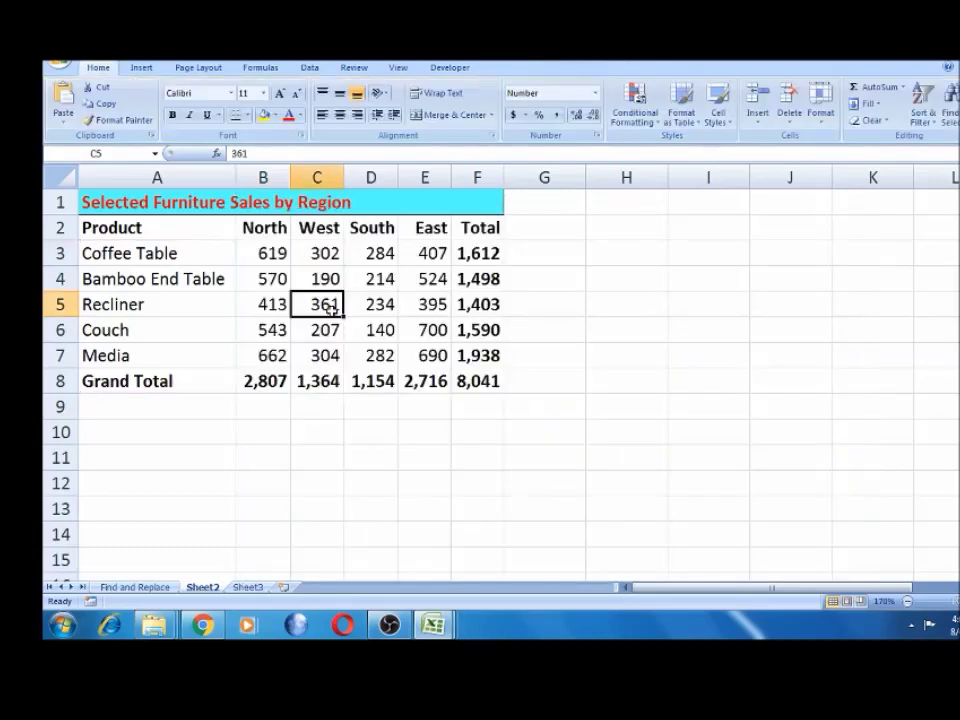
{"action": "left_click", "coordinate": [318, 279]}
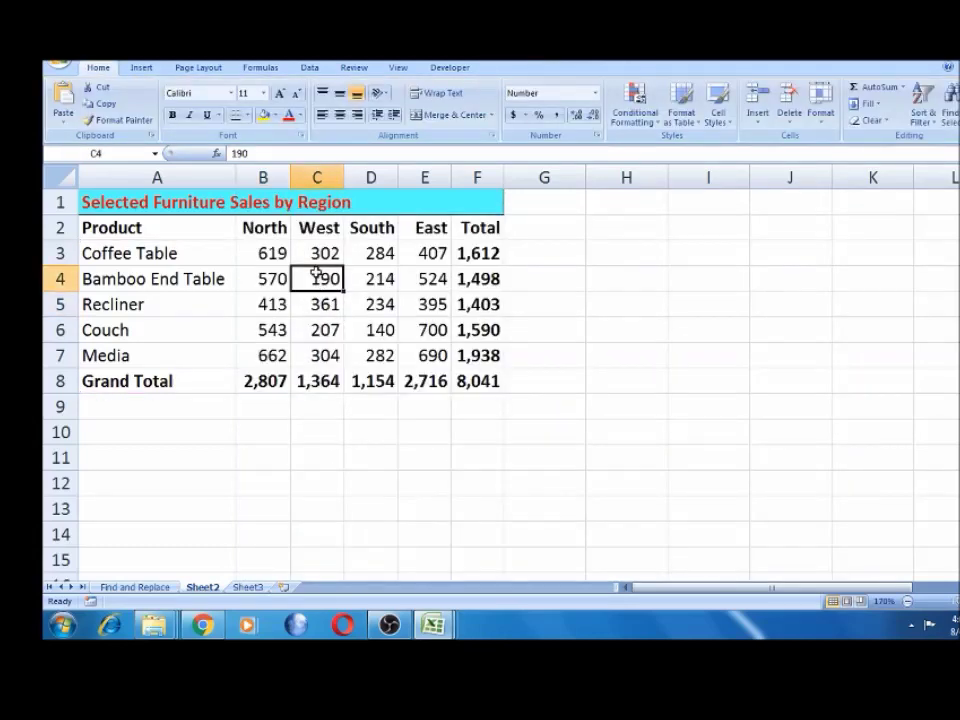
{"action": "key", "text": "alt+F1"}
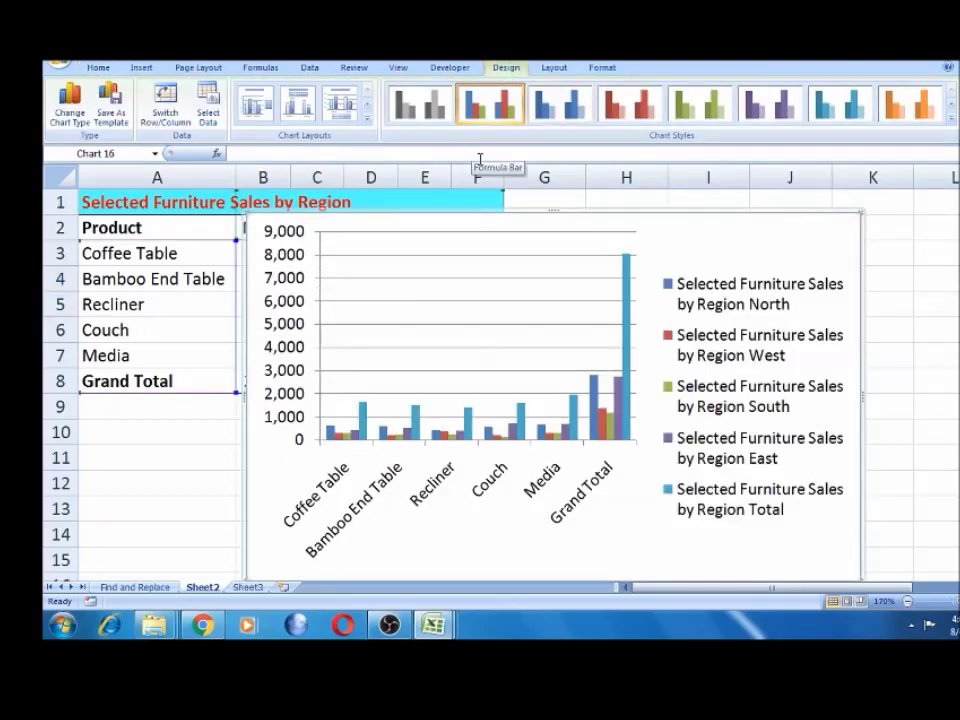
{"action": "key", "text": "Delete"}
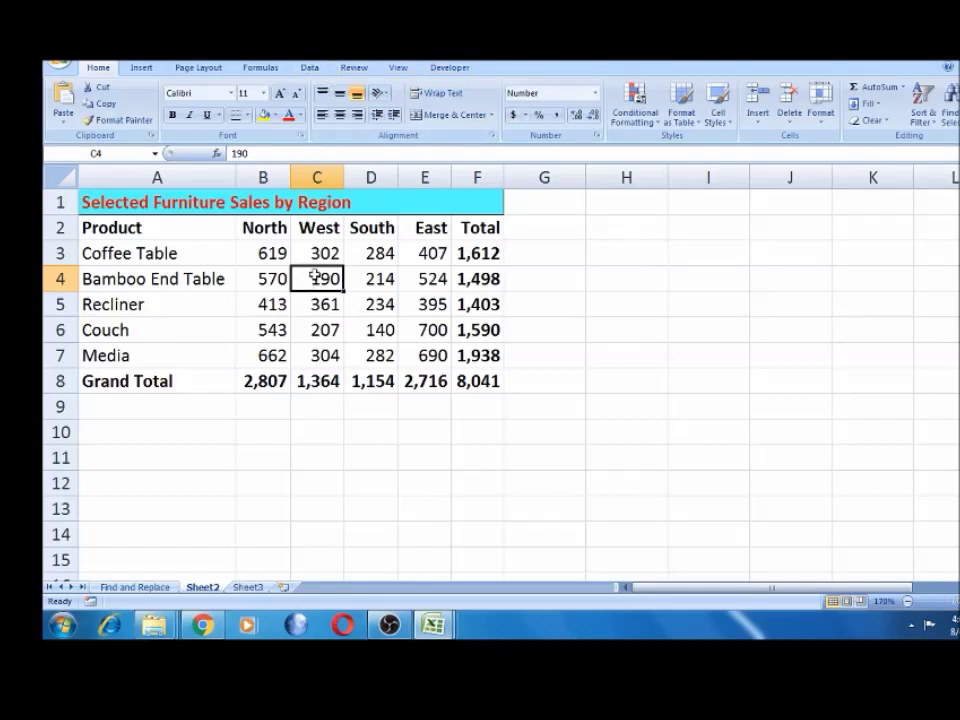
{"action": "key", "text": "alt+F1"}
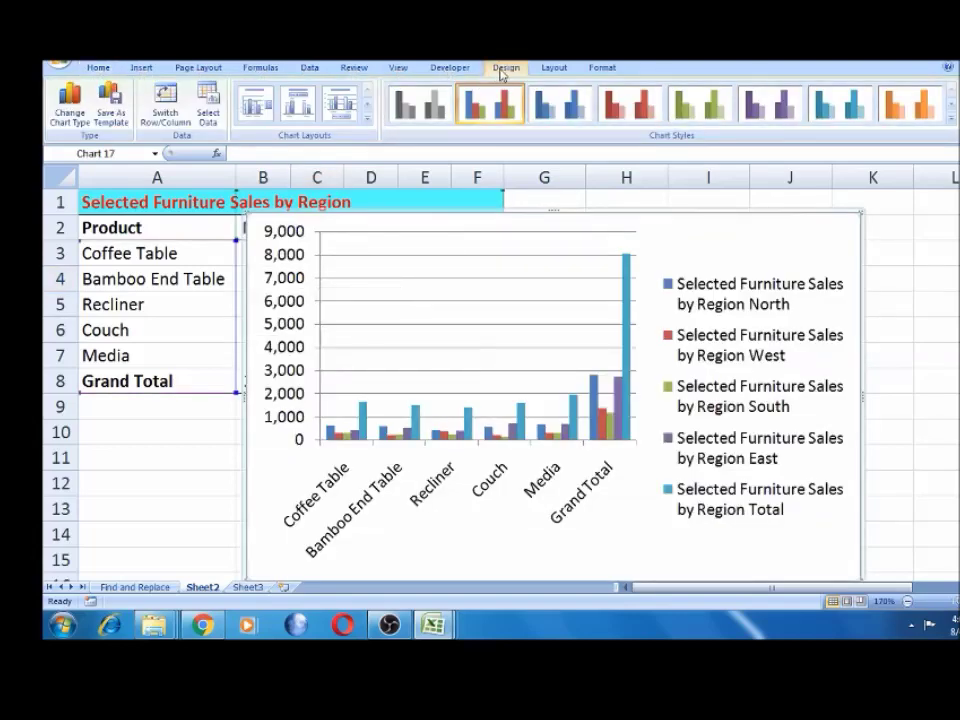
{"action": "left_click", "coordinate": [550, 71]}
{"action": "left_click", "coordinate": [604, 72]}
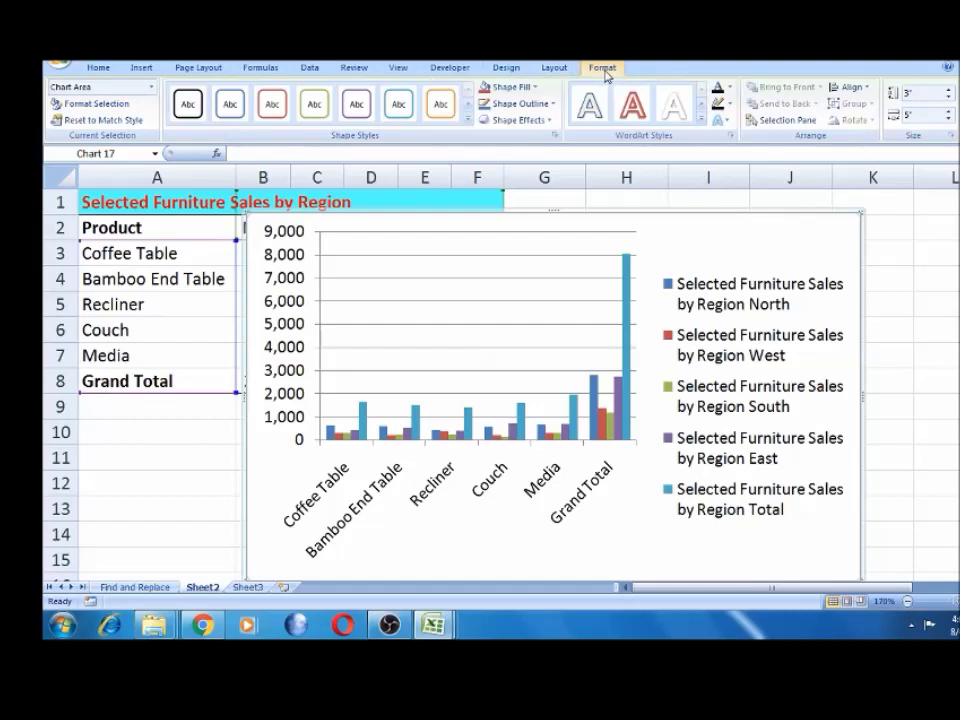
{"action": "left_click", "coordinate": [554, 68]}
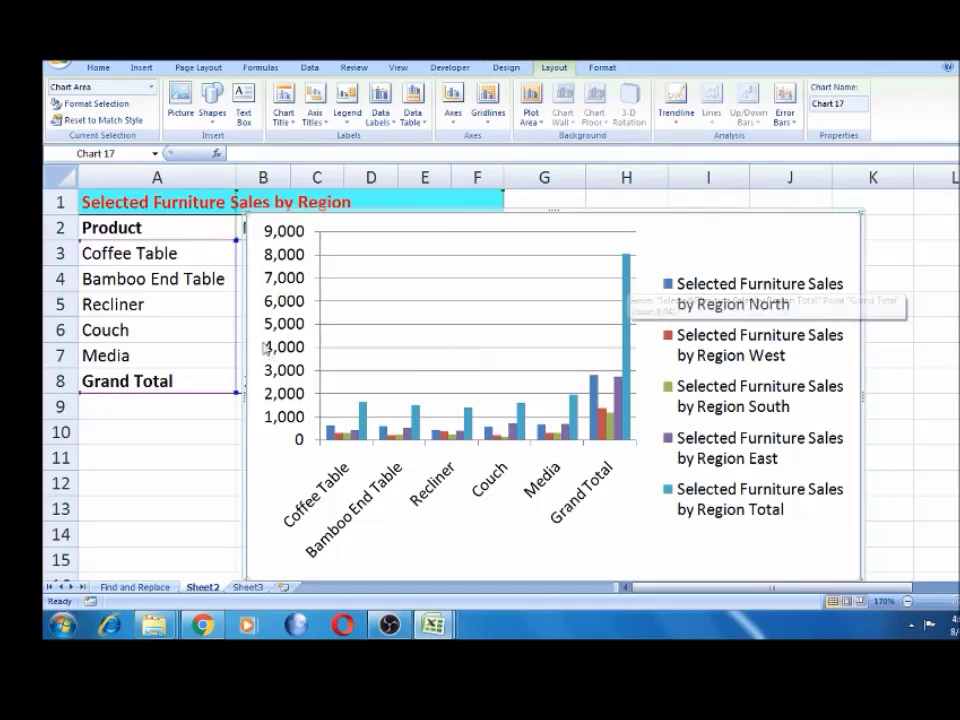
{"action": "key", "text": "Escape"}
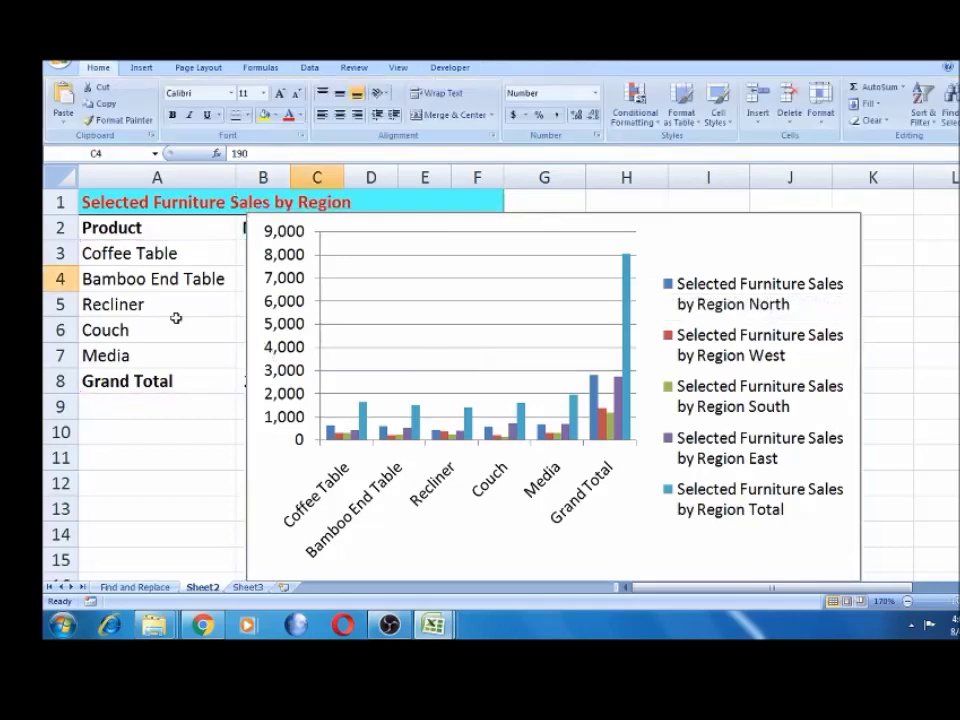
{"action": "key", "text": "ctrl+z"}
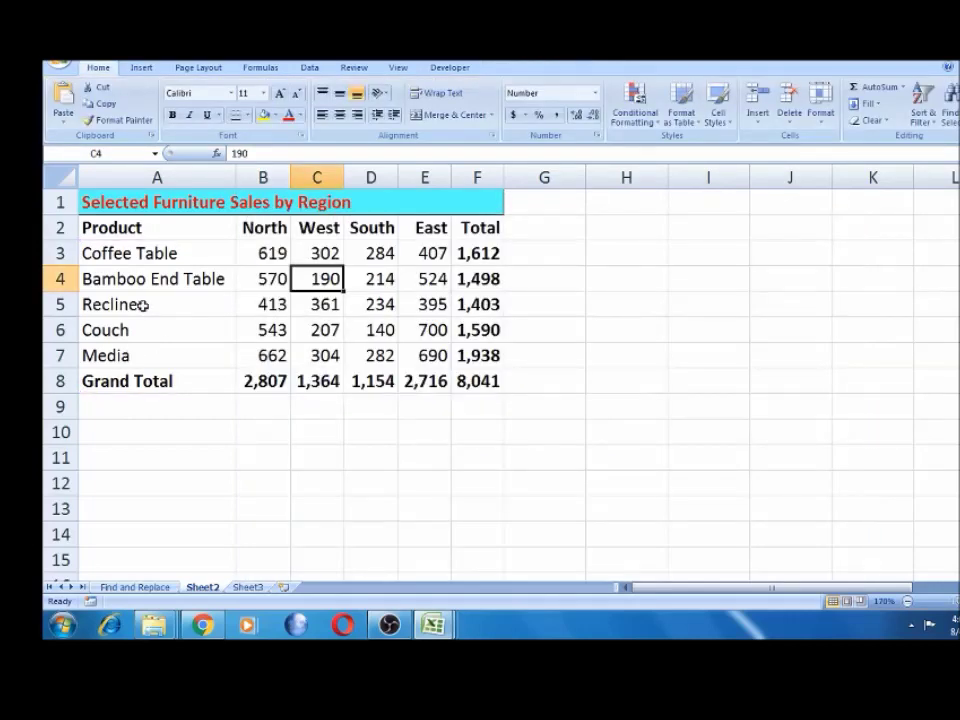
Step: Select A2:E7 and insert a clustered column chart with Alt+F1
{"action": "left_click_drag", "start_coordinate": [135, 228], "coordinate": [318, 228]}
{"action": "key", "text": "shift+Right"}
{"action": "key", "text": "shift+Right"}
{"action": "key", "text": "shift+Down"}
{"action": "key", "text": "shift+Down"}
{"action": "key", "text": "shift+Down"}
{"action": "key", "text": "shift+Down"}
{"action": "key", "text": "shift+Down"}
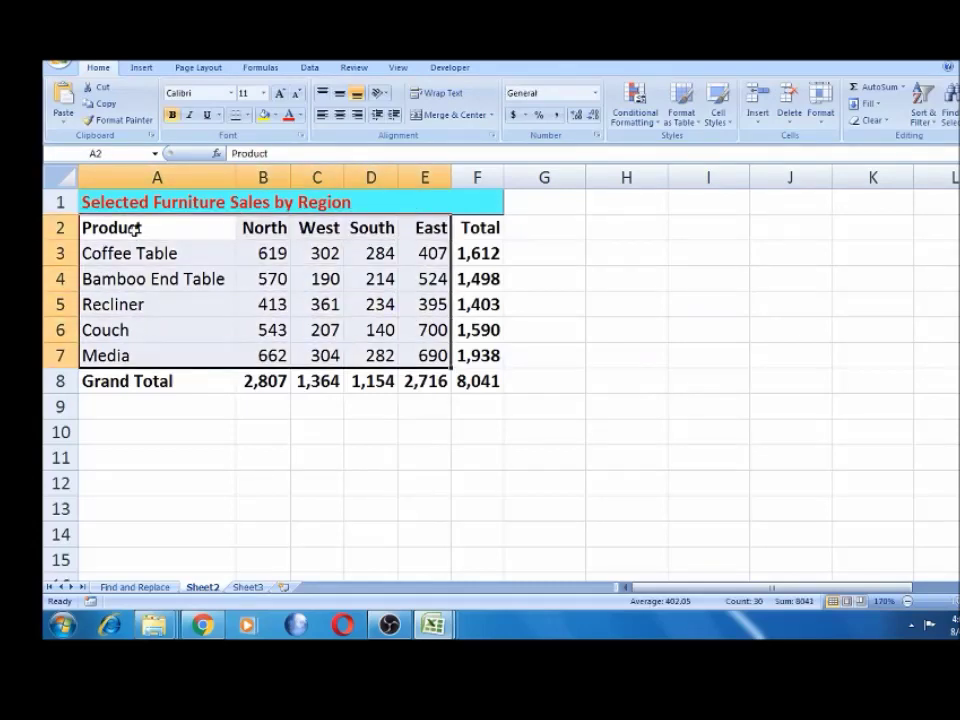
{"action": "key", "text": "alt+F1"}
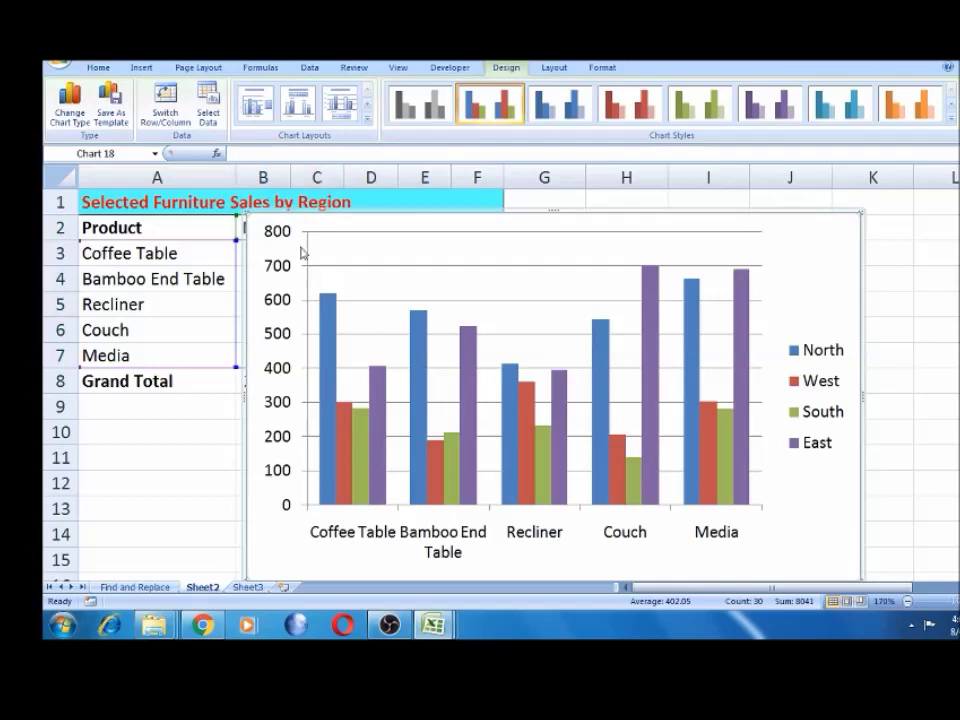
Step: Move the column chart to the right of the table with its legend visible
{"action": "left_click", "coordinate": [284, 231]}
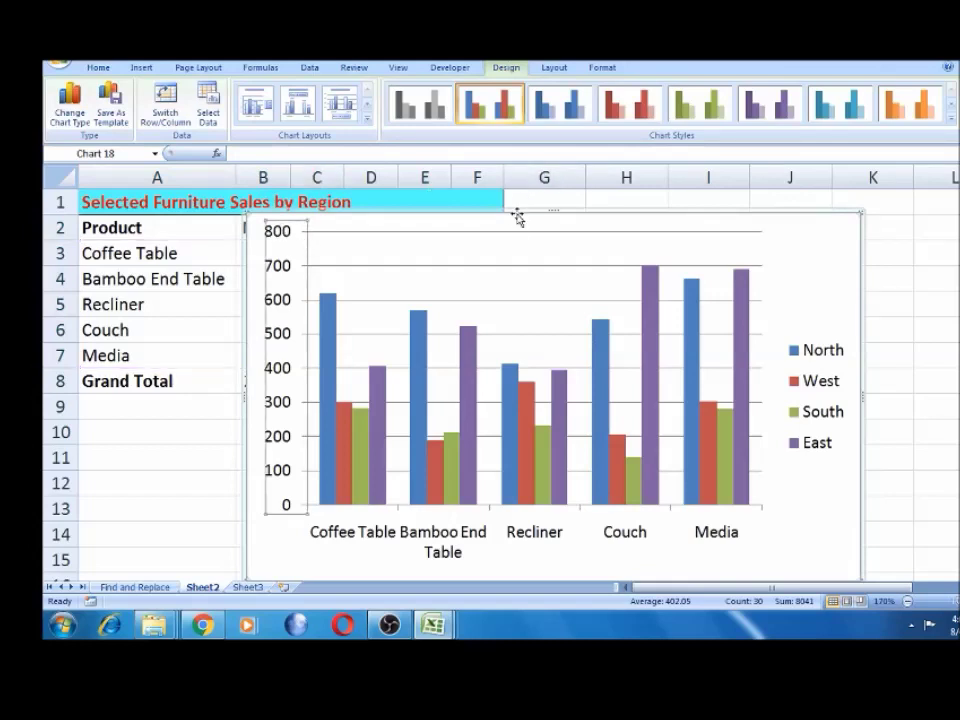
{"action": "left_click_drag", "start_coordinate": [514, 221], "coordinate": [706, 215]}
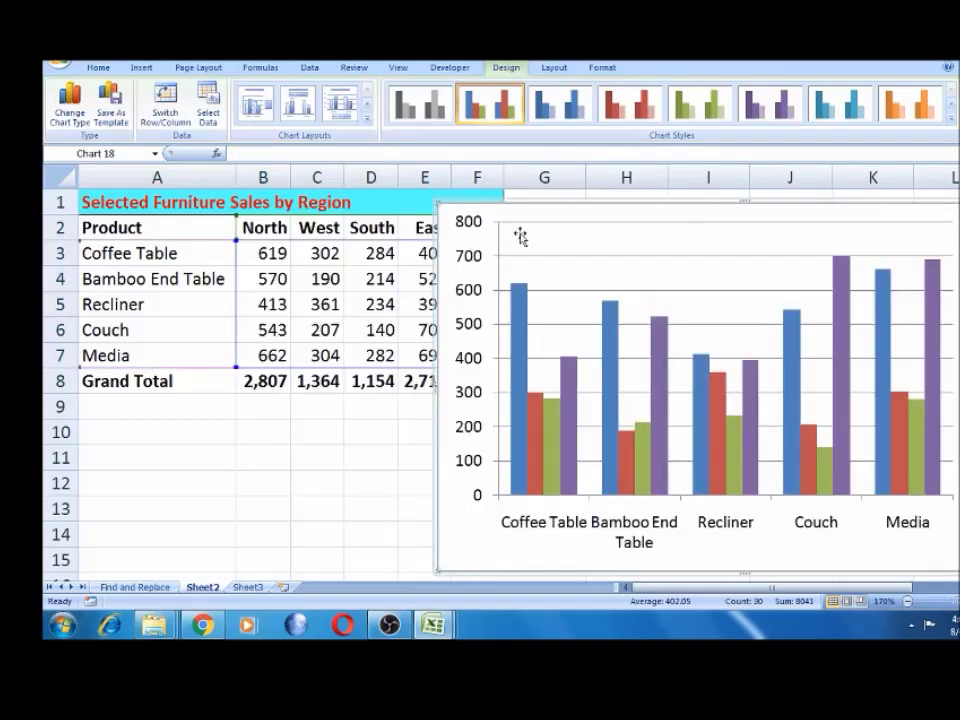
{"action": "left_click_drag", "start_coordinate": [435, 200], "coordinate": [558, 272]}
{"action": "left_click_drag", "start_coordinate": [670, 285], "coordinate": [585, 186]}
{"action": "key", "text": "Escape"}
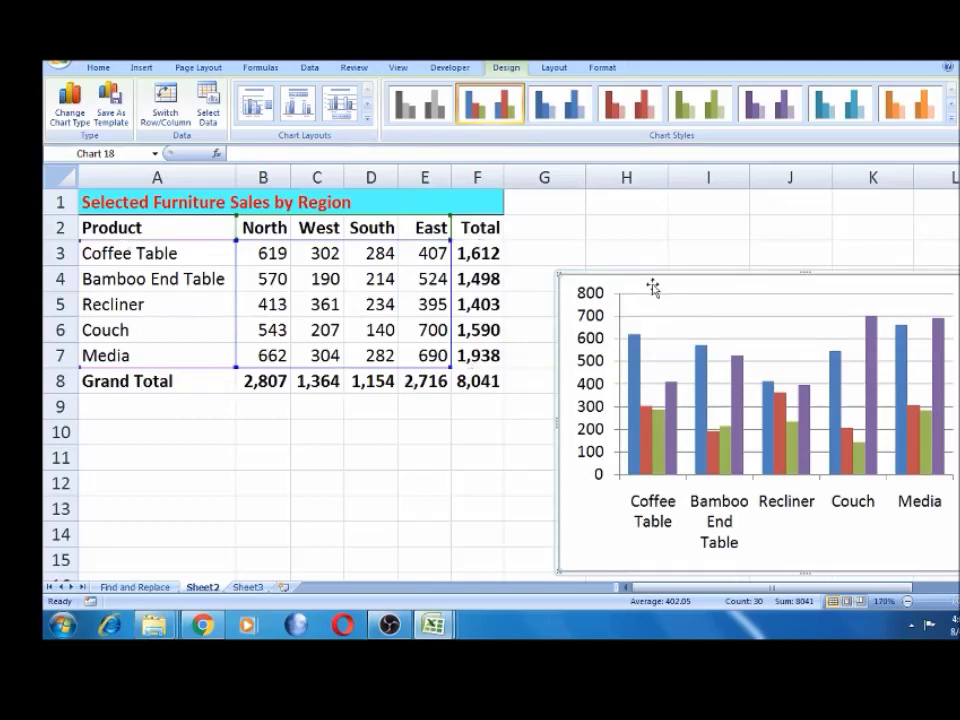
{"action": "left_click_drag", "start_coordinate": [652, 284], "coordinate": [587, 198]}
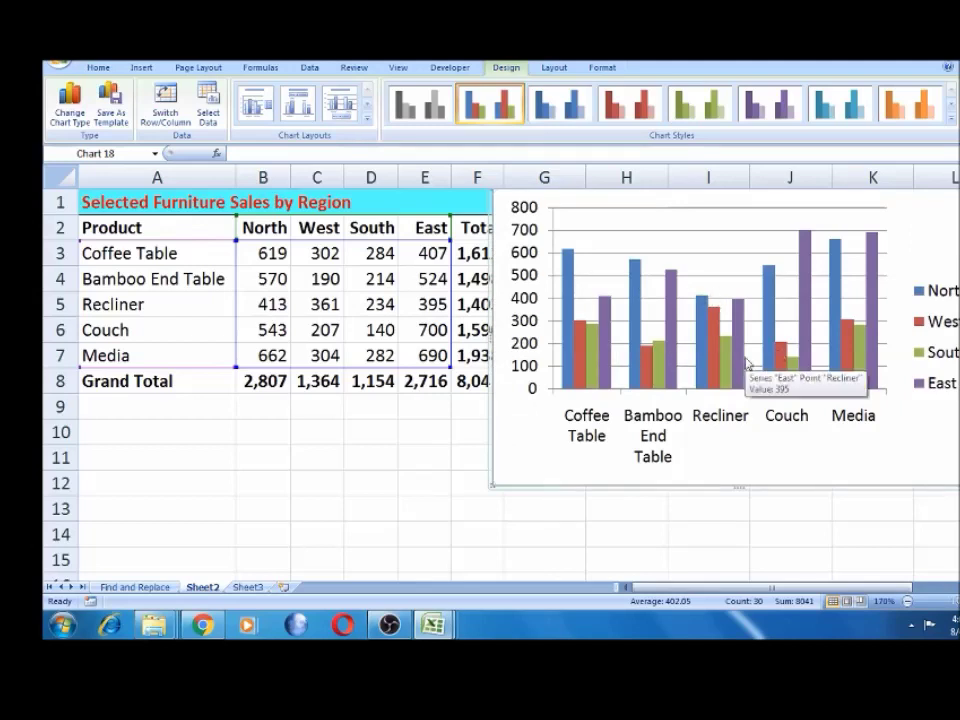
Step: Preview blue, red and green monochrome chart styles, then return to the multicolour style
{"action": "left_click", "coordinate": [561, 105]}
{"action": "left_click", "coordinate": [636, 106]}
{"action": "left_click", "coordinate": [703, 105]}
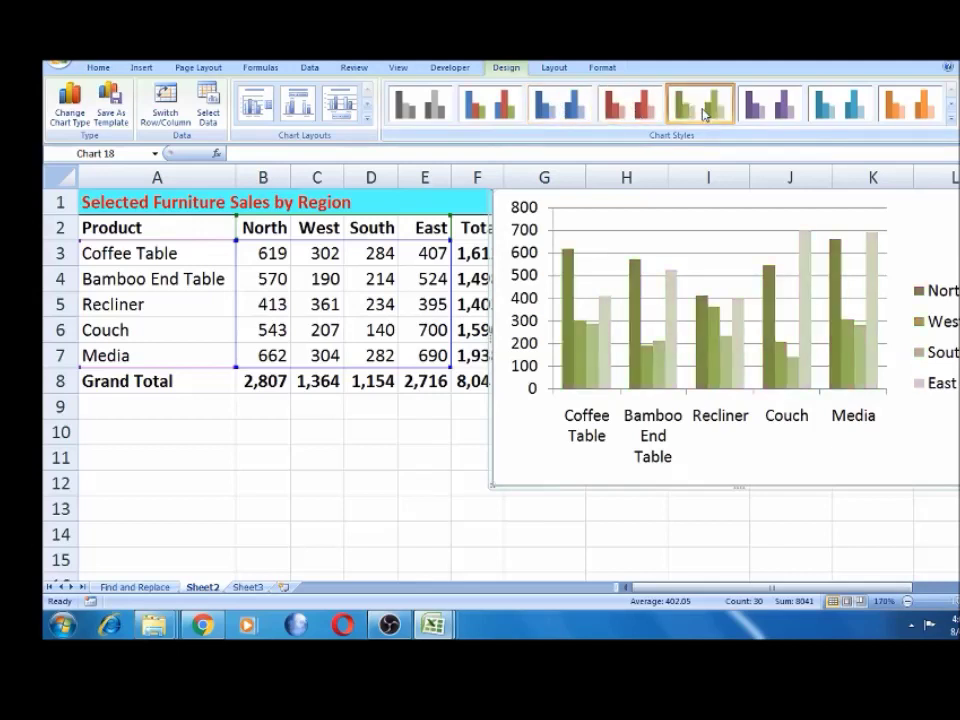
{"action": "left_click", "coordinate": [561, 105]}
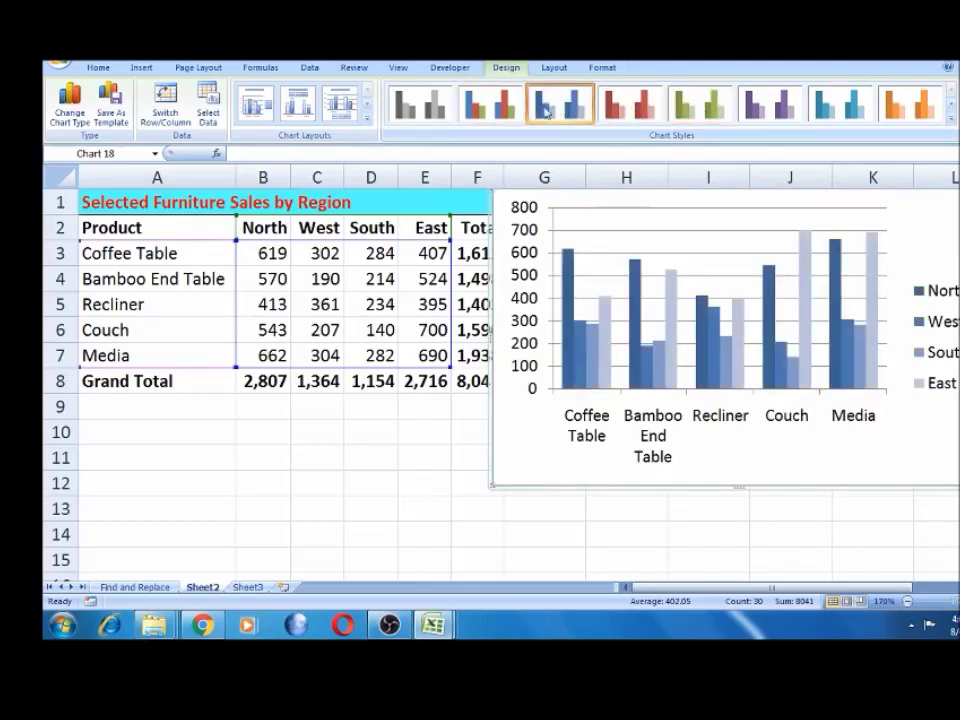
{"action": "left_click", "coordinate": [489, 105]}
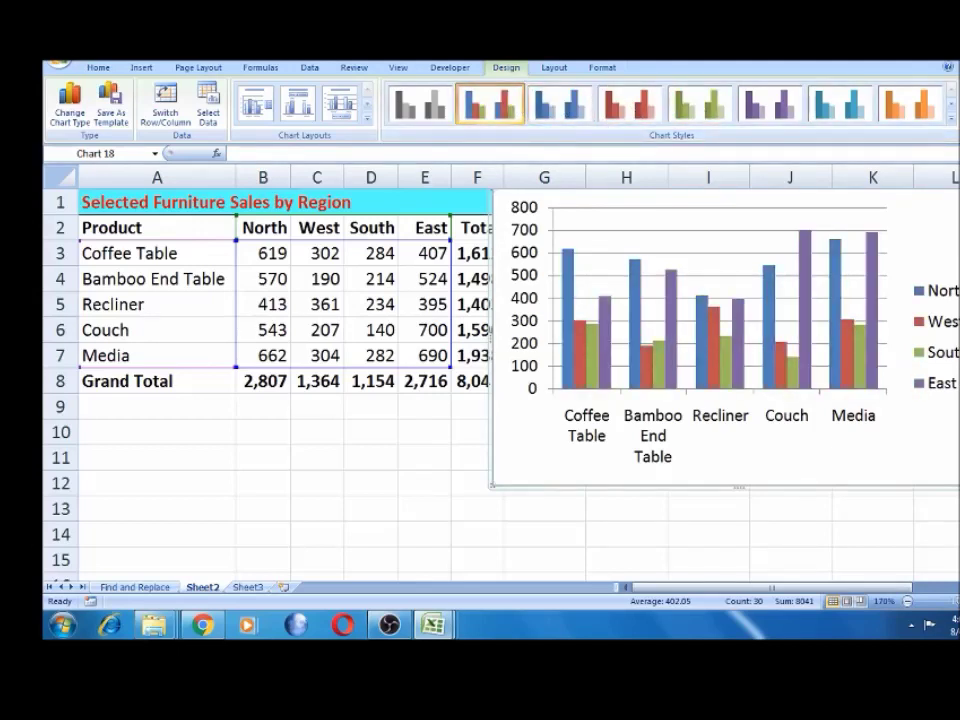
Step: Try the dark multicolour, dark teal and purple styles from the gallery, settling on dark teal
{"action": "left_click", "coordinate": [950, 121]}
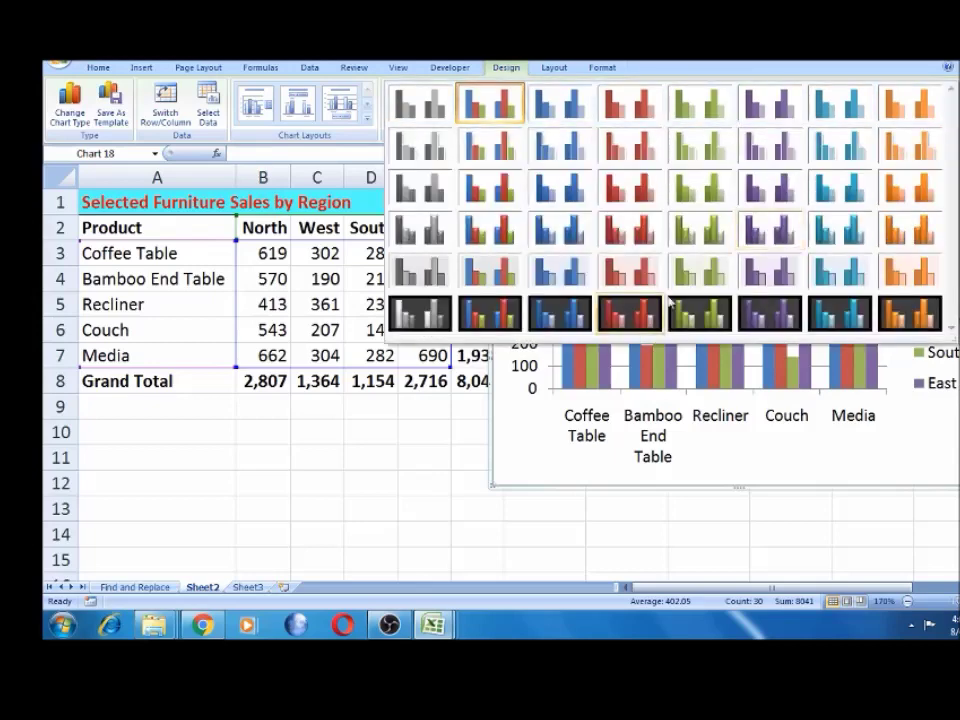
{"action": "left_click", "coordinate": [499, 318]}
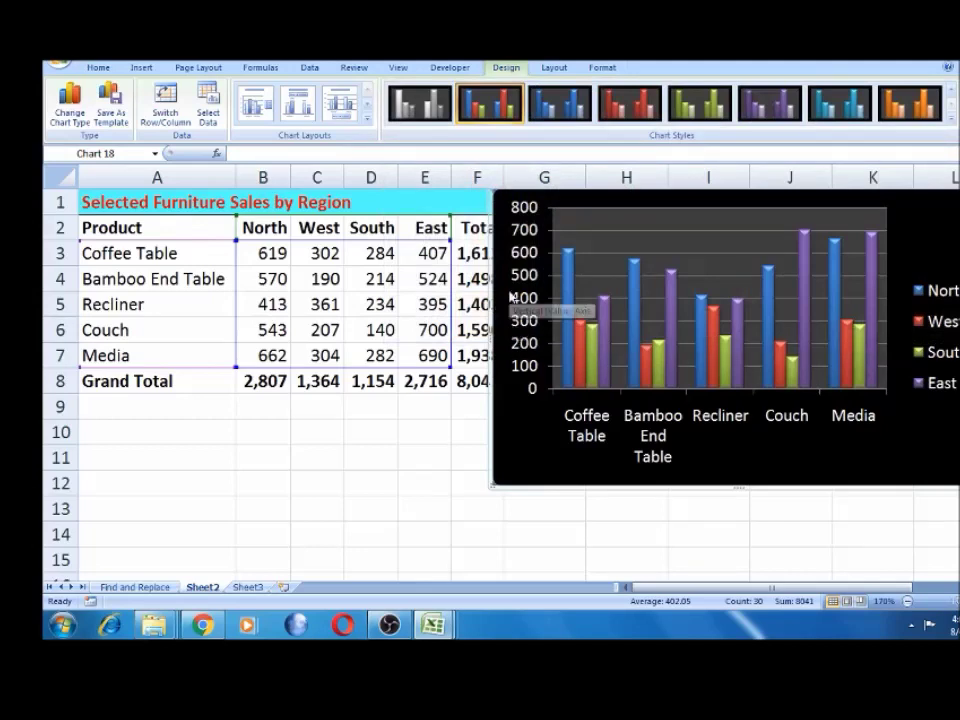
{"action": "left_click", "coordinate": [948, 118]}
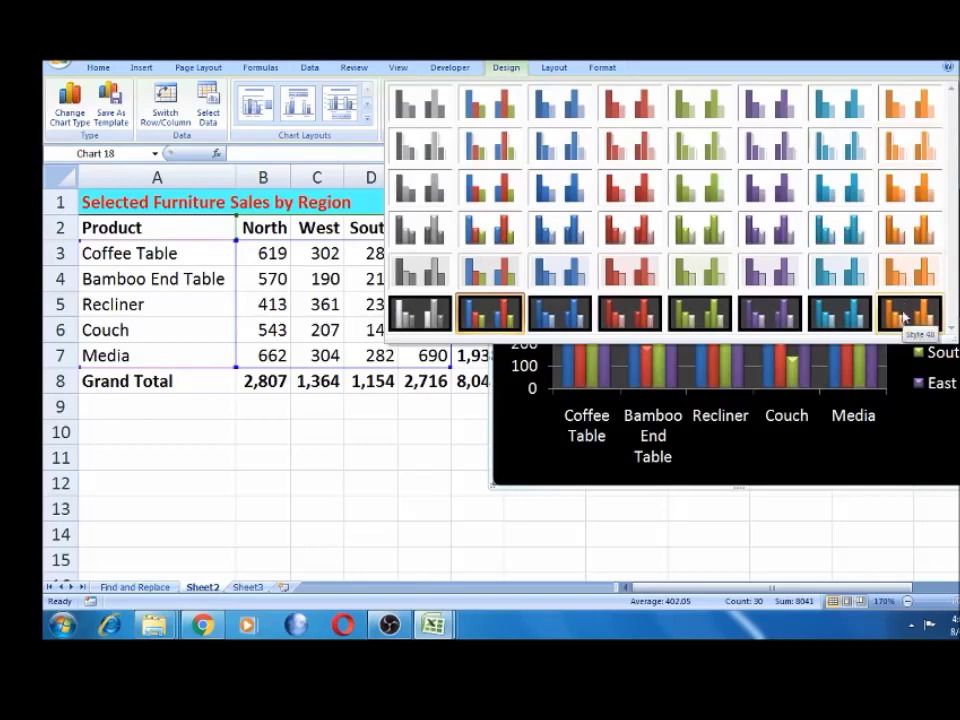
{"action": "left_click", "coordinate": [838, 316]}
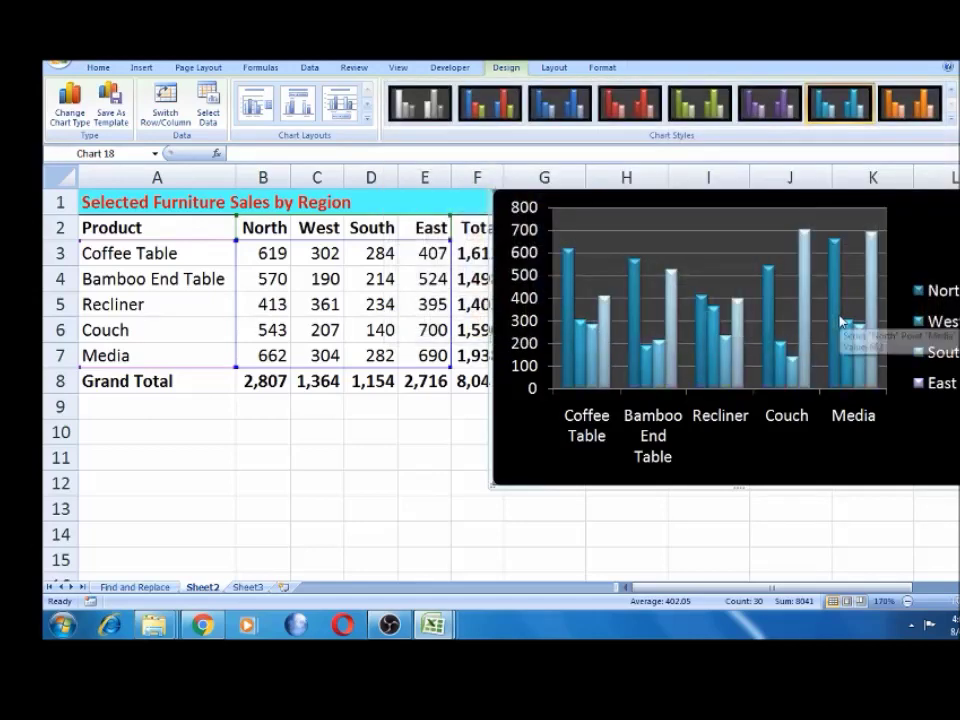
{"action": "left_click", "coordinate": [950, 119]}
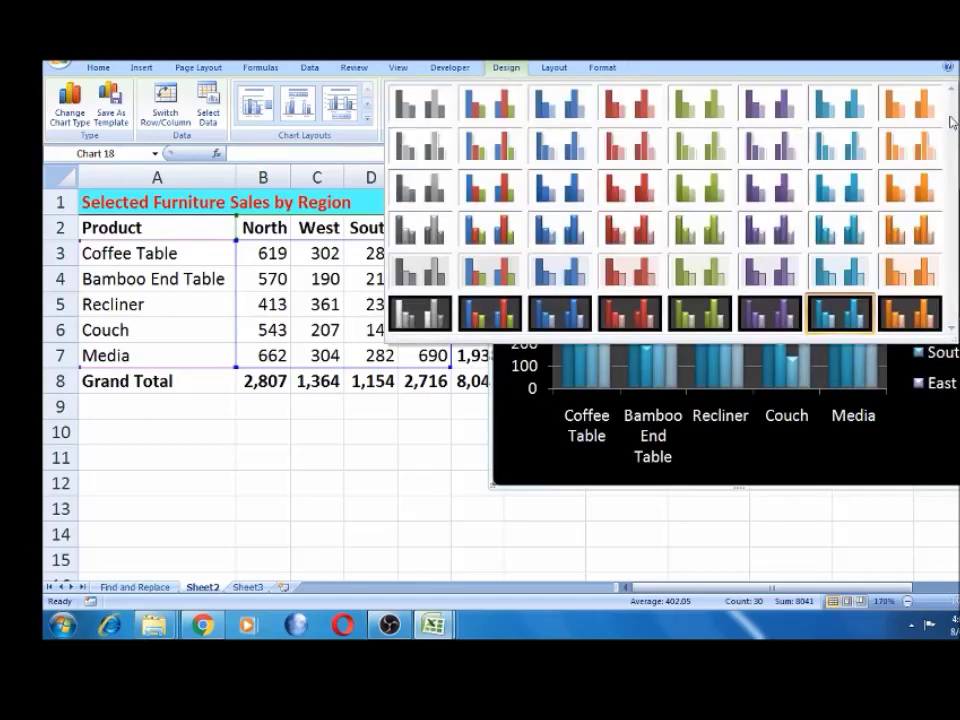
{"action": "left_click", "coordinate": [758, 233]}
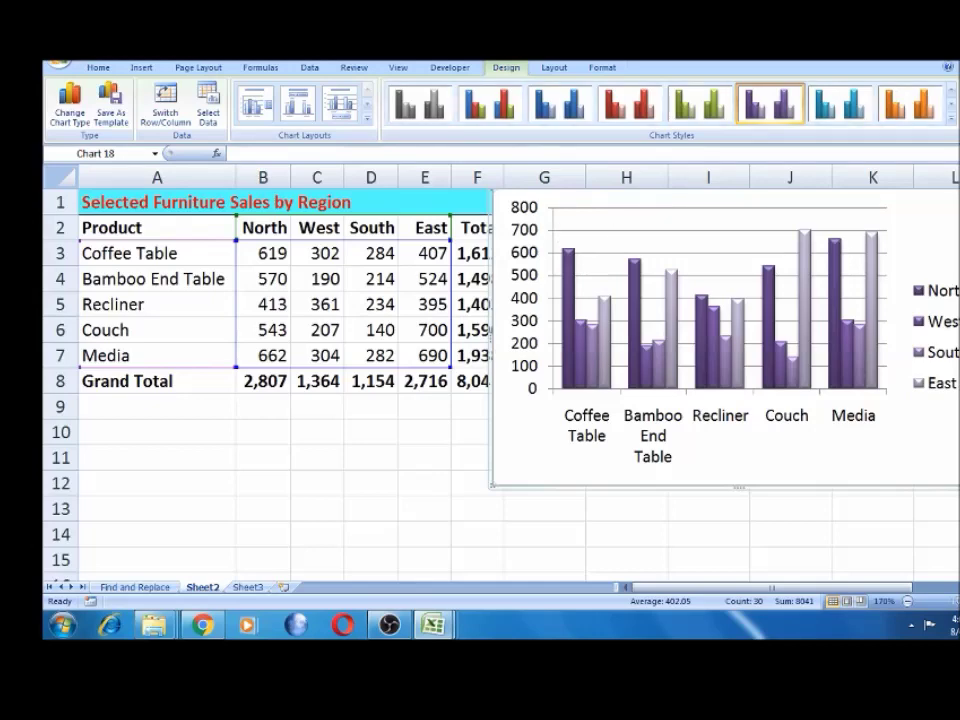
{"action": "left_click", "coordinate": [953, 125]}
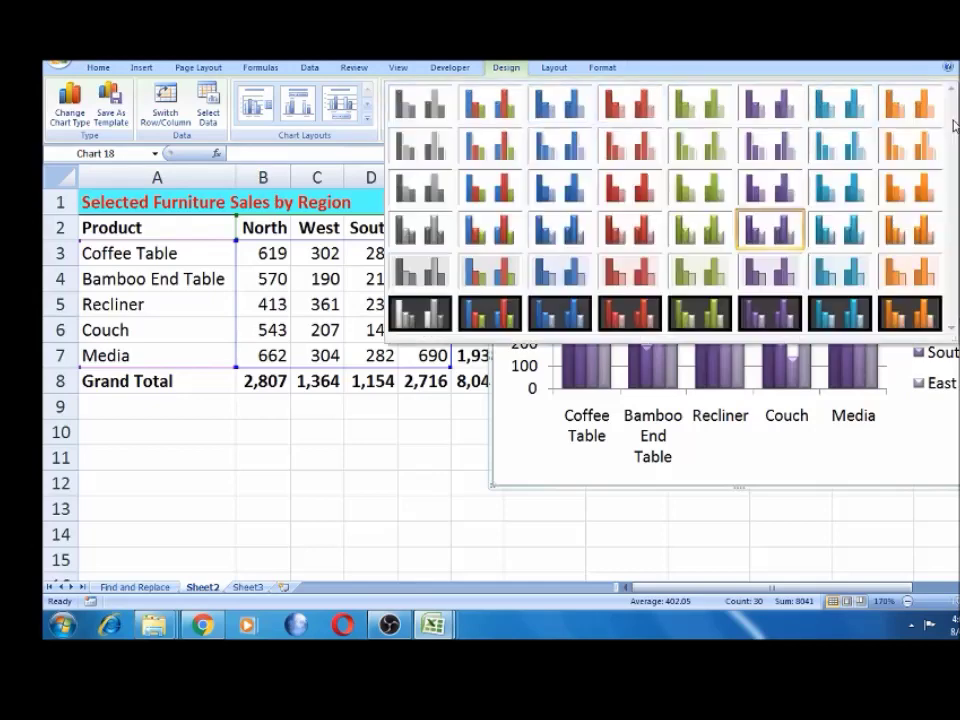
{"action": "left_click", "coordinate": [827, 319]}
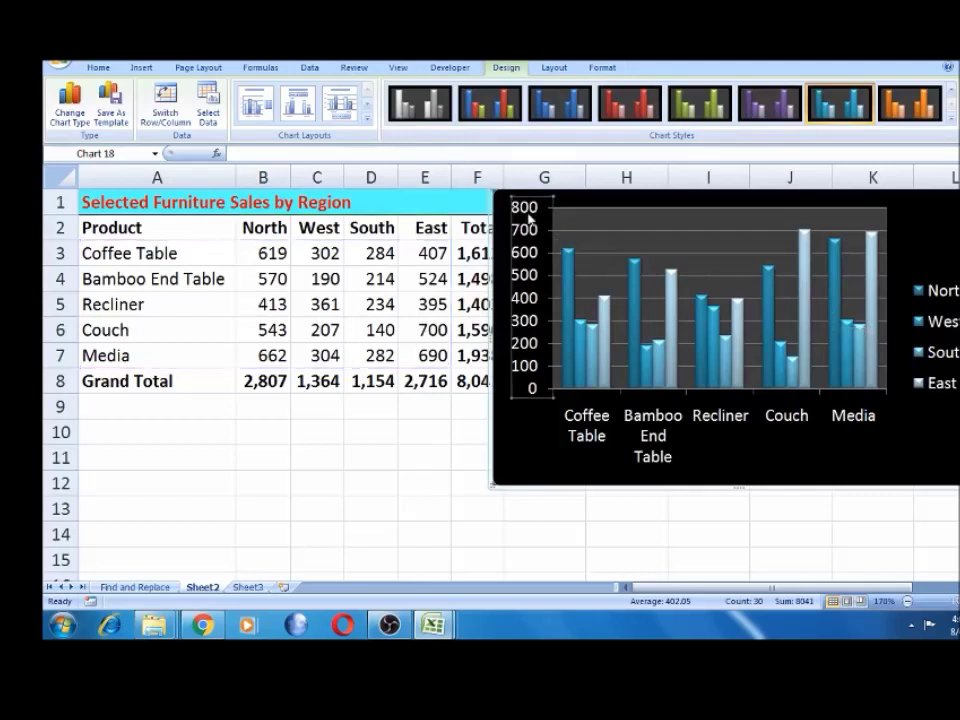
{"action": "left_click", "coordinate": [589, 204]}
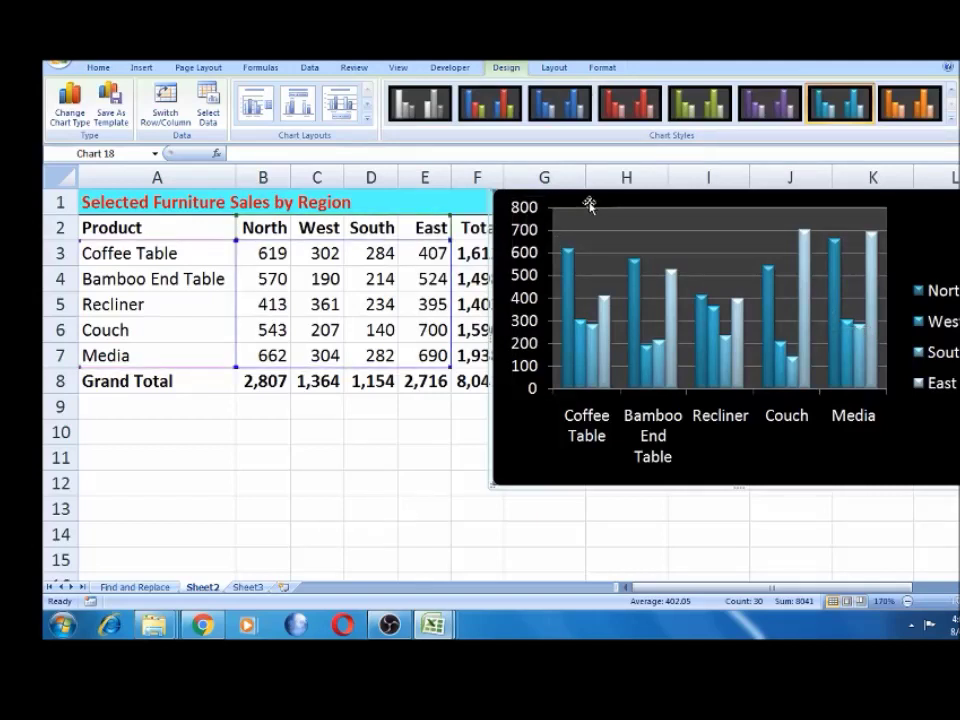
Step: Duplicate the chart with Ctrl+D, move the copy over the table and shrink it
{"action": "key", "text": "ctrl+d"}
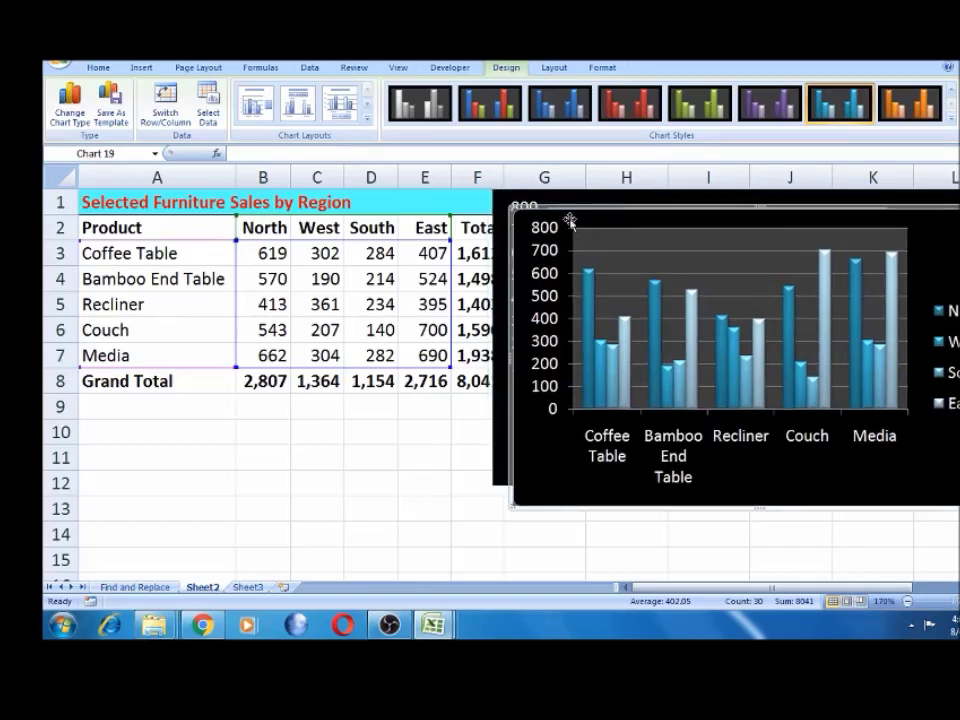
{"action": "left_click_drag", "start_coordinate": [668, 212], "coordinate": [205, 194]}
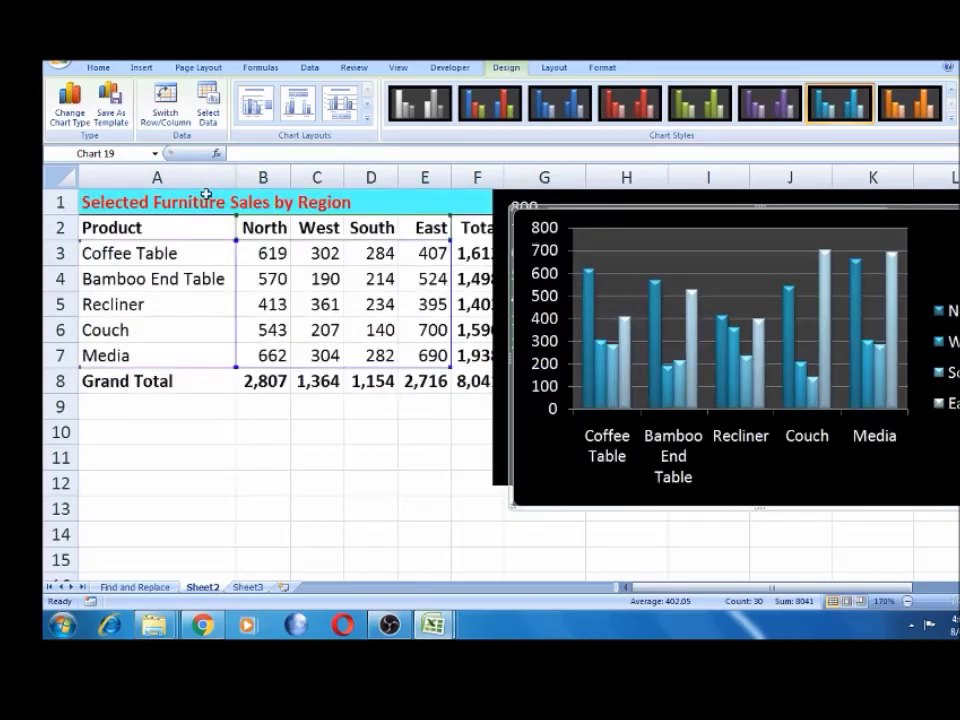
{"action": "left_click_drag", "start_coordinate": [577, 224], "coordinate": [177, 291]}
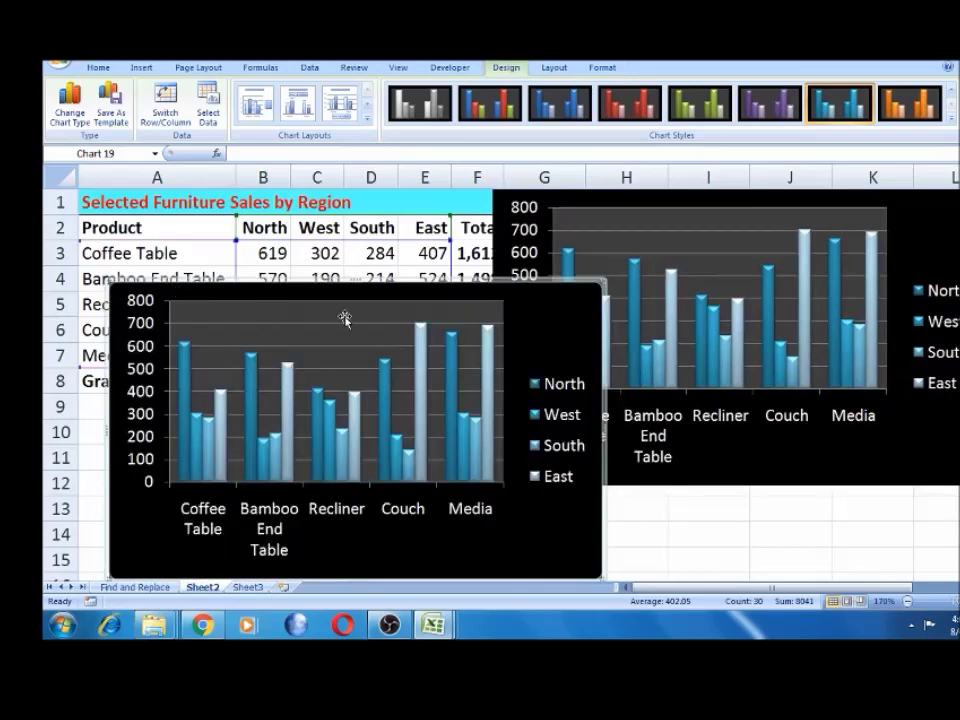
{"action": "left_click_drag", "start_coordinate": [349, 296], "coordinate": [338, 228]}
{"action": "left_click_drag", "start_coordinate": [591, 518], "coordinate": [499, 461]}
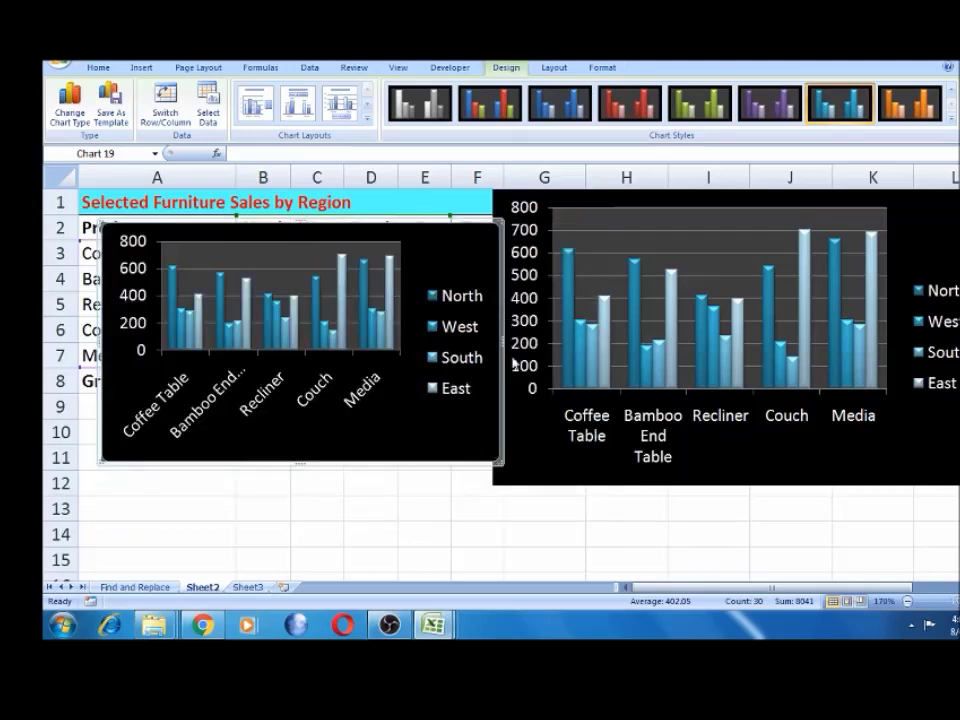
Step: Drop the East series from the small chart and give it the red style
{"action": "left_click_drag", "start_coordinate": [415, 233], "coordinate": [429, 242]}
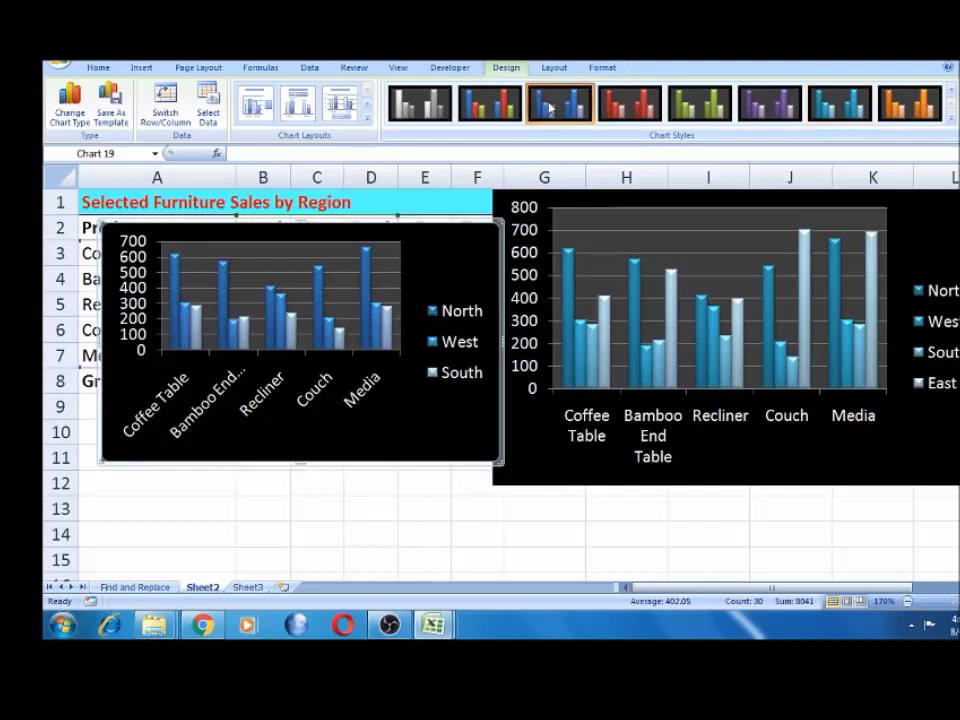
{"action": "left_click", "coordinate": [629, 103]}
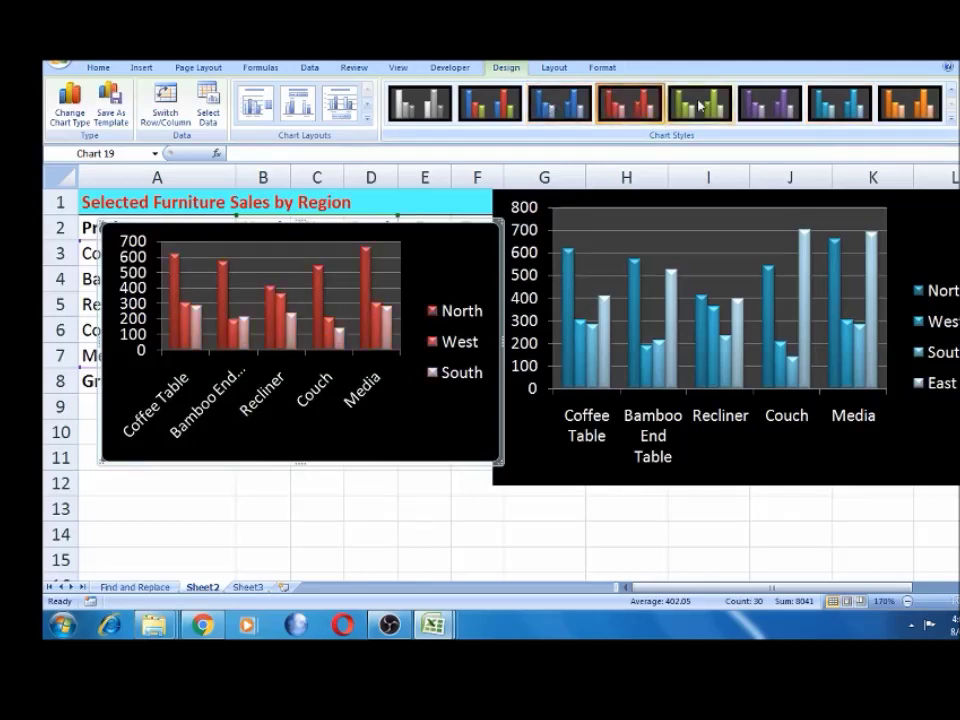
{"action": "left_click", "coordinate": [700, 104]}
{"action": "left_click", "coordinate": [629, 103]}
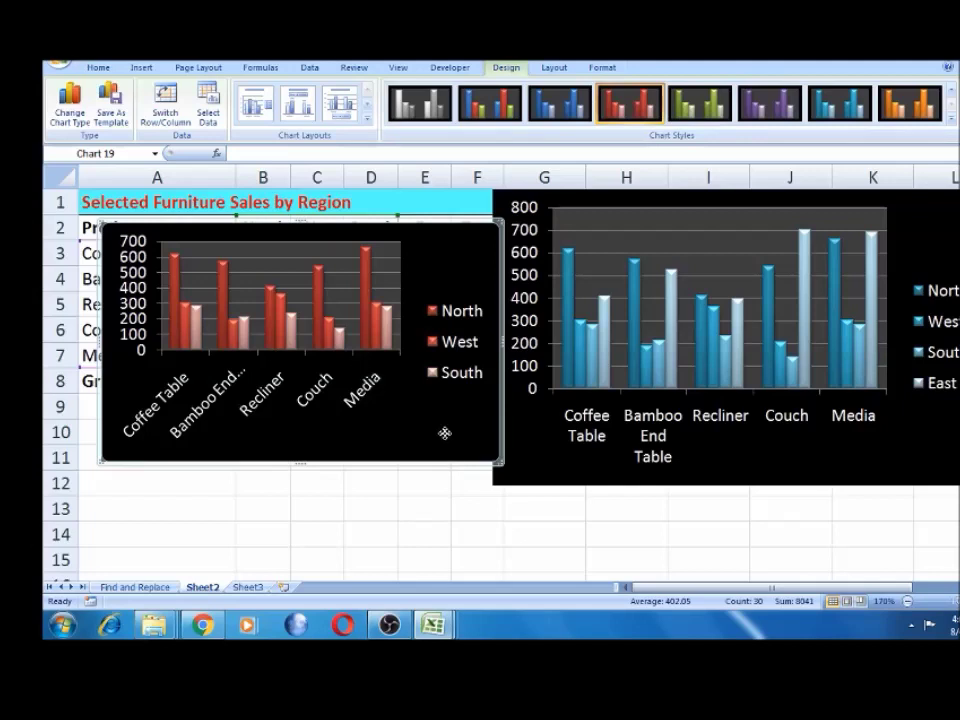
Step: Reposition the small red chart, then select the large teal chart
{"action": "left_click_drag", "start_coordinate": [445, 436], "coordinate": [102, 322]}
{"action": "left_click_drag", "start_coordinate": [102, 245], "coordinate": [76, 198]}
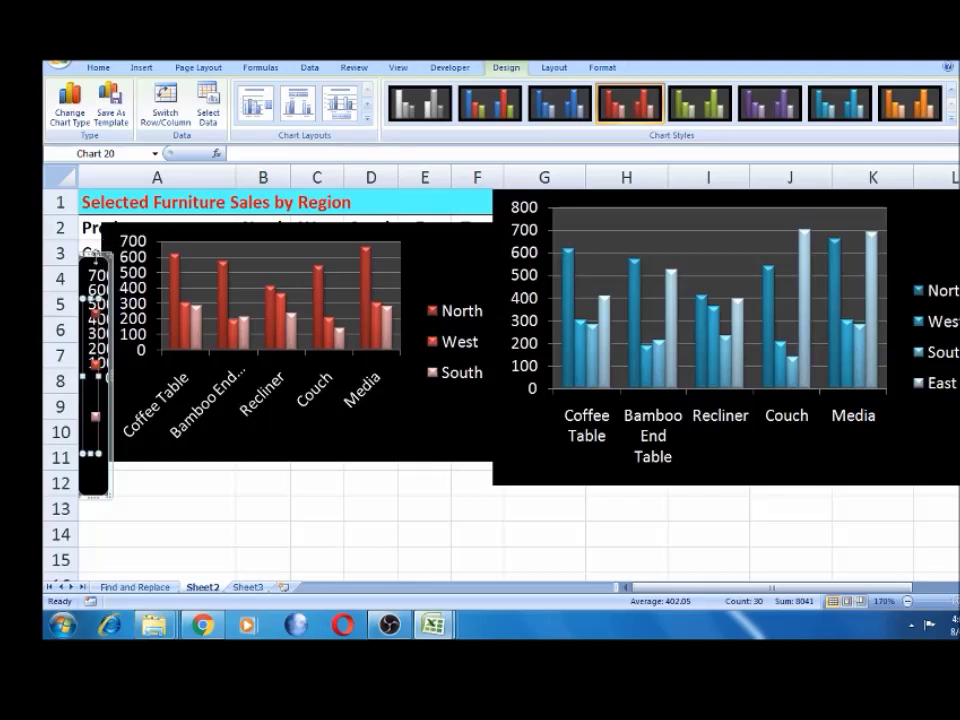
{"action": "left_click_drag", "start_coordinate": [98, 250], "coordinate": [106, 278]}
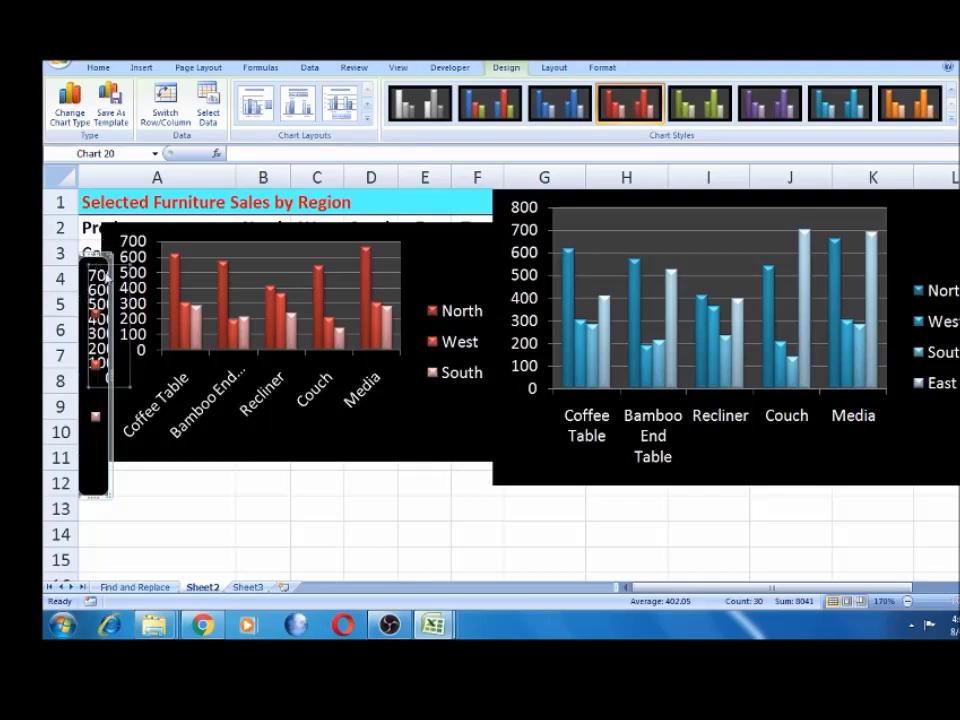
{"action": "left_click", "coordinate": [128, 375]}
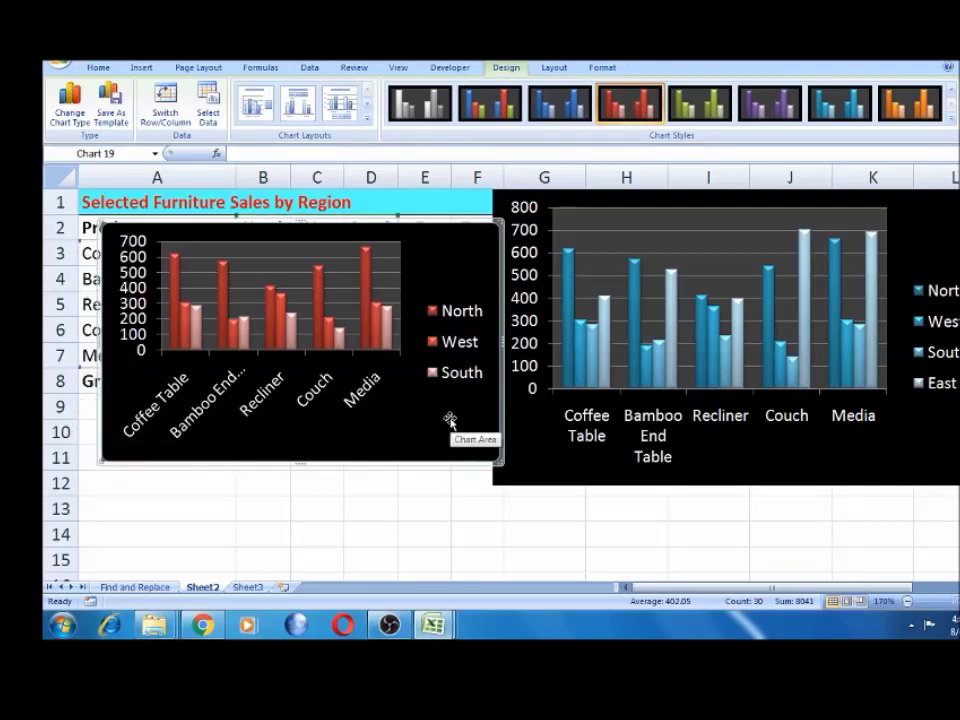
{"action": "left_click", "coordinate": [777, 200]}
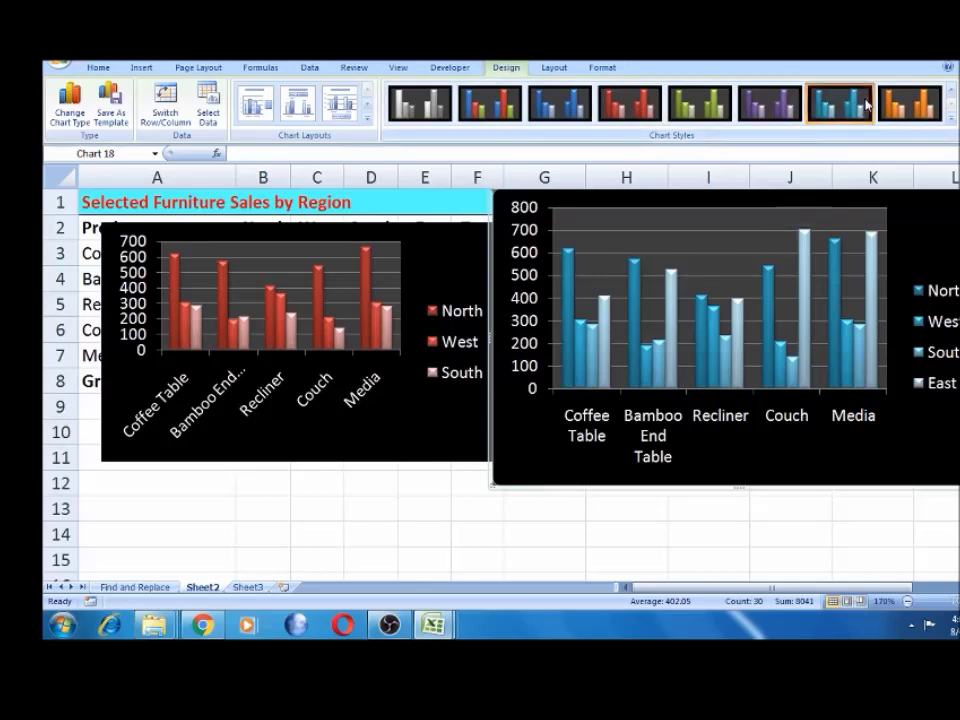
Step: Give the large chart the purple-on-white style from the full Chart Styles gallery
{"action": "left_click", "coordinate": [951, 118]}
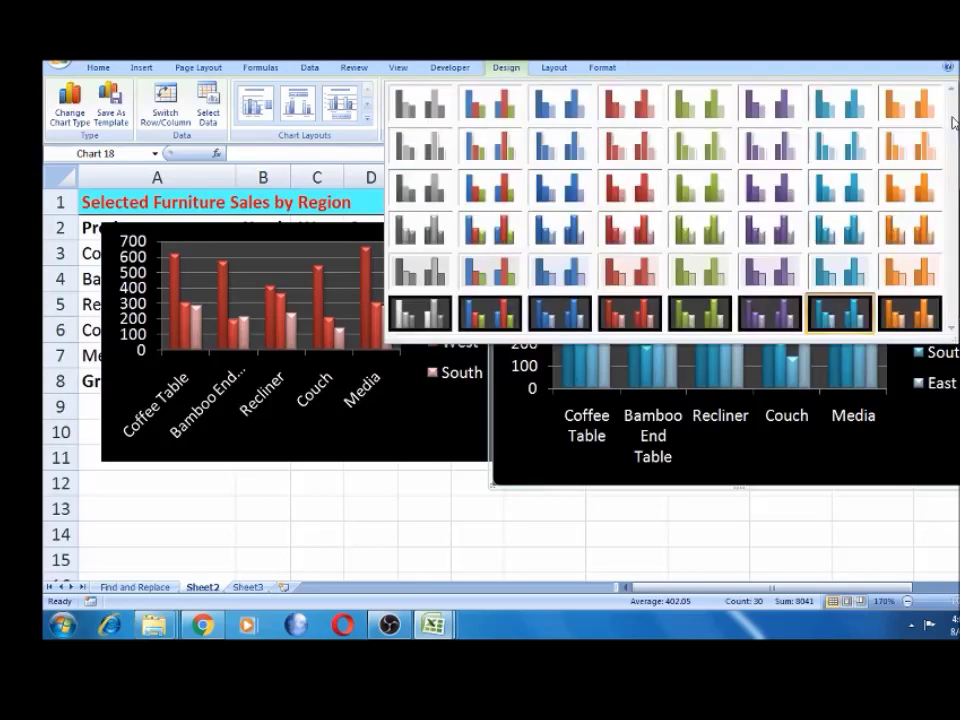
{"action": "left_click", "coordinate": [768, 163]}
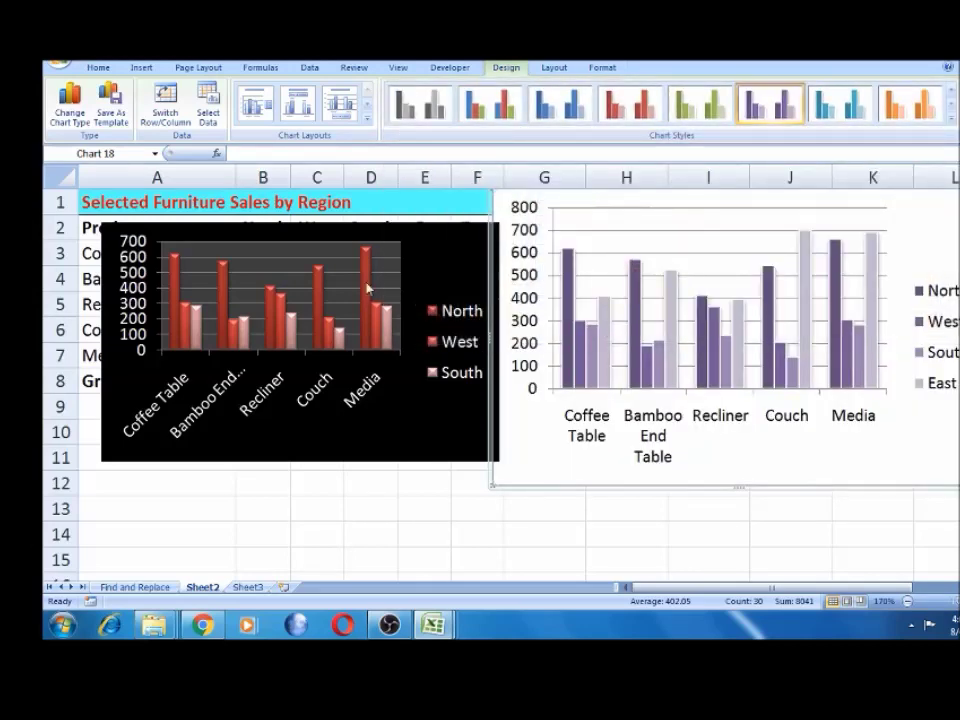
{"action": "left_click", "coordinate": [424, 418]}
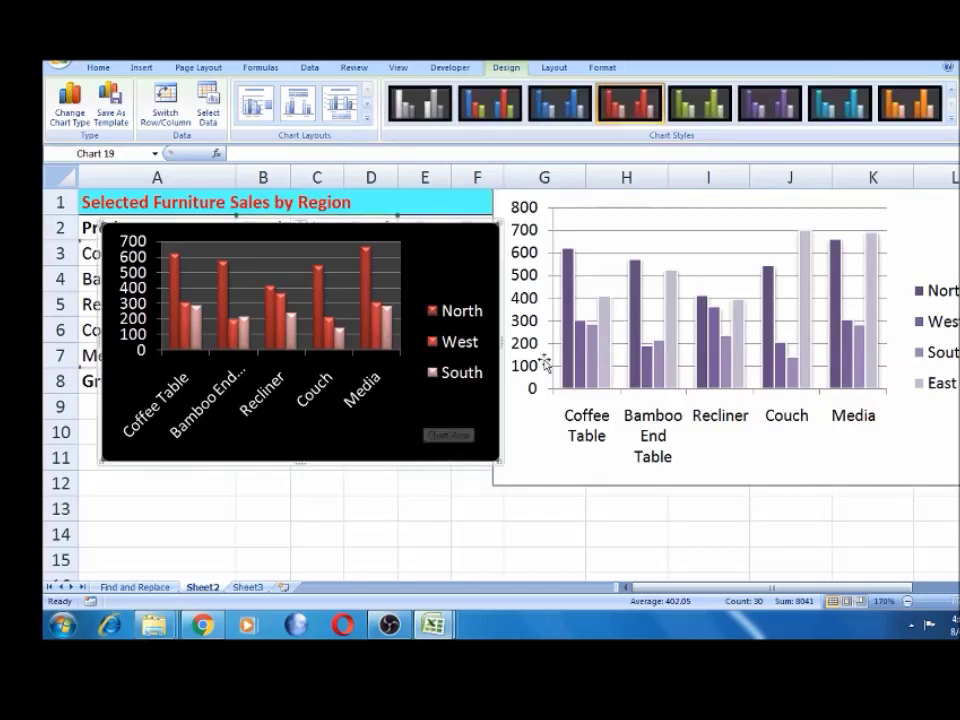
{"action": "left_click", "coordinate": [539, 220]}
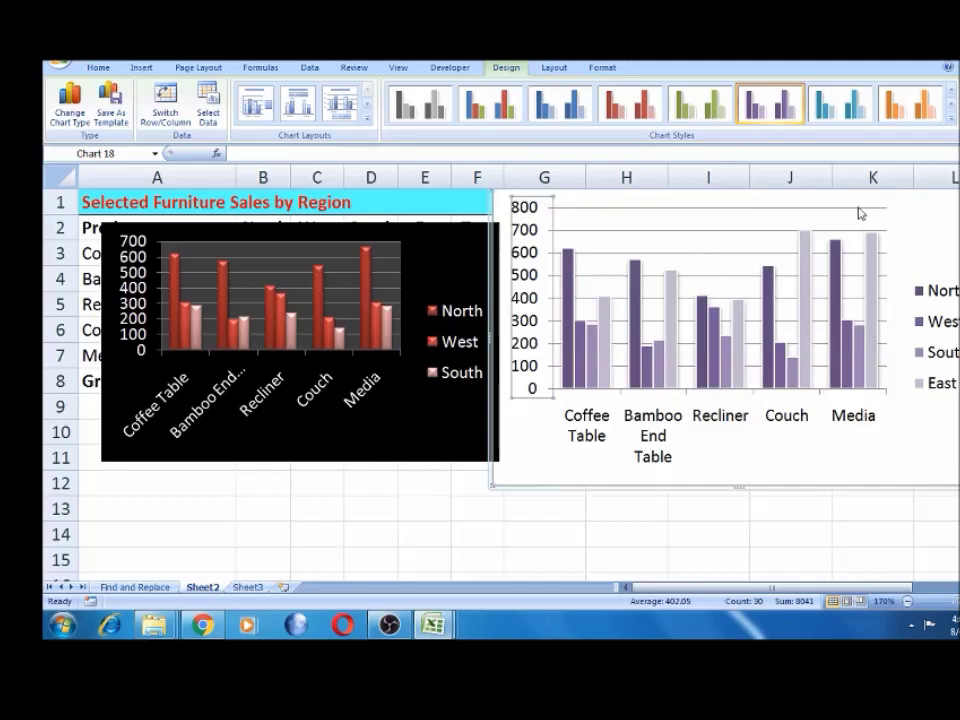
{"action": "left_click", "coordinate": [461, 243]}
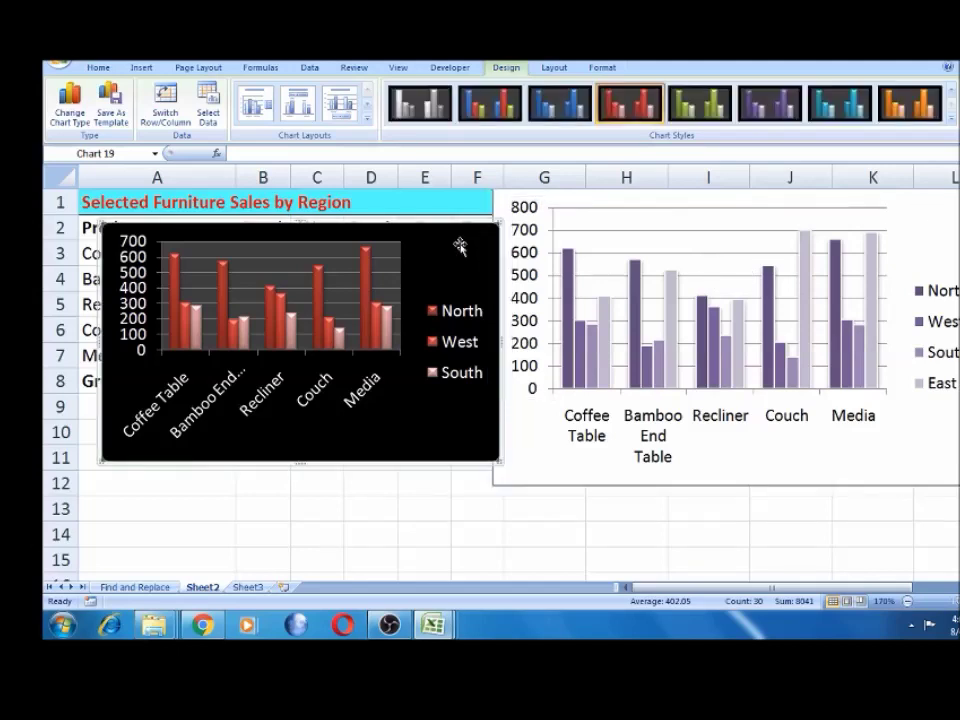
Step: Cut the small red chart from the sheet, leaving the purple chart selected
{"action": "right_click", "coordinate": [460, 244]}
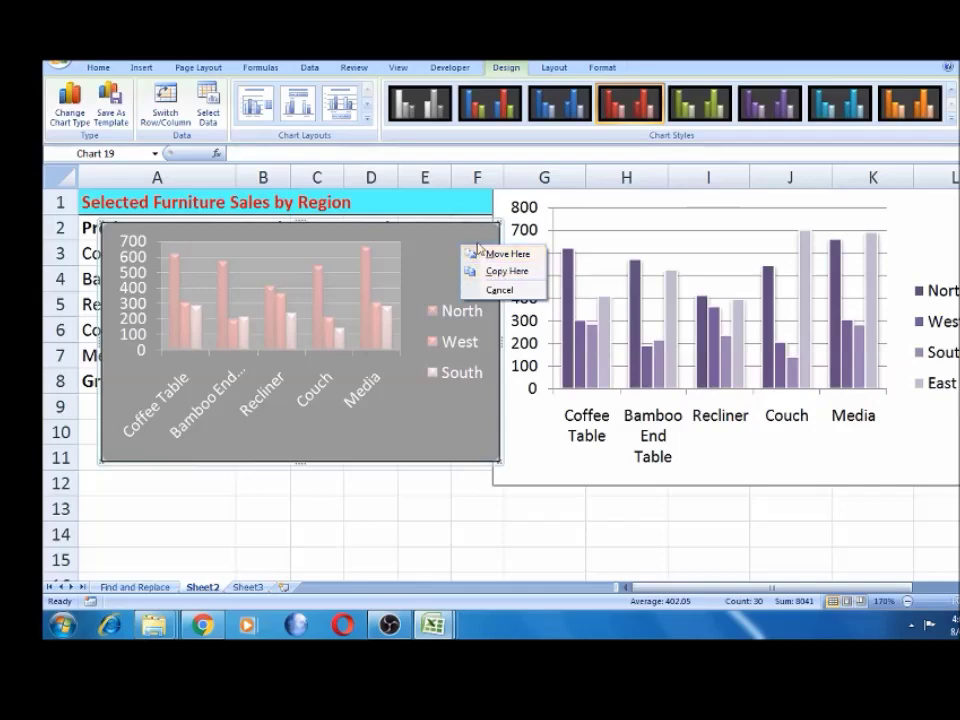
{"action": "left_click", "coordinate": [462, 209]}
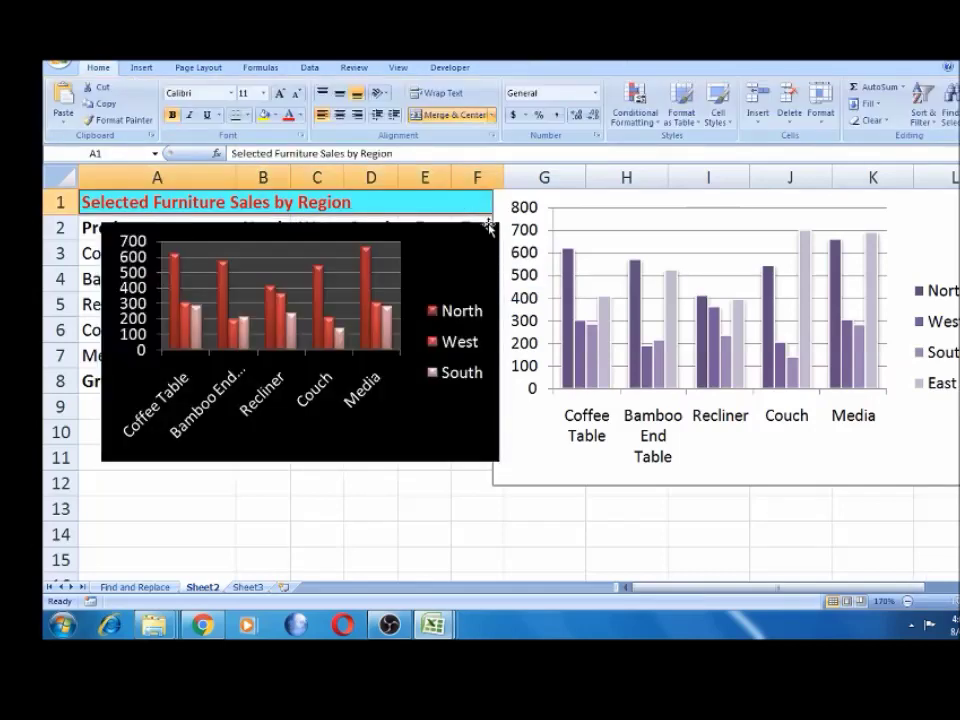
{"action": "left_click", "coordinate": [489, 228]}
{"action": "right_click", "coordinate": [490, 232]}
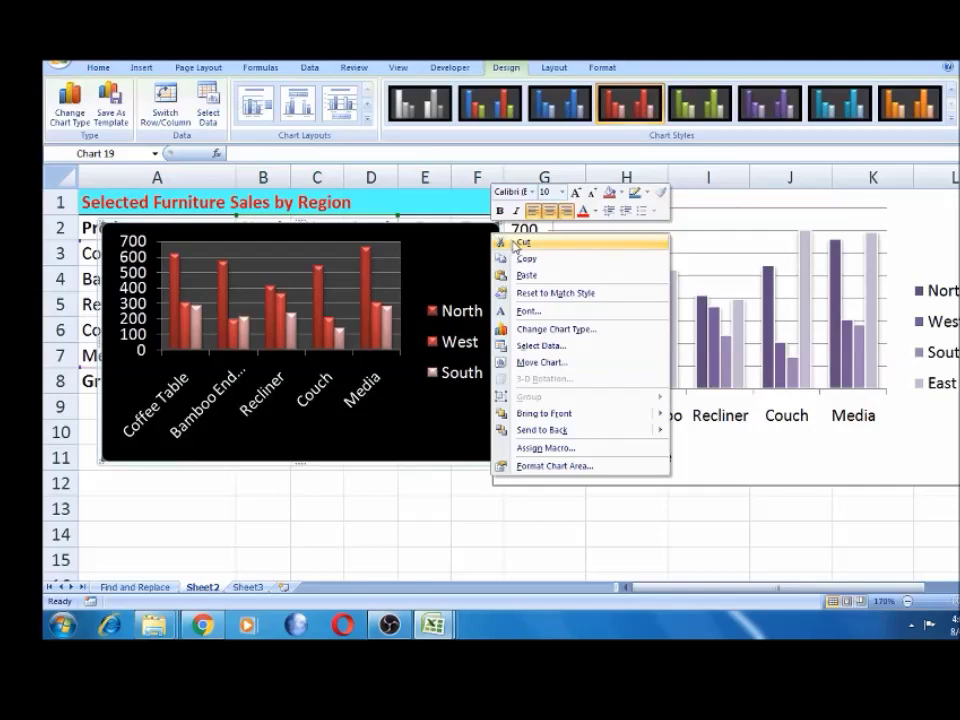
{"action": "left_click", "coordinate": [518, 243]}
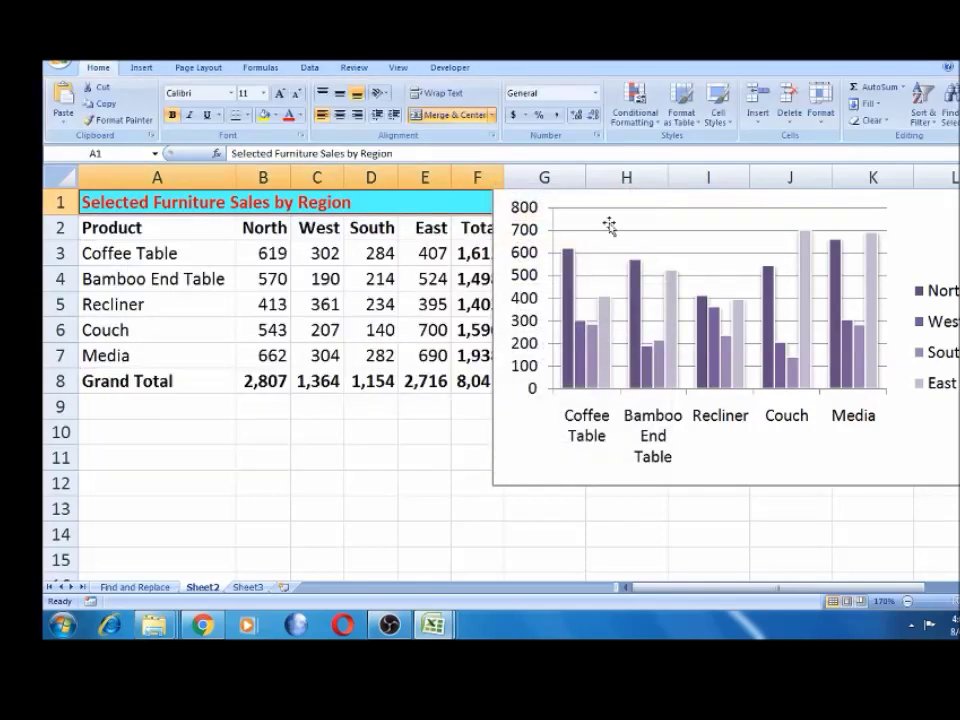
{"action": "left_click", "coordinate": [646, 199]}
Step: Move the purple chart left, preview title, data-table and data-label layouts, then undo them
{"action": "left_click_drag", "start_coordinate": [643, 204], "coordinate": [611, 224]}
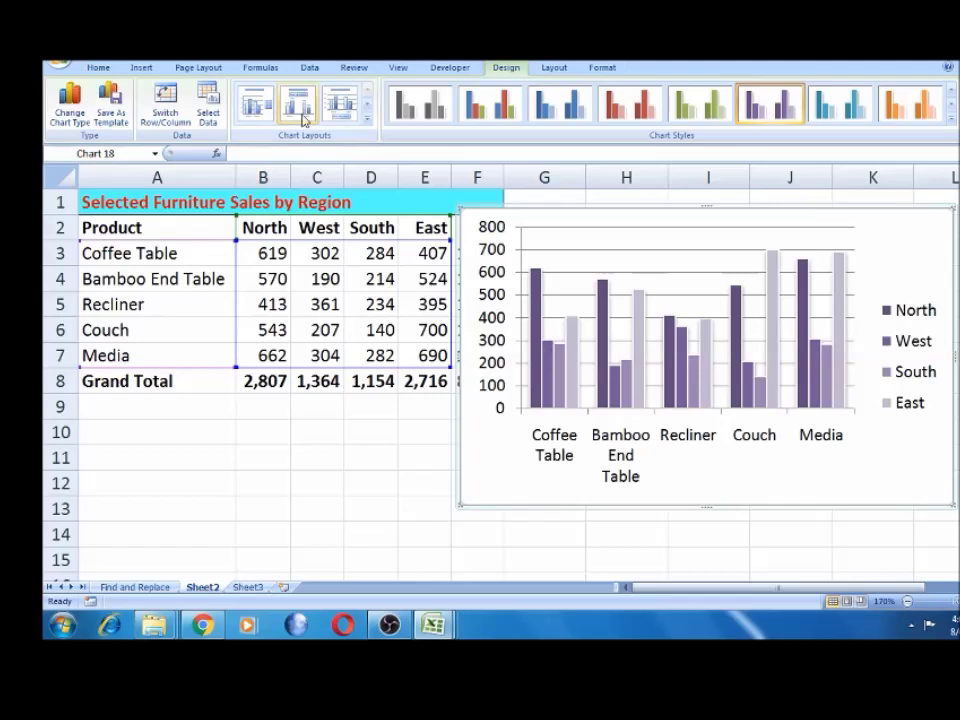
{"action": "left_click", "coordinate": [352, 111]}
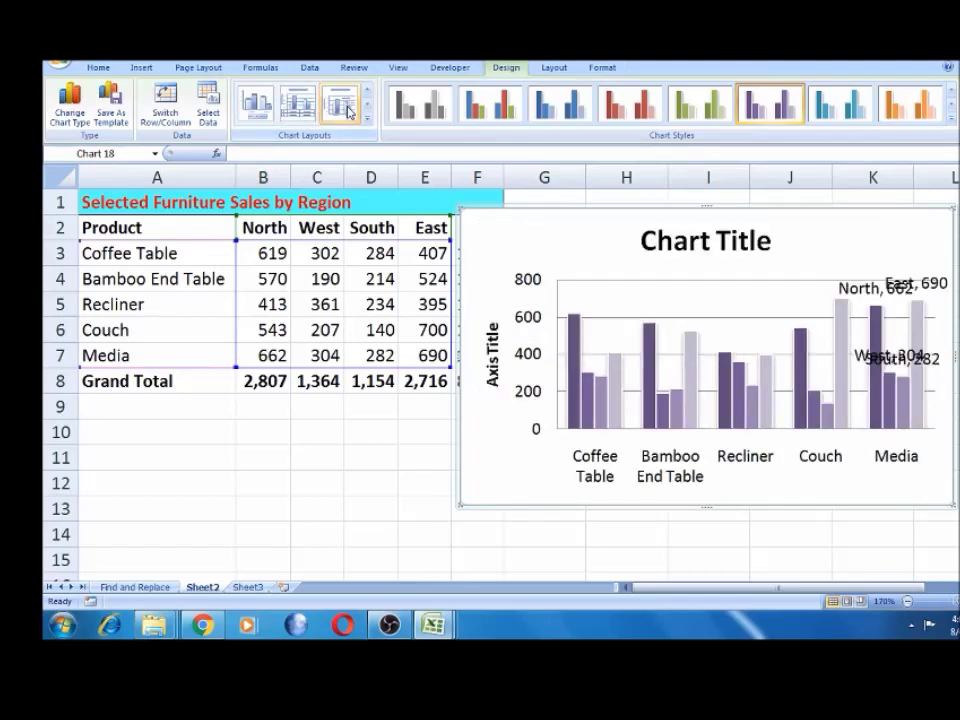
{"action": "left_click", "coordinate": [306, 107]}
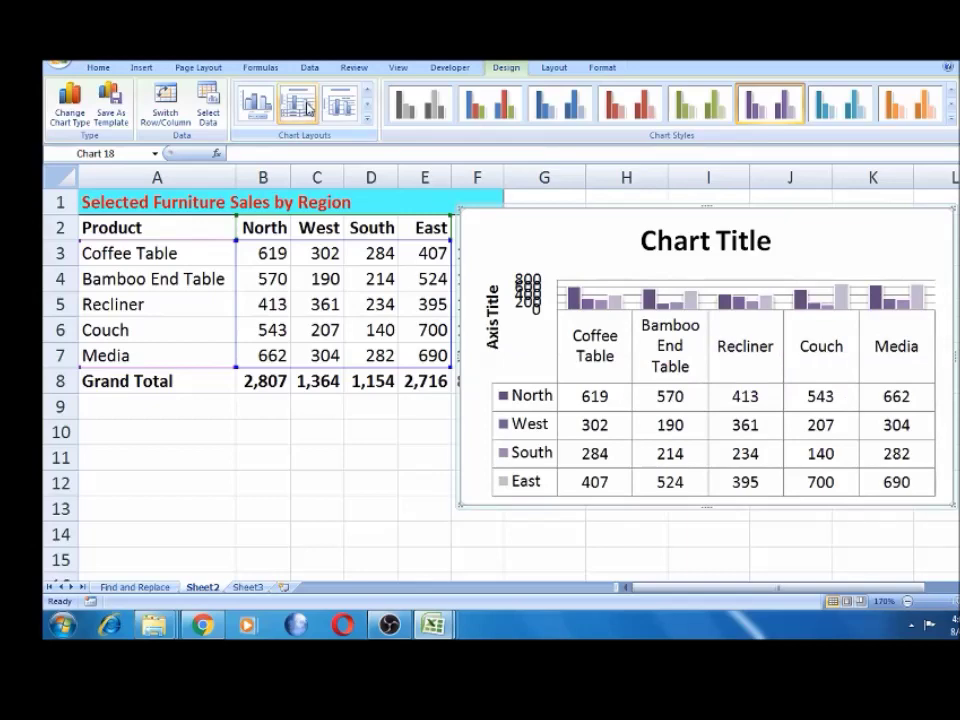
{"action": "left_click", "coordinate": [262, 108]}
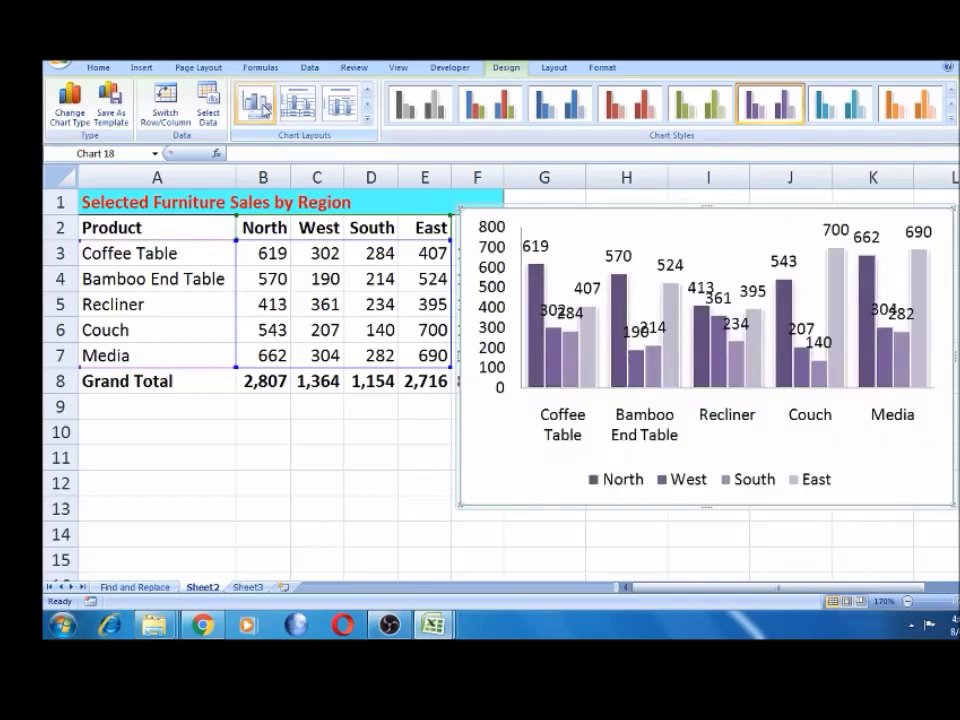
{"action": "key", "text": "ctrl+z"}
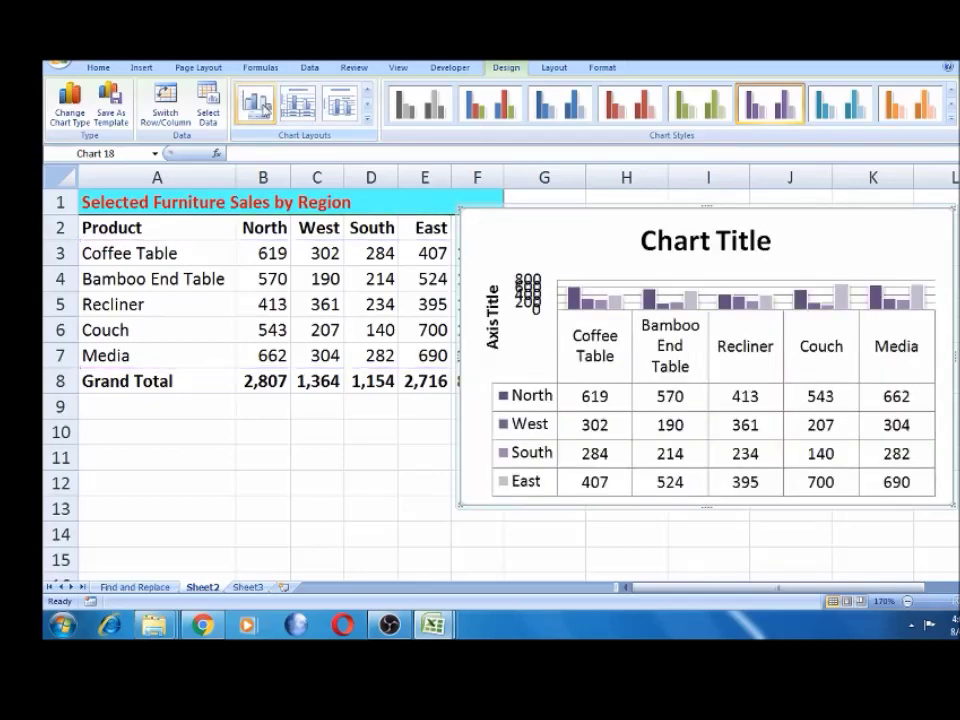
{"action": "key", "text": "ctrl+z"}
{"action": "key", "text": "ctrl+z"}
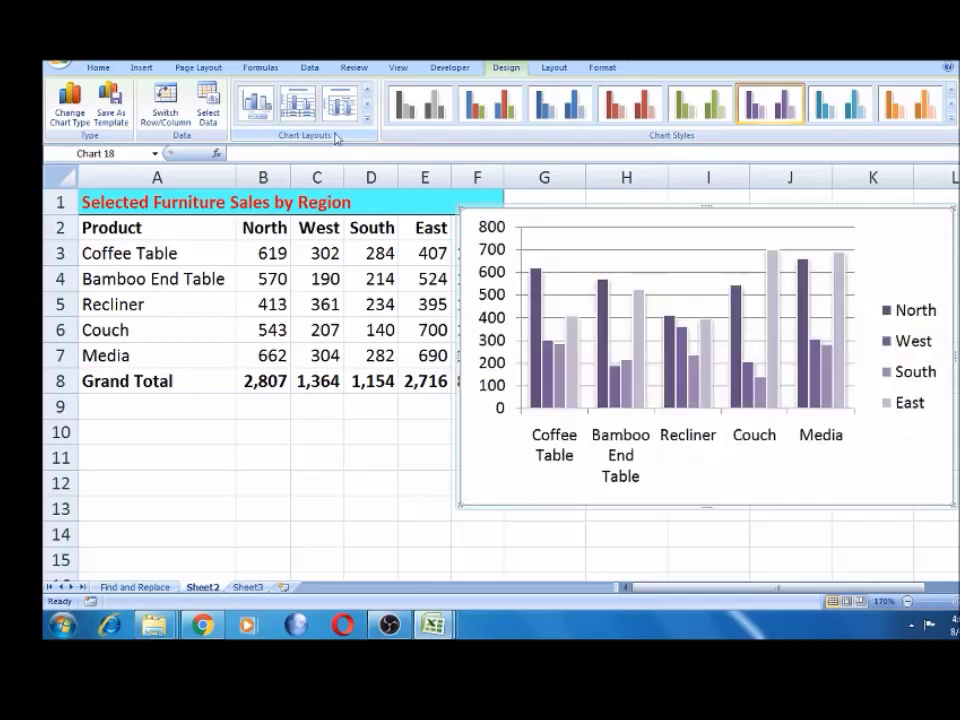
{"action": "left_click", "coordinate": [368, 120]}
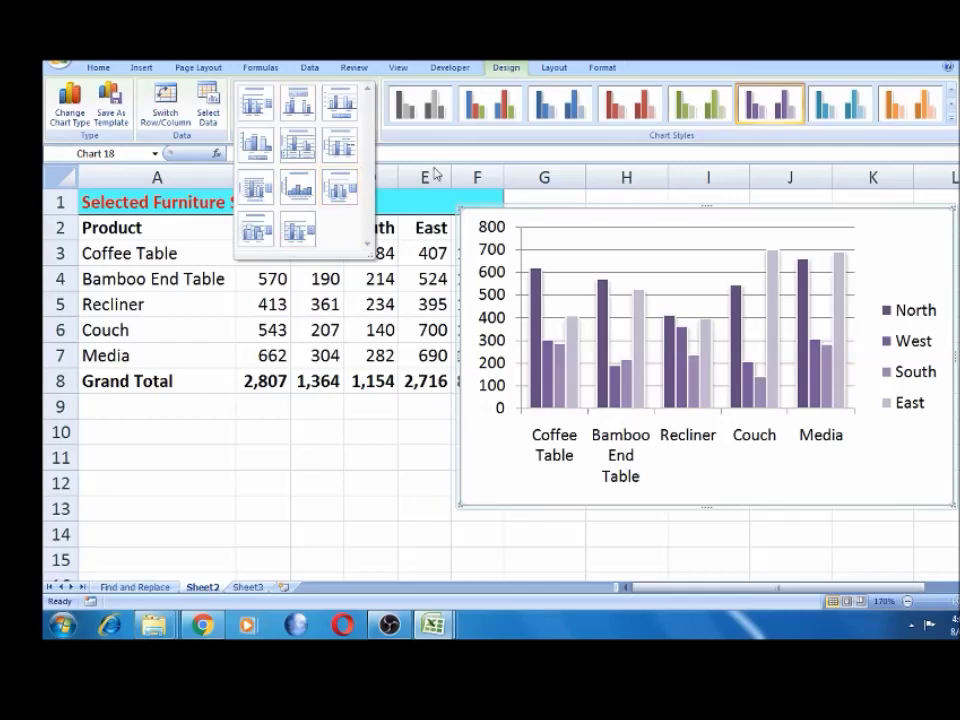
{"action": "left_click", "coordinate": [420, 137]}
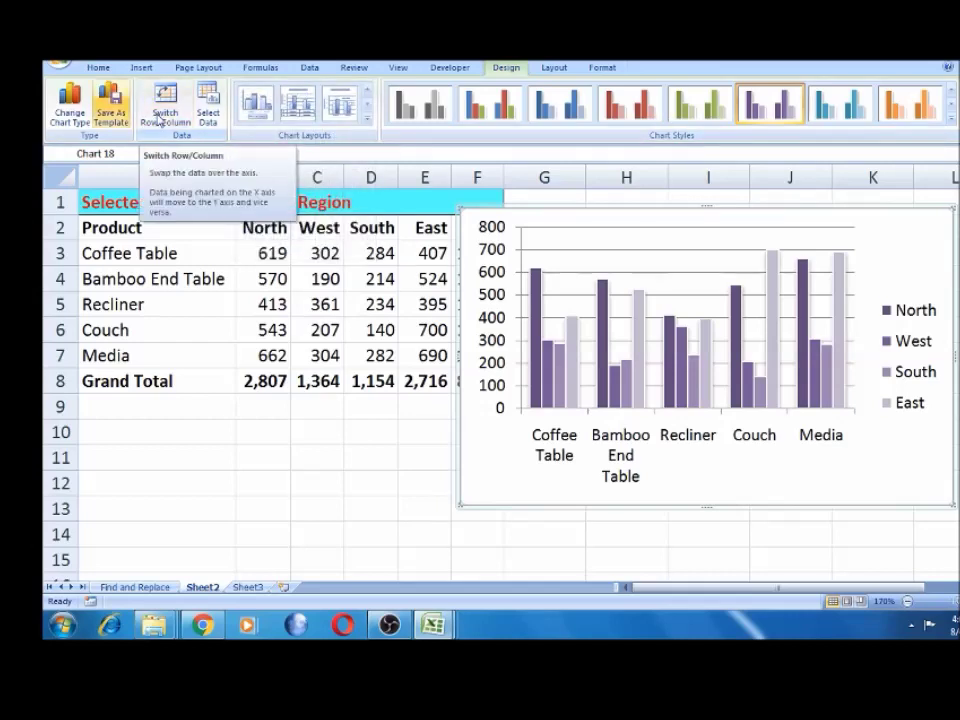
Step: Change the chart type to 3-D Clustered Column
{"action": "left_click", "coordinate": [75, 115]}
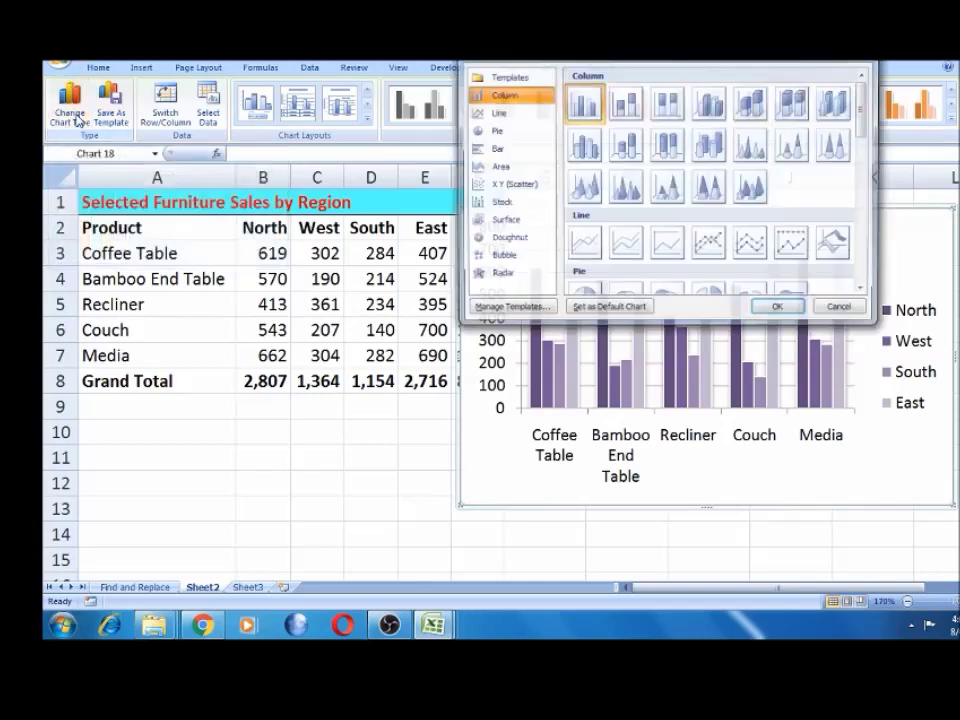
{"action": "left_click_drag", "start_coordinate": [620, 60], "coordinate": [210, 118]}
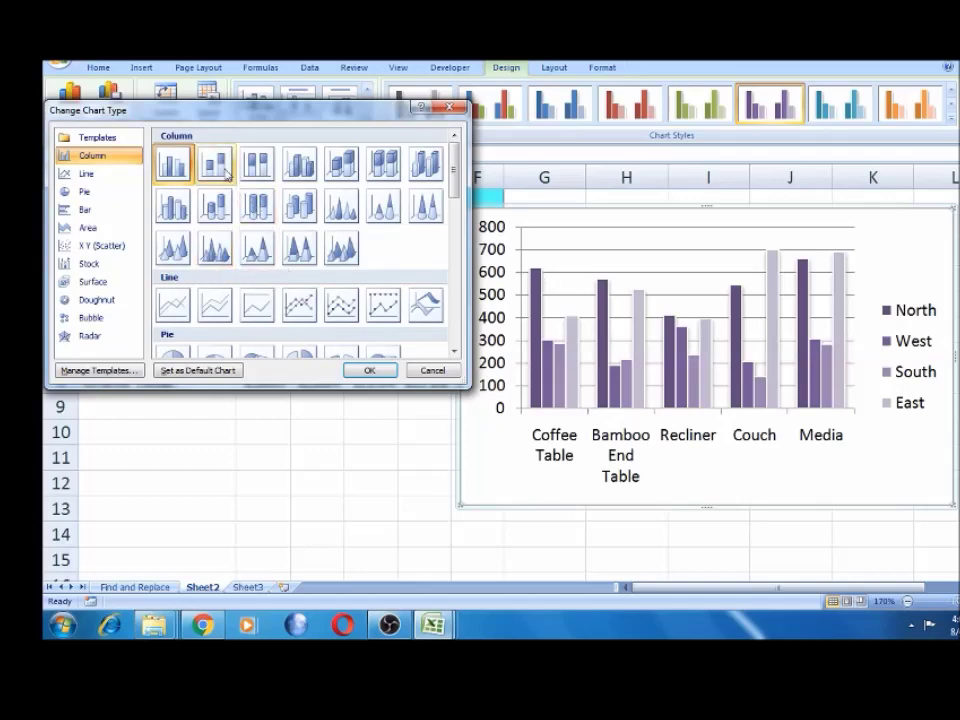
{"action": "left_click", "coordinate": [183, 208]}
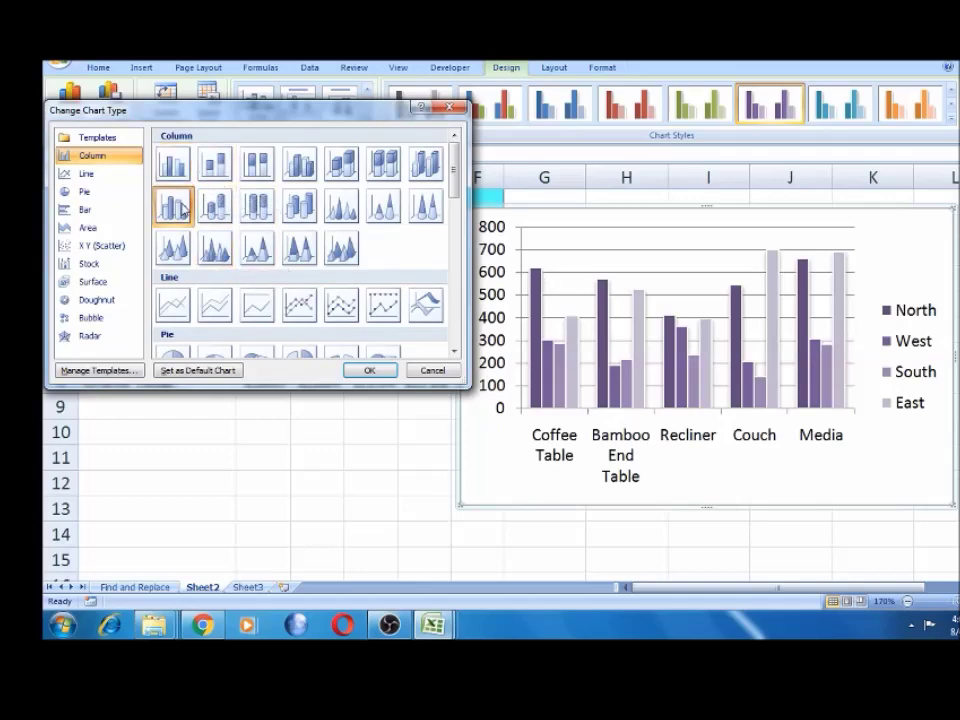
{"action": "left_click", "coordinate": [352, 371]}
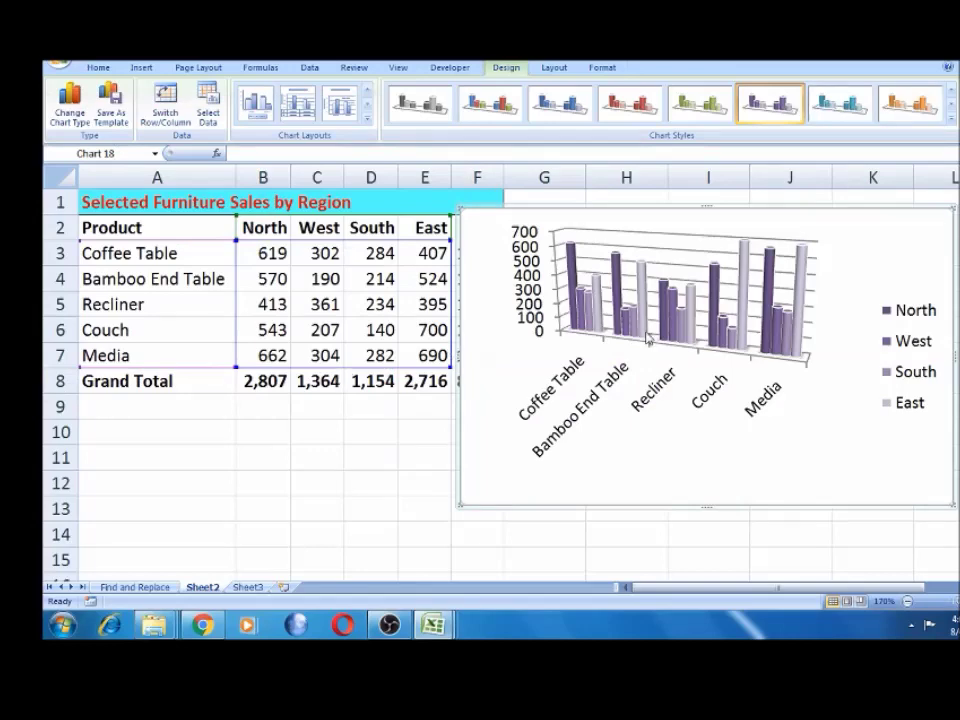
Step: Try green, red, blue and multicolour styles, settling on the first grey style
{"action": "left_click", "coordinate": [70, 118]}
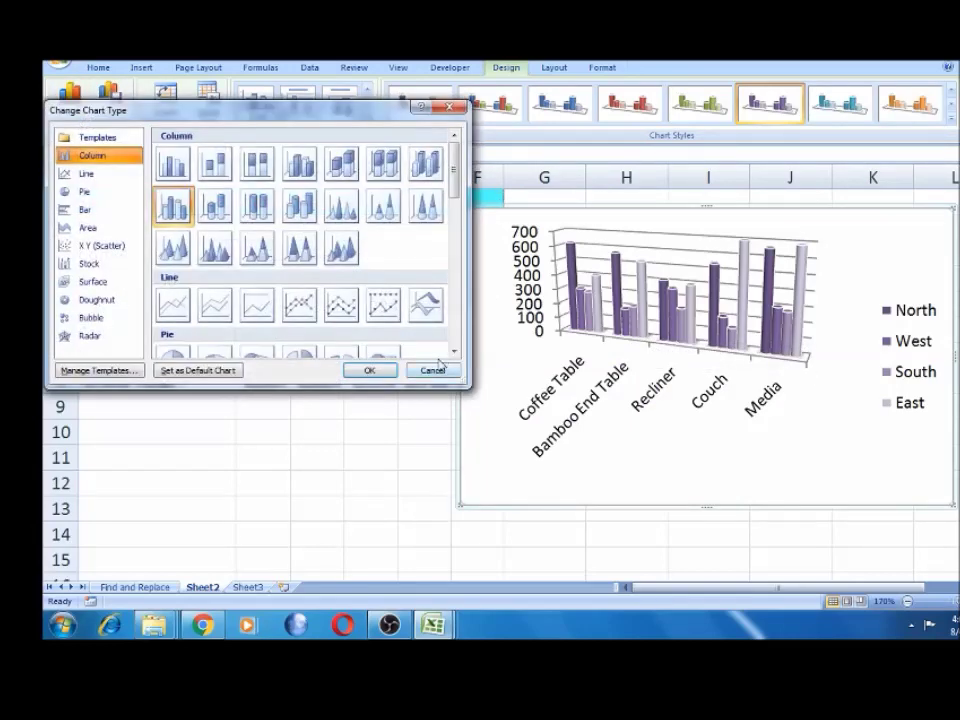
{"action": "left_click", "coordinate": [434, 371]}
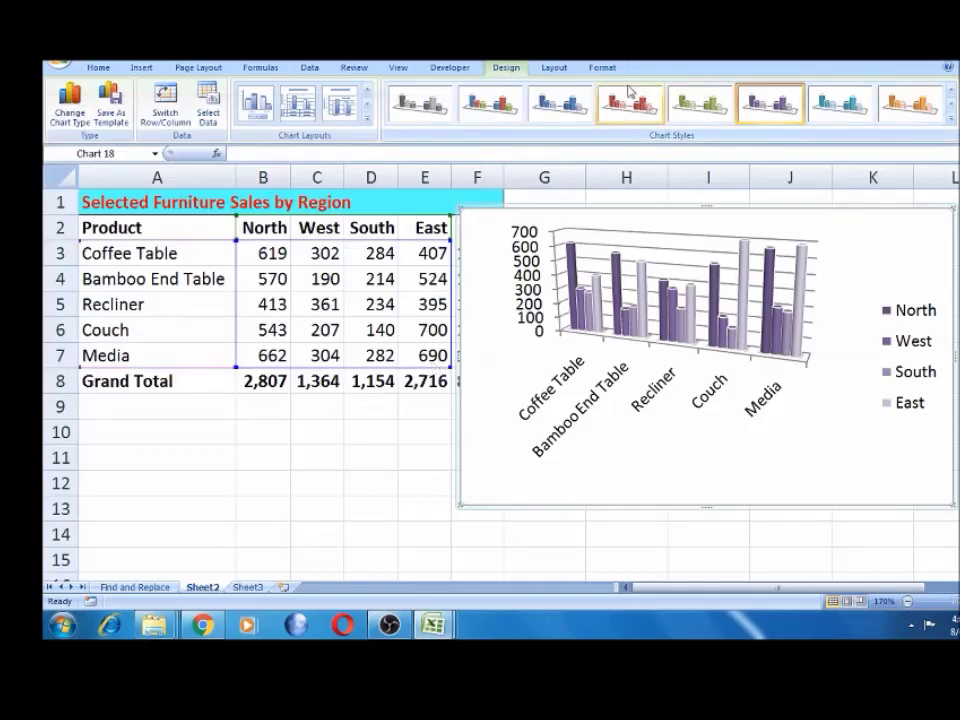
{"action": "left_click", "coordinate": [697, 104]}
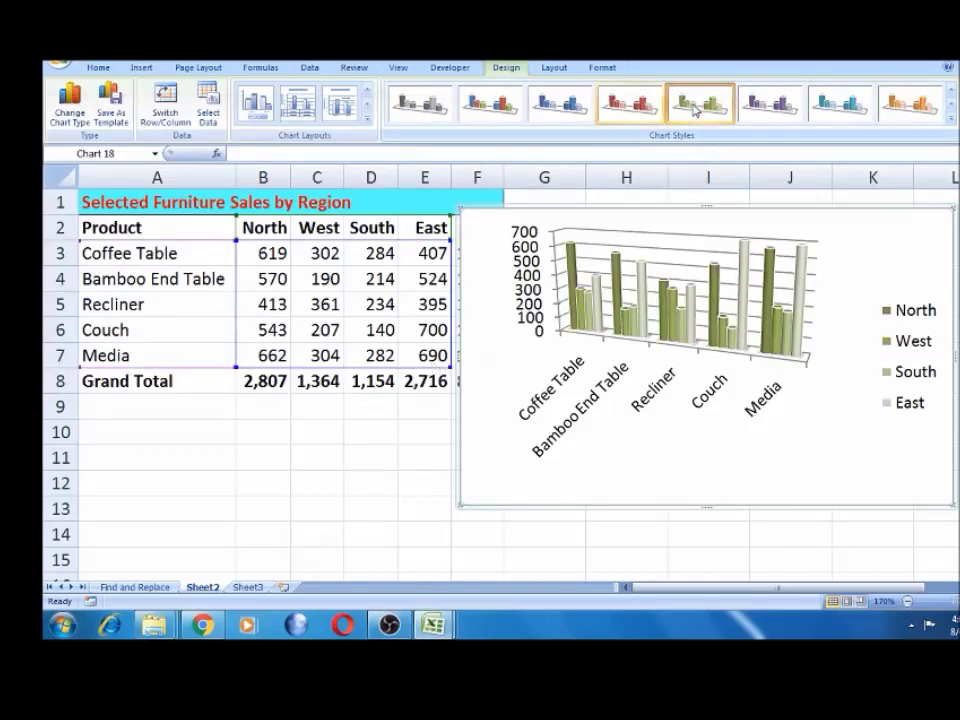
{"action": "left_click", "coordinate": [630, 104]}
{"action": "left_click", "coordinate": [552, 108]}
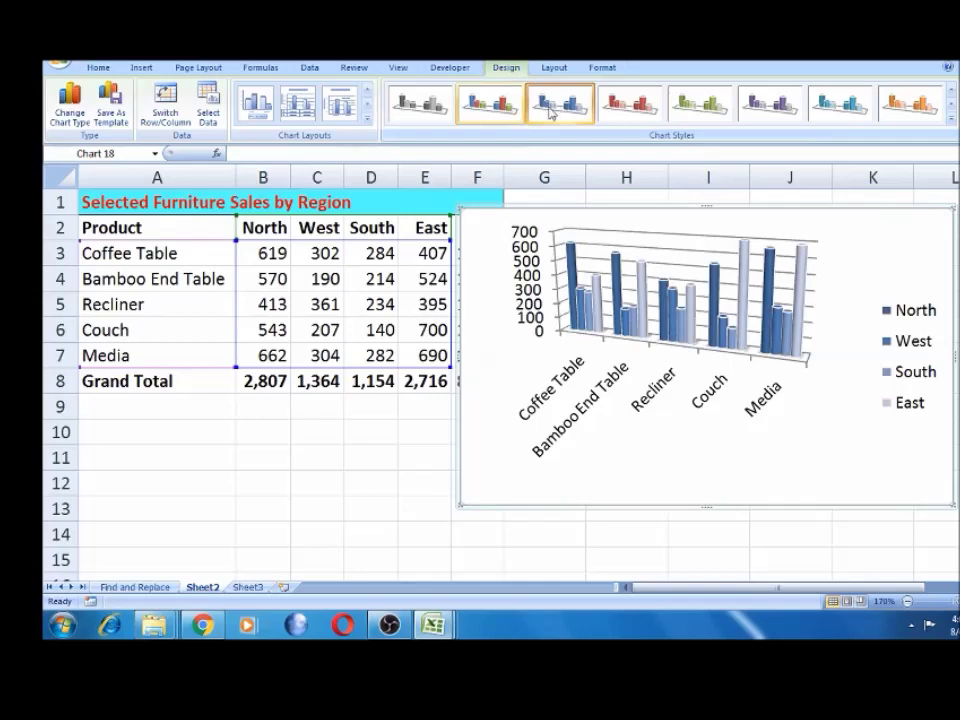
{"action": "left_click", "coordinate": [465, 104]}
{"action": "left_click", "coordinate": [420, 104]}
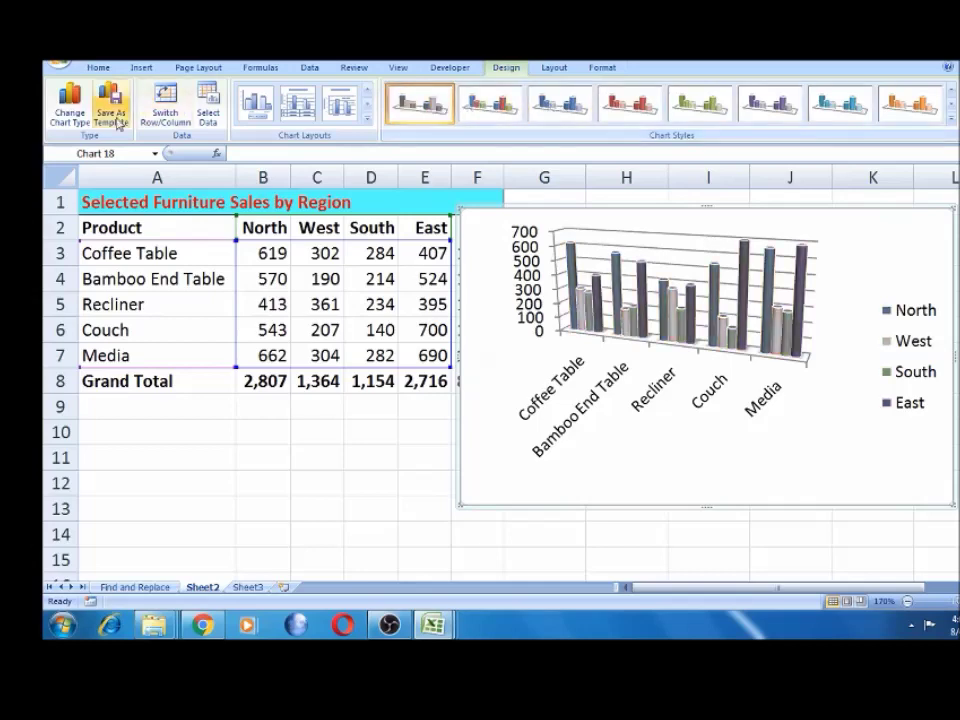
{"action": "left_click", "coordinate": [81, 119]}
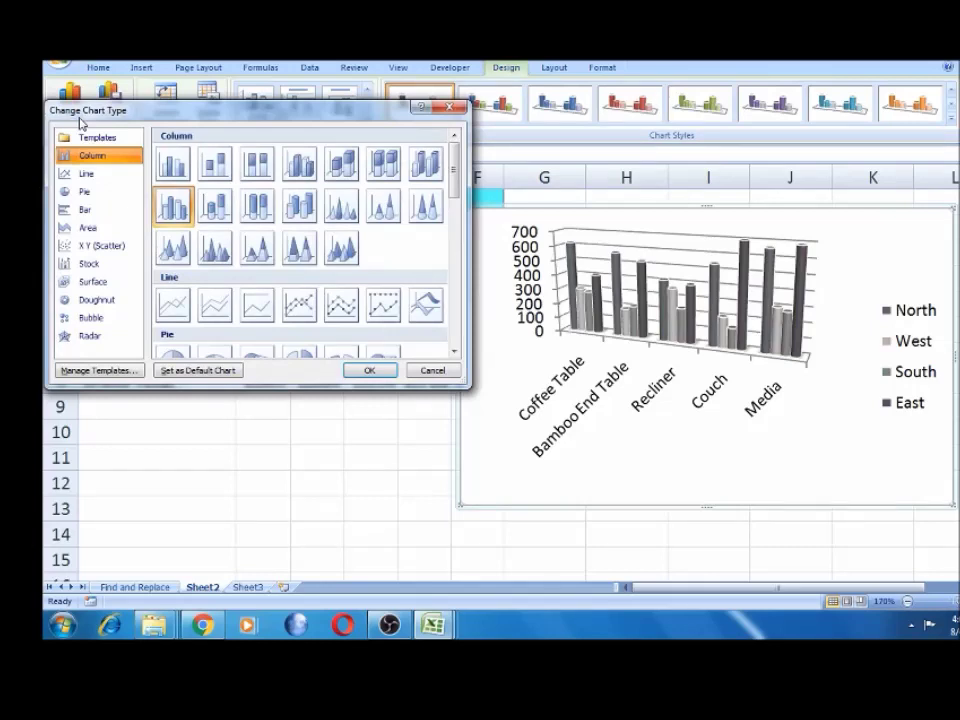
Step: Switch the chart to the 3-D Cone subtype, then reopen the chart types
{"action": "left_click", "coordinate": [173, 248]}
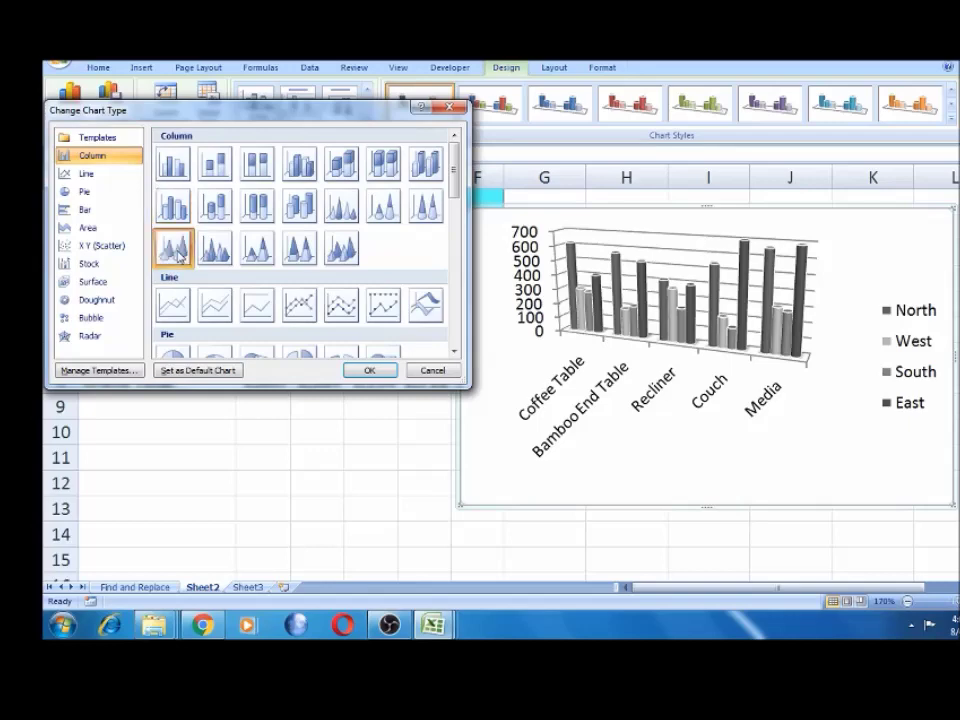
{"action": "left_click", "coordinate": [366, 371]}
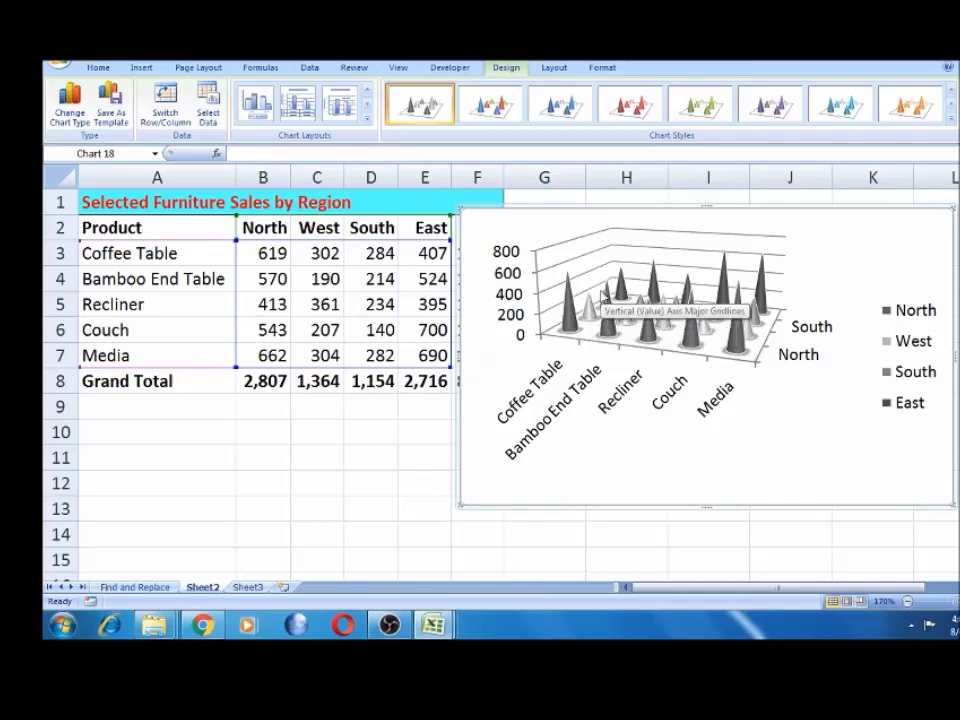
{"action": "left_click", "coordinate": [69, 100]}
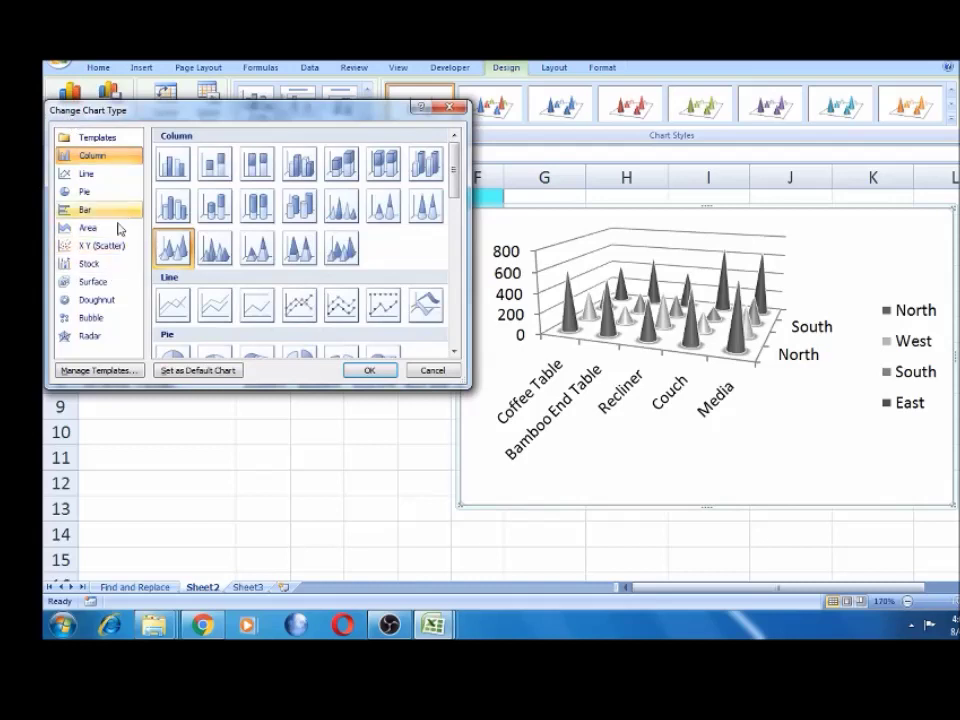
Step: Change the sales chart to a plain 2-D line chart, then pick Line with Markers
{"action": "left_click", "coordinate": [172, 311]}
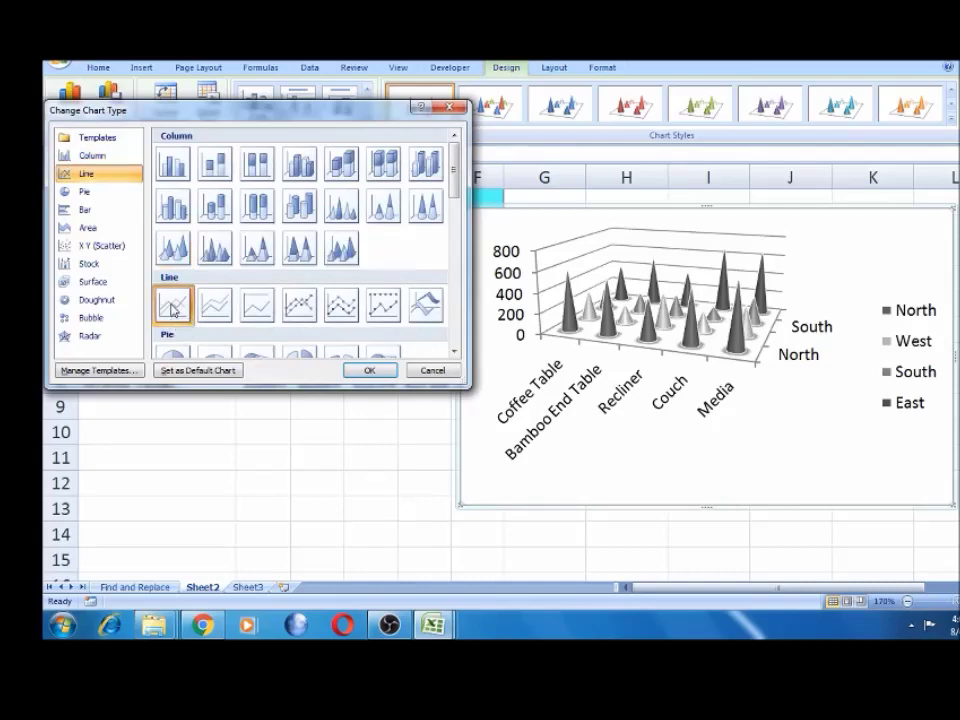
{"action": "left_click", "coordinate": [375, 373]}
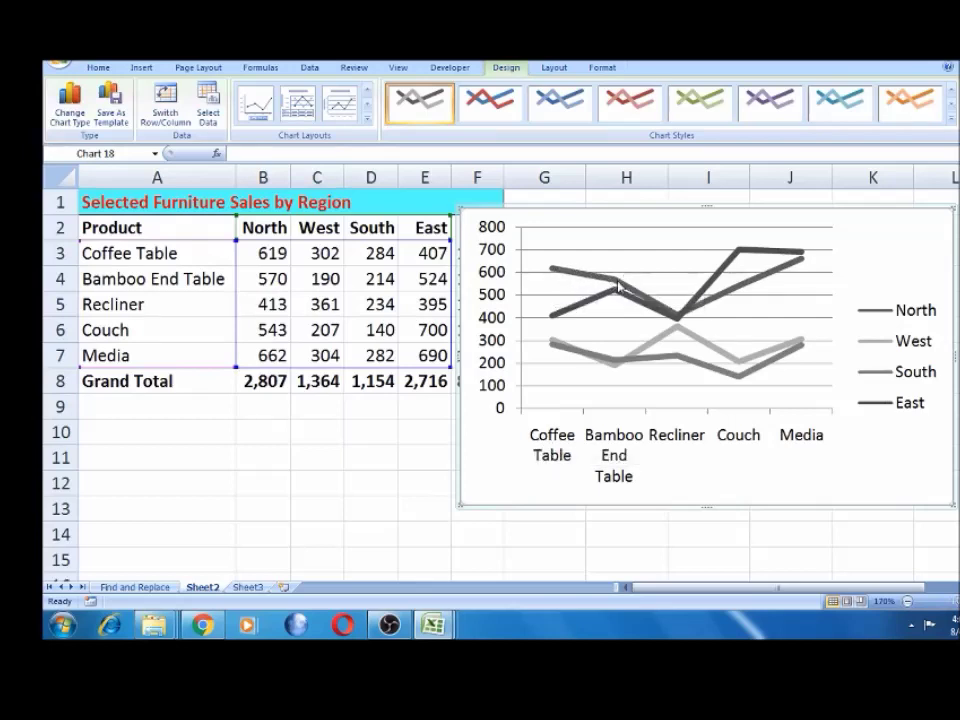
{"action": "mouse_move", "coordinate": [618, 287]}
{"action": "mouse_move", "coordinate": [553, 276]}
{"action": "mouse_move", "coordinate": [677, 319]}
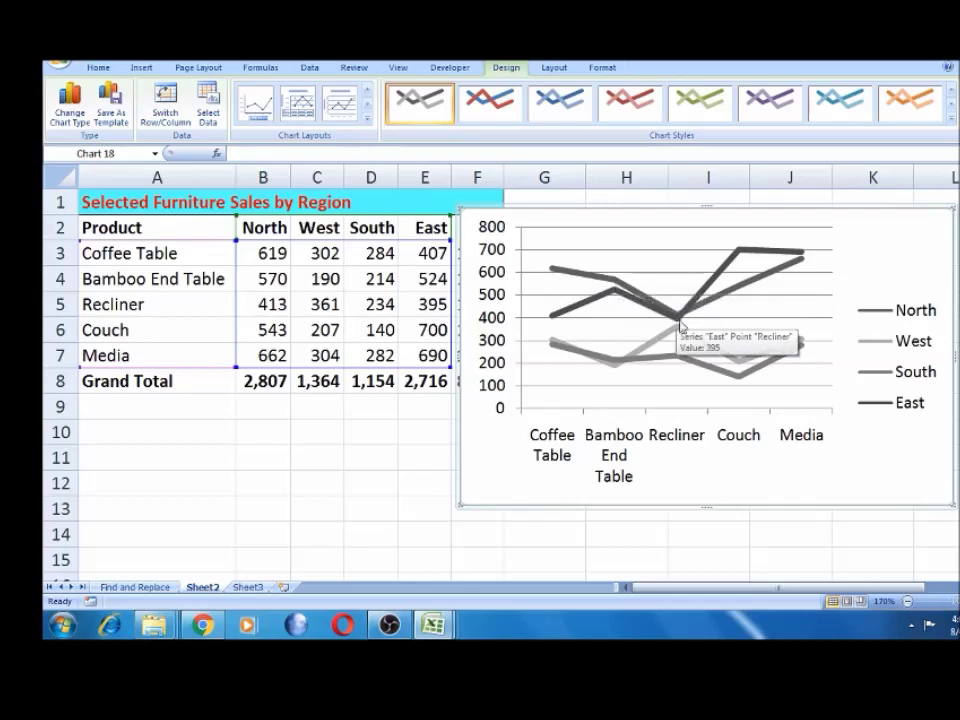
{"action": "left_click", "coordinate": [83, 119]}
{"action": "left_click", "coordinate": [216, 312]}
Step: Apply Line with Markers to the chart and select the East series line
{"action": "left_click", "coordinate": [304, 308]}
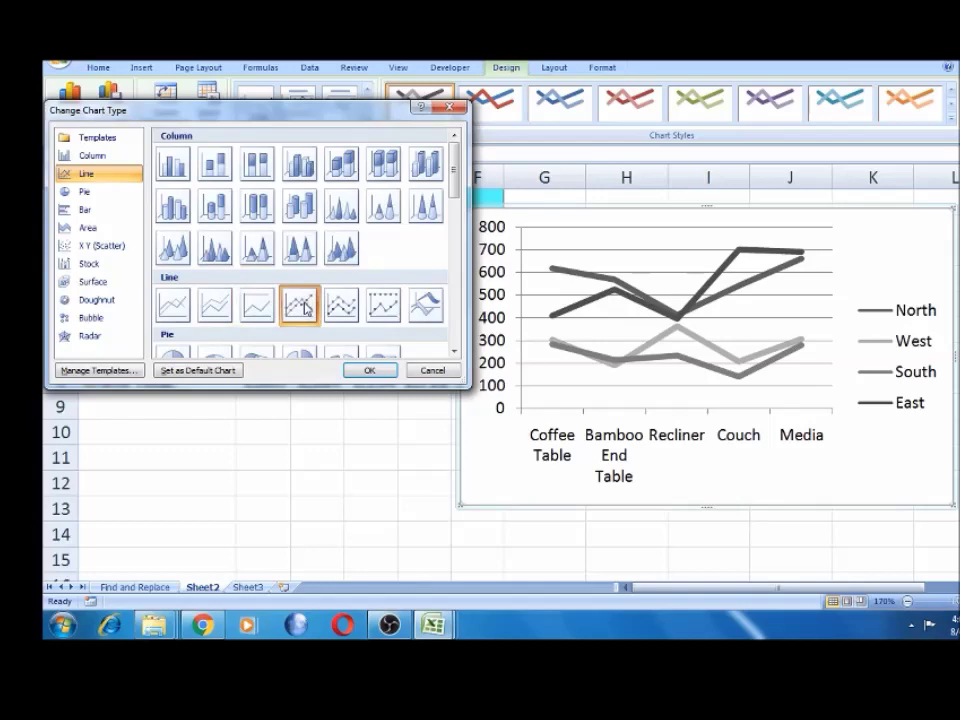
{"action": "left_click", "coordinate": [372, 371]}
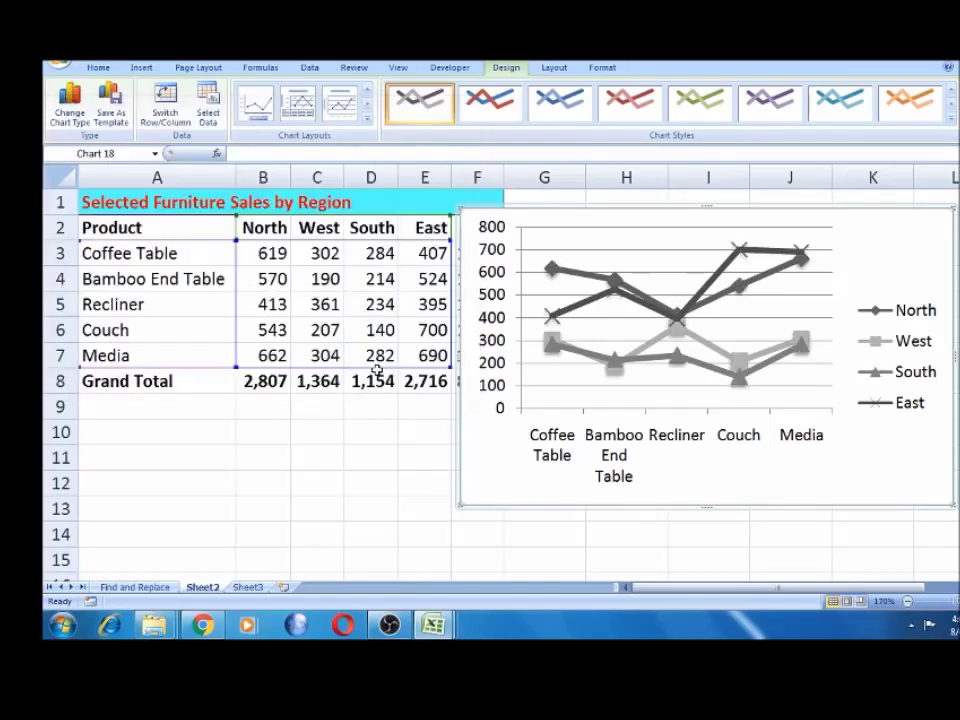
{"action": "left_click", "coordinate": [616, 297]}
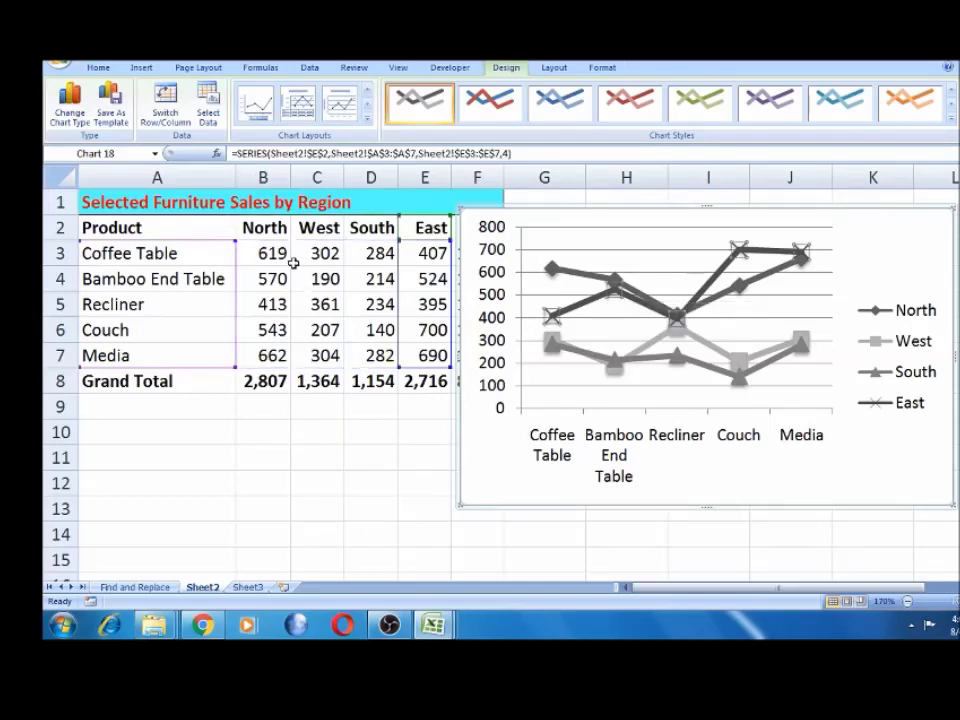
Step: Switch the chart to a 2-D pie, then undo back to the red 3-D clustered column
{"action": "left_click", "coordinate": [68, 103]}
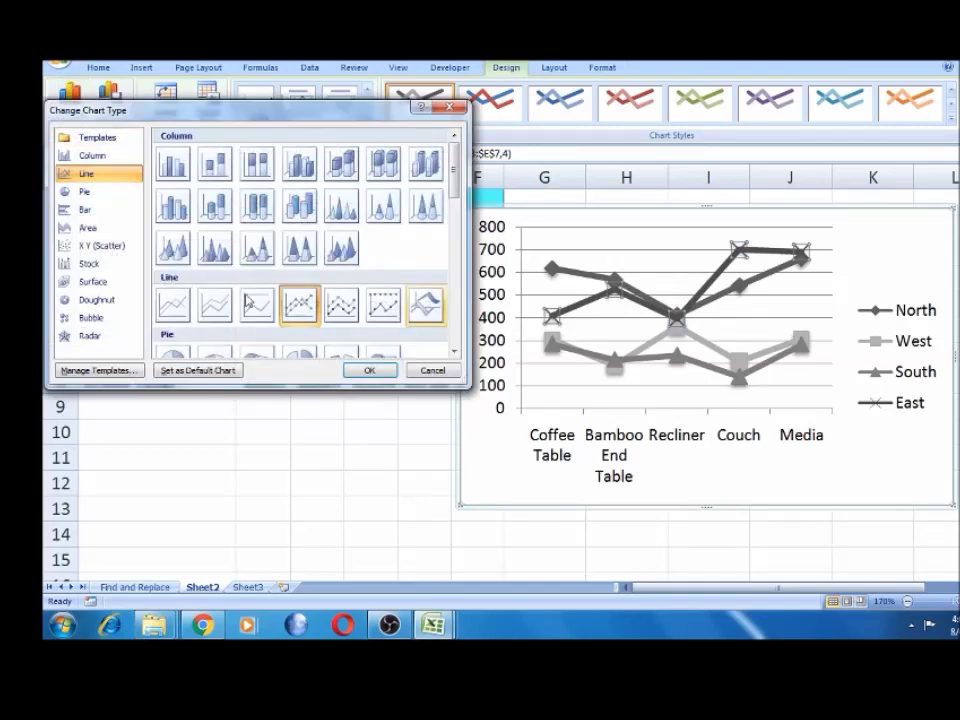
{"action": "left_click_drag", "start_coordinate": [455, 190], "coordinate": [455, 232]}
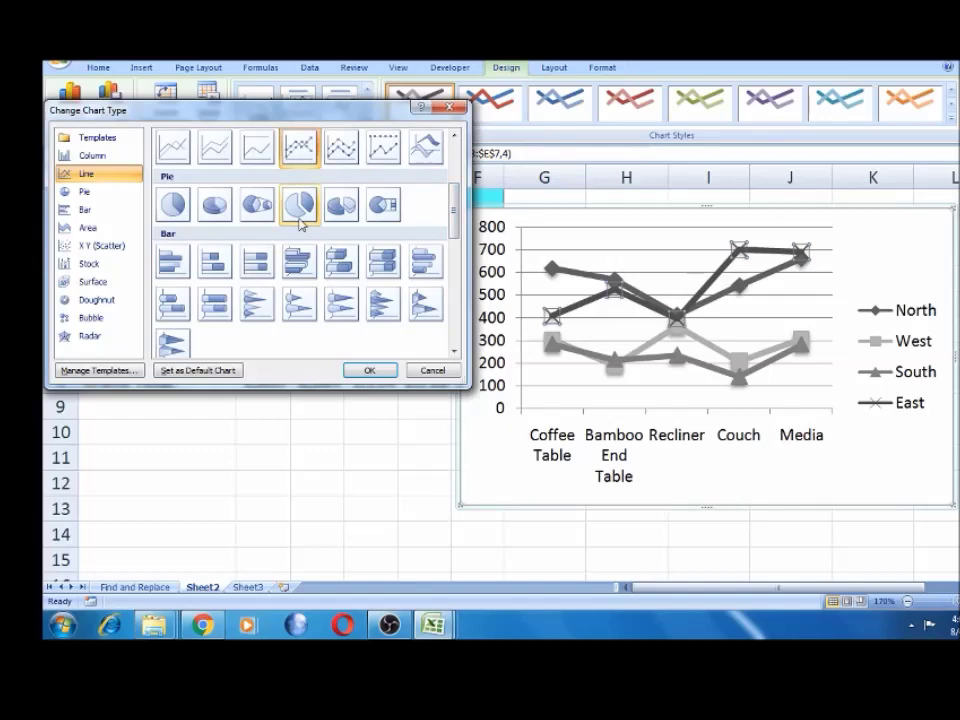
{"action": "left_click", "coordinate": [174, 205]}
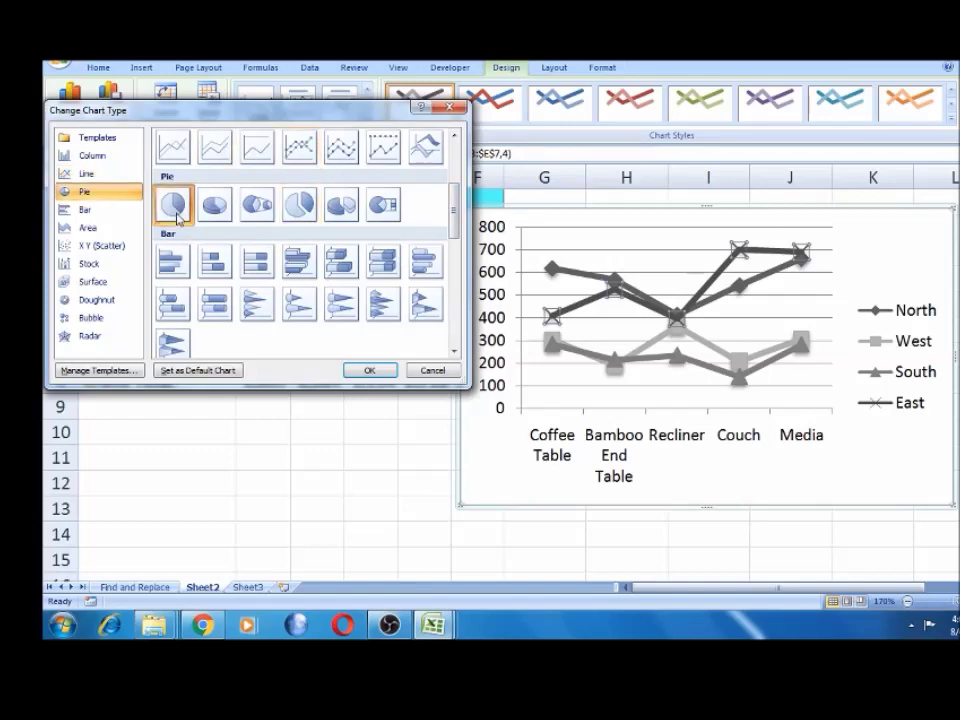
{"action": "left_click", "coordinate": [364, 376]}
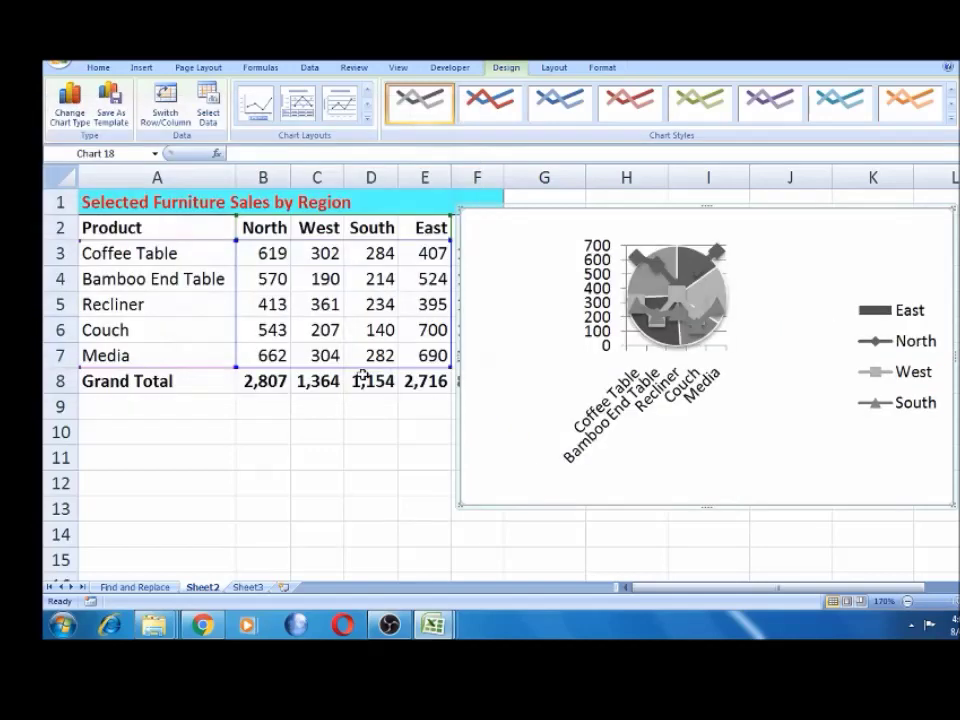
{"action": "key", "text": "ctrl+z"}
{"action": "key", "text": "ctrl+z"}
{"action": "key", "text": "ctrl+z"}
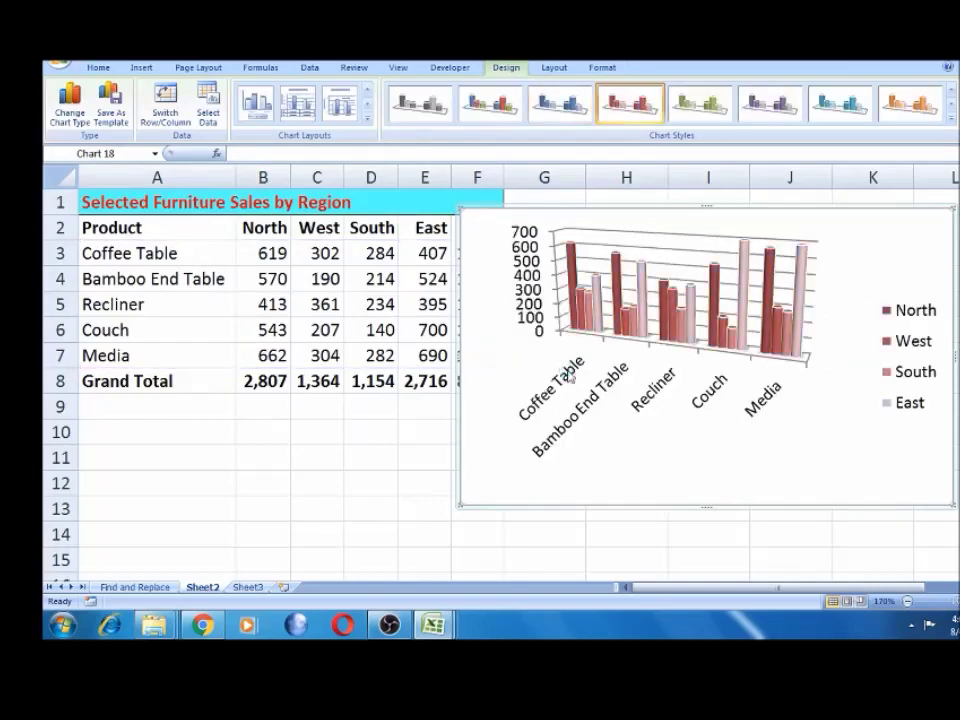
Step: Cut the red 3-D column chart off Sheet2 and start selecting the product data
{"action": "right_click", "coordinate": [487, 225]}
{"action": "left_click", "coordinate": [499, 229]}
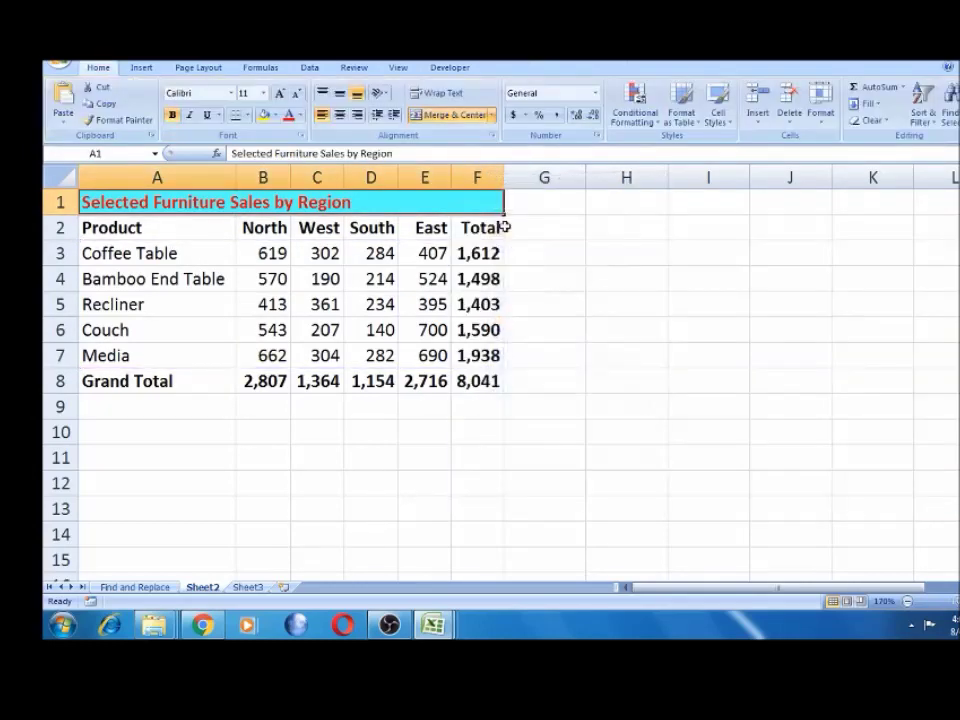
{"action": "left_click", "coordinate": [157, 227]}
{"action": "key", "text": "shift+Right"}
{"action": "key", "text": "shift+Down"}
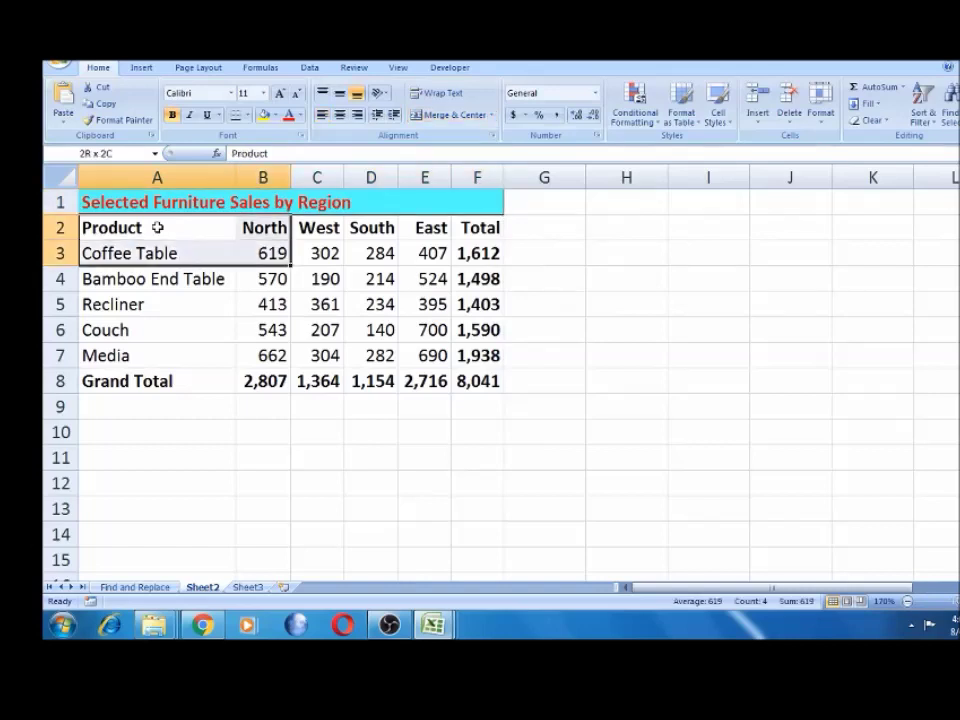
{"action": "key", "text": "shift+Down"}
{"action": "key", "text": "shift+Down"}
{"action": "key", "text": "shift+Down"}
{"action": "key", "text": "shift+Down"}
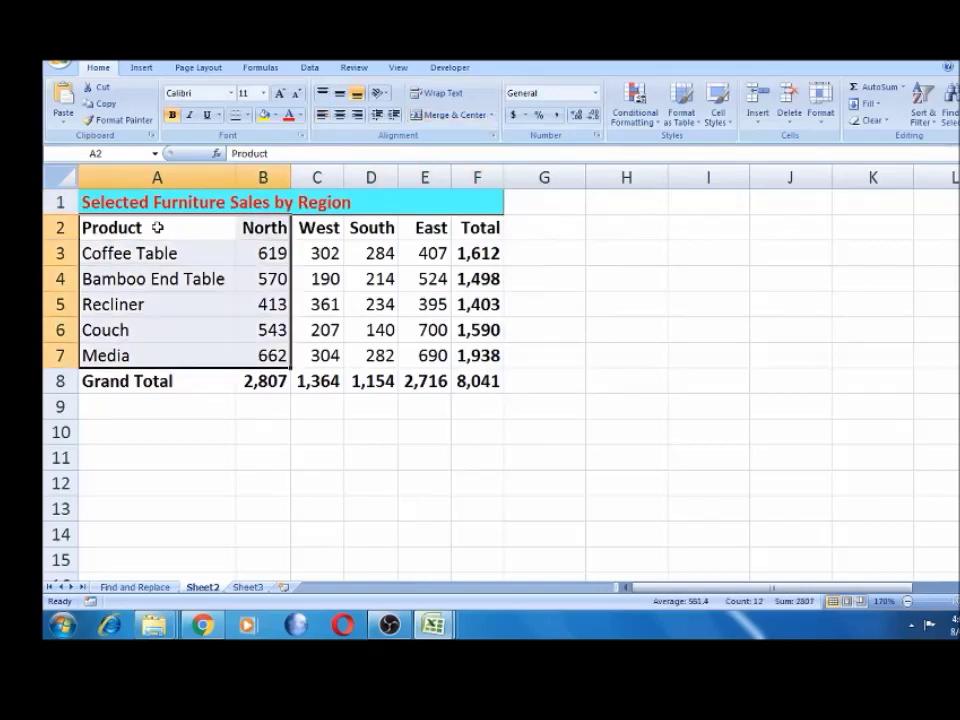
Step: Select A2:B7, the product names with their North figures
{"action": "left_click", "coordinate": [142, 253]}
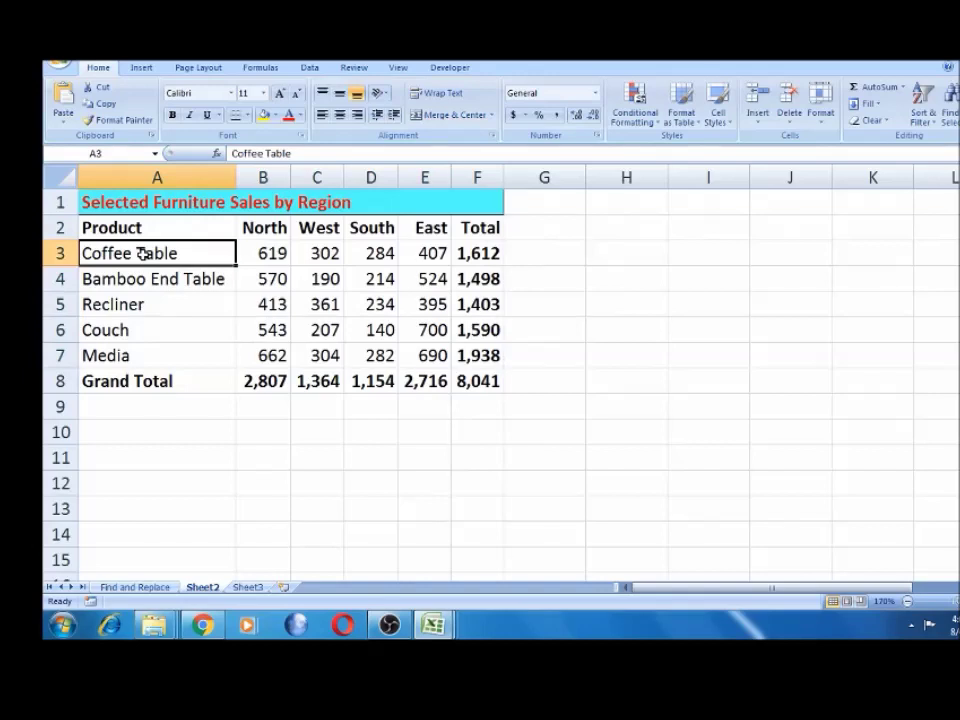
{"action": "key", "text": "Up"}
{"action": "key", "text": "shift+Right"}
{"action": "key", "text": "shift+Down"}
{"action": "key", "text": "shift+Down"}
{"action": "key", "text": "shift+Down"}
{"action": "key", "text": "shift+Down"}
{"action": "key", "text": "shift+Down"}
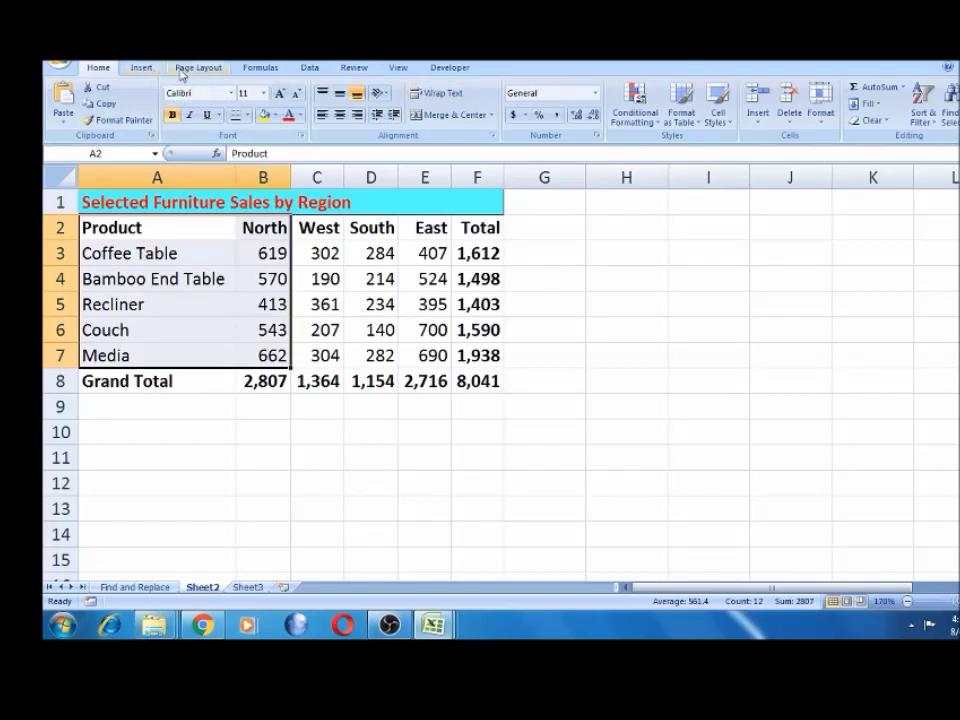
{"action": "left_click", "coordinate": [145, 68]}
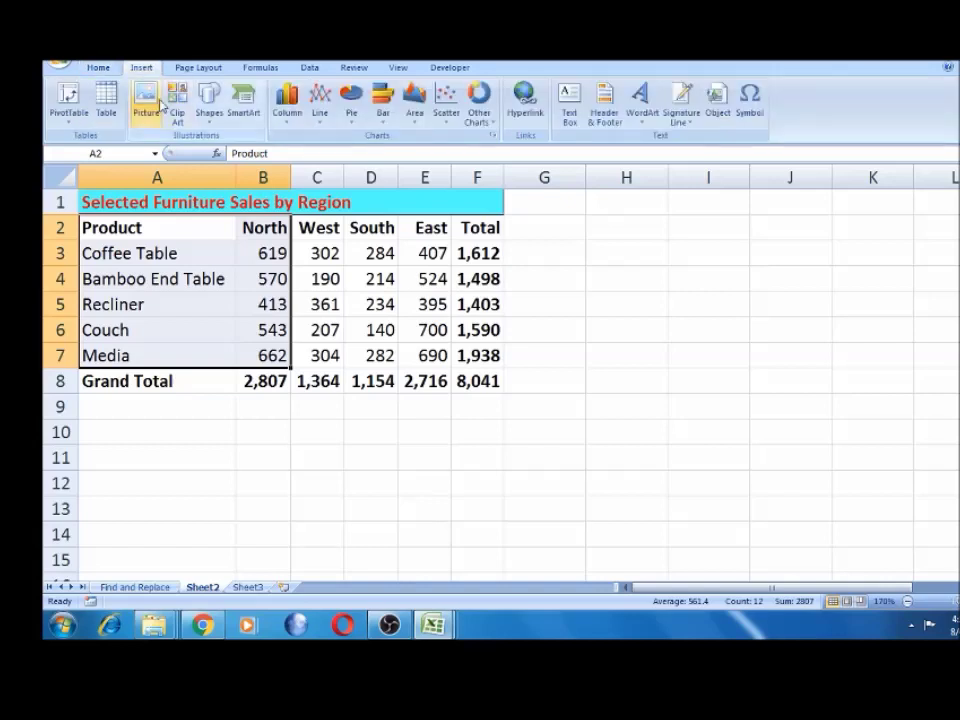
Step: Insert a 2-D pie of North sales by product and drag it beside the table
{"action": "left_click", "coordinate": [350, 122]}
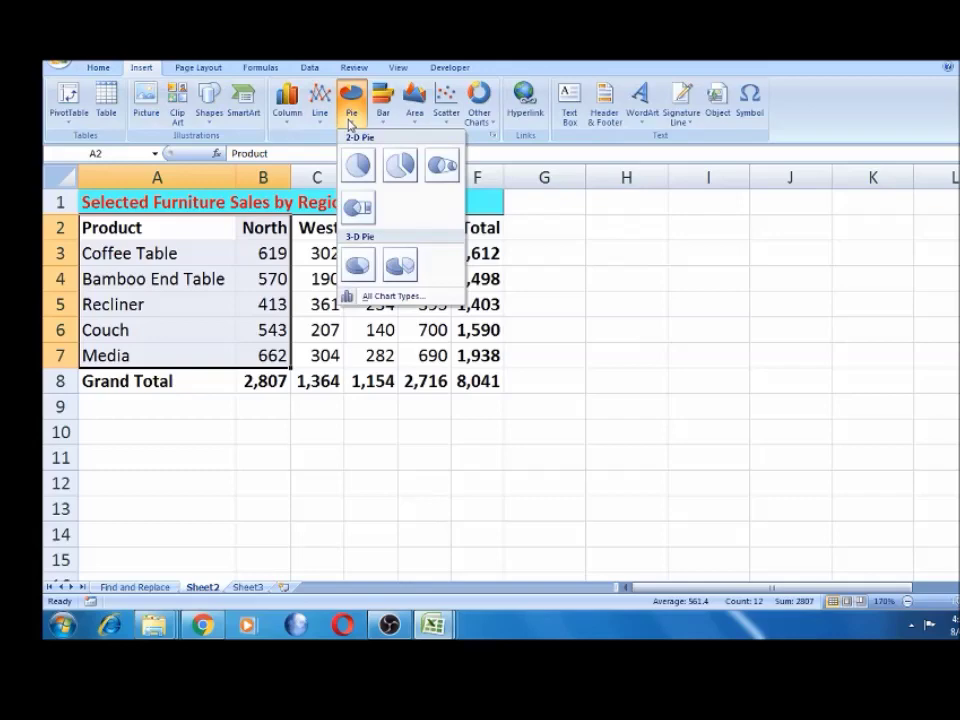
{"action": "left_click", "coordinate": [356, 163]}
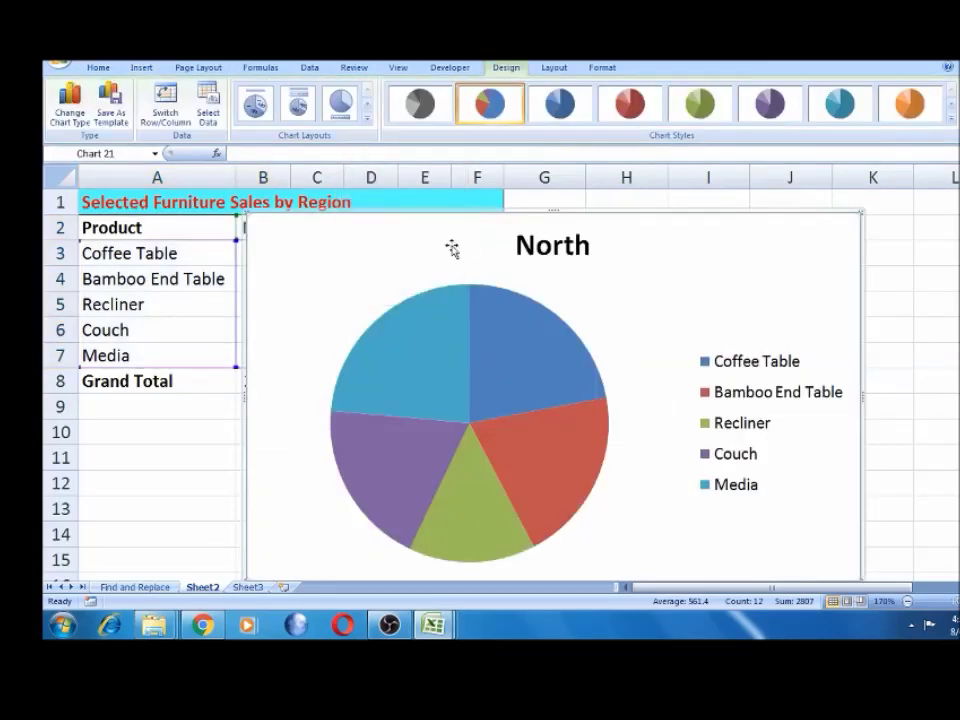
{"action": "left_click_drag", "start_coordinate": [306, 240], "coordinate": [544, 236]}
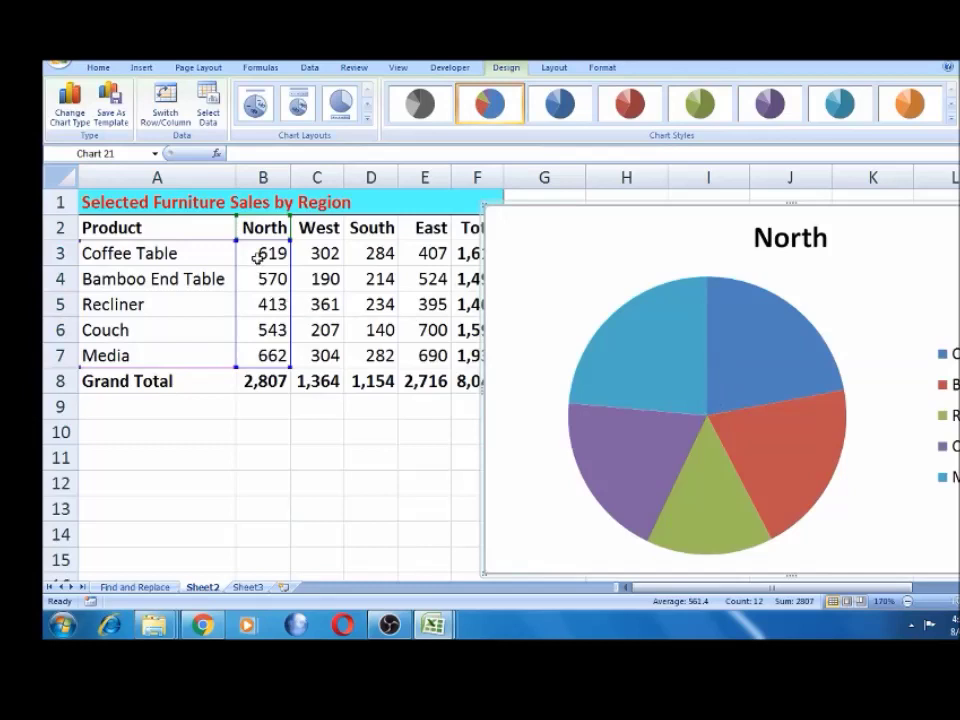
{"action": "mouse_move", "coordinate": [631, 369]}
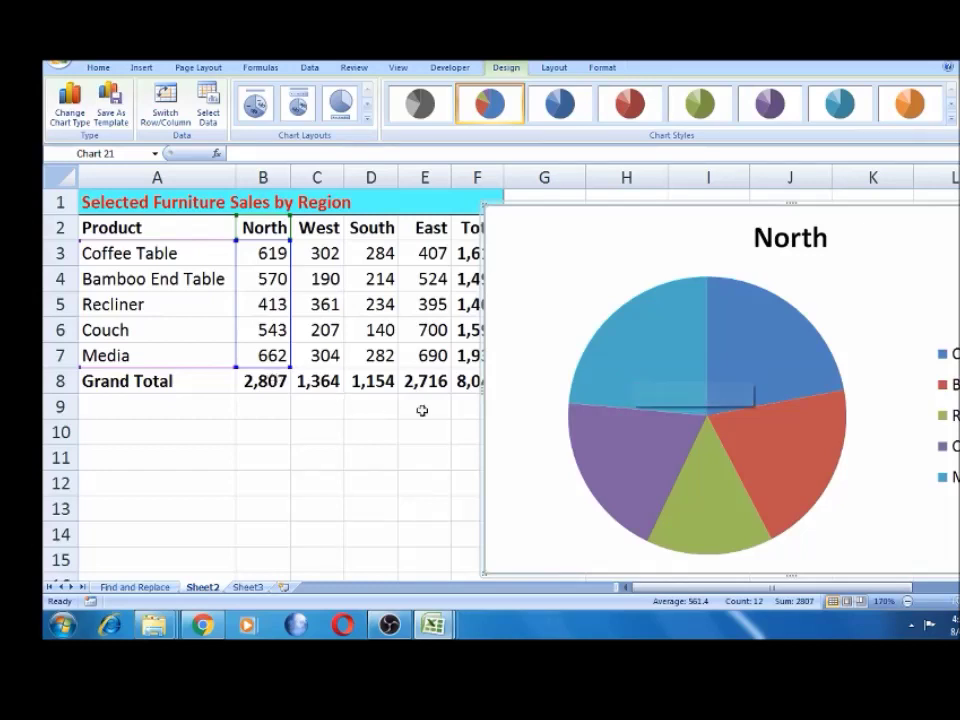
{"action": "mouse_move", "coordinate": [616, 380]}
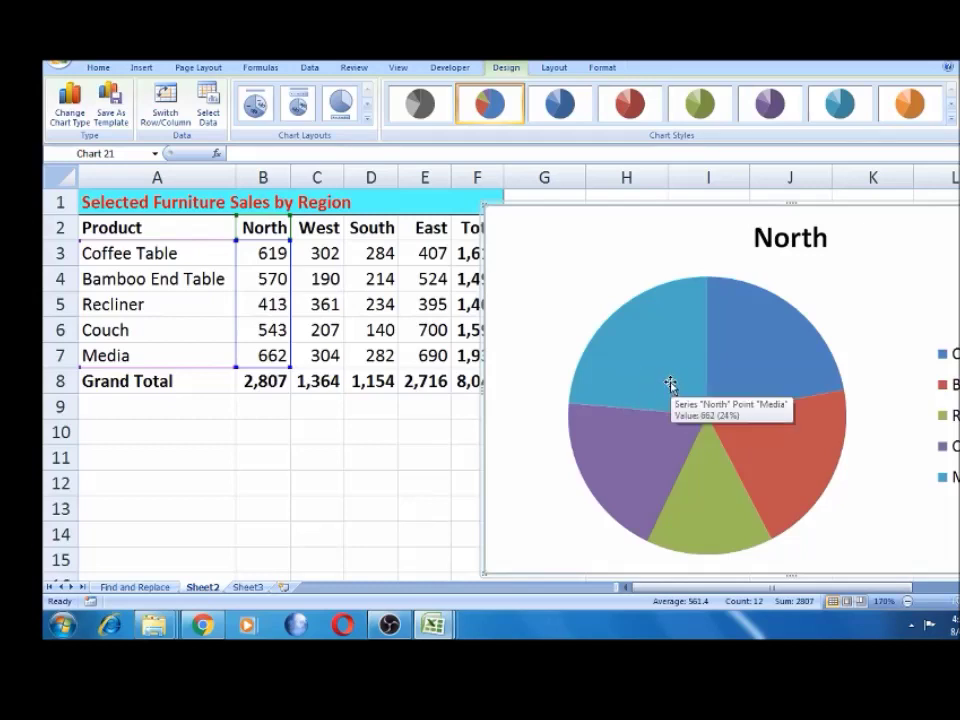
{"action": "mouse_move", "coordinate": [640, 457]}
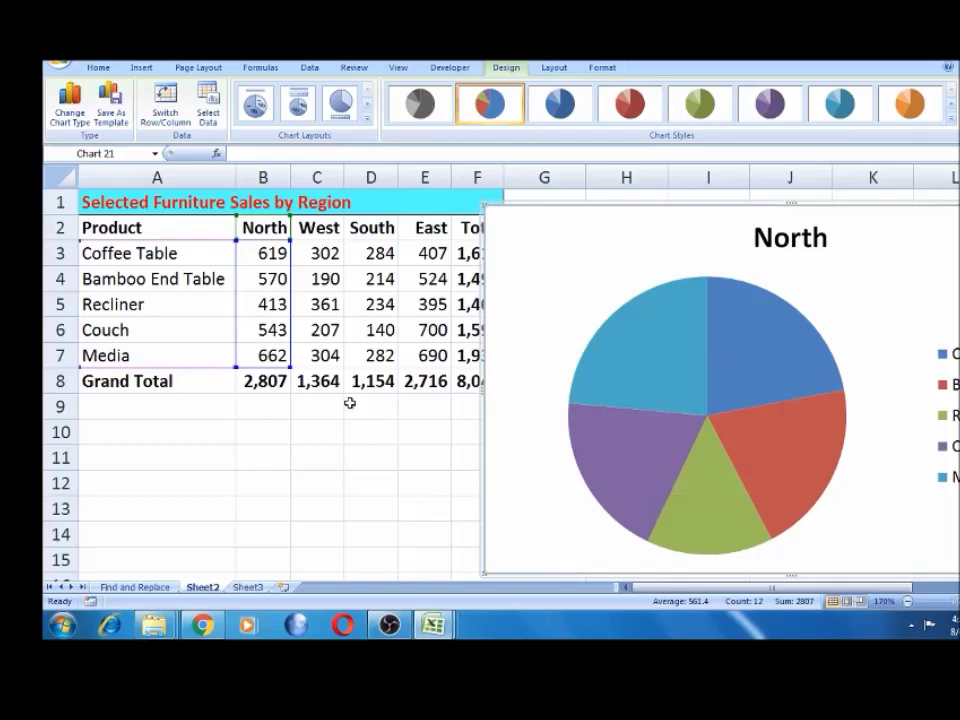
{"action": "mouse_move", "coordinate": [721, 485]}
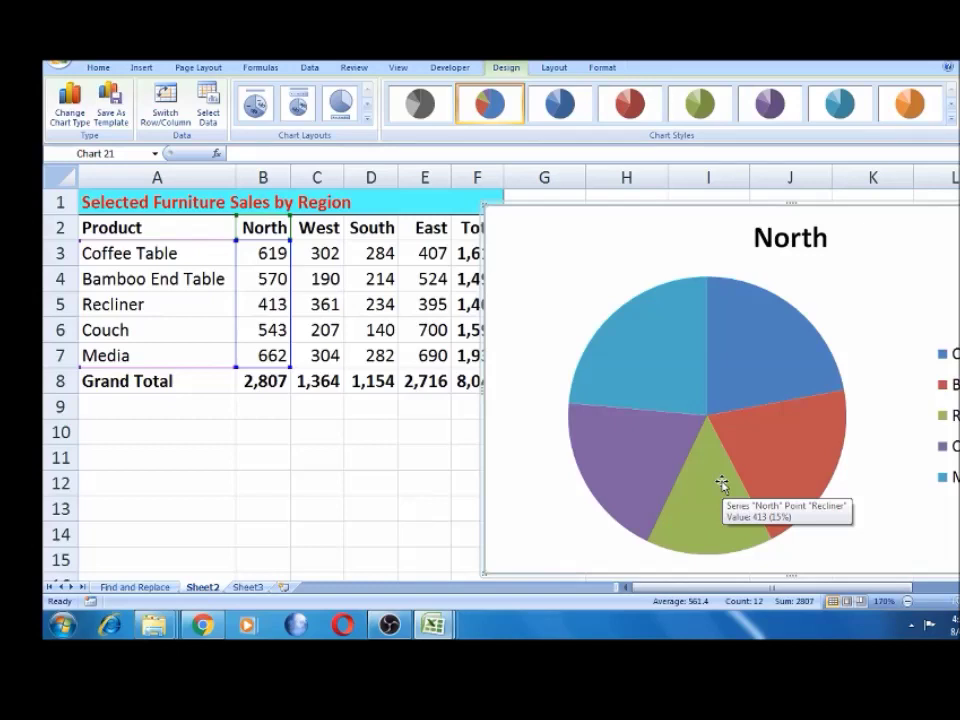
{"action": "left_click", "coordinate": [133, 256]}
{"action": "key", "text": "Up"}
{"action": "key", "text": "shift+Right"}
{"action": "key", "text": "shift+Right"}
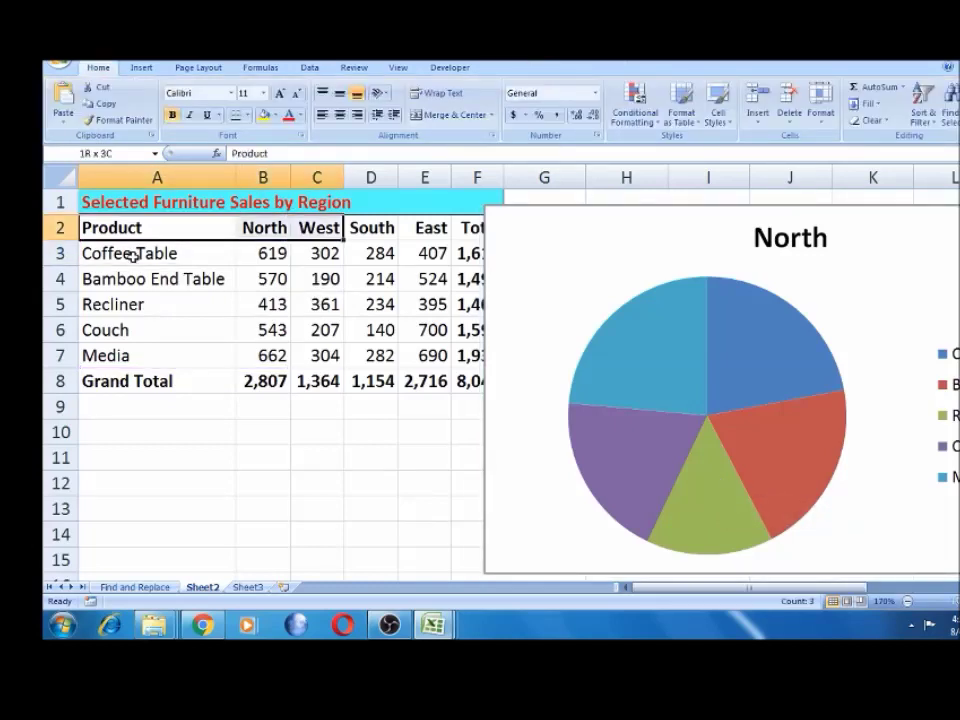
{"action": "key", "text": "shift+Right"}
{"action": "key", "text": "shift+Down"}
{"action": "key", "text": "shift+Down"}
{"action": "key", "text": "shift+Down"}
{"action": "key", "text": "shift+Down"}
{"action": "key", "text": "shift+Down"}
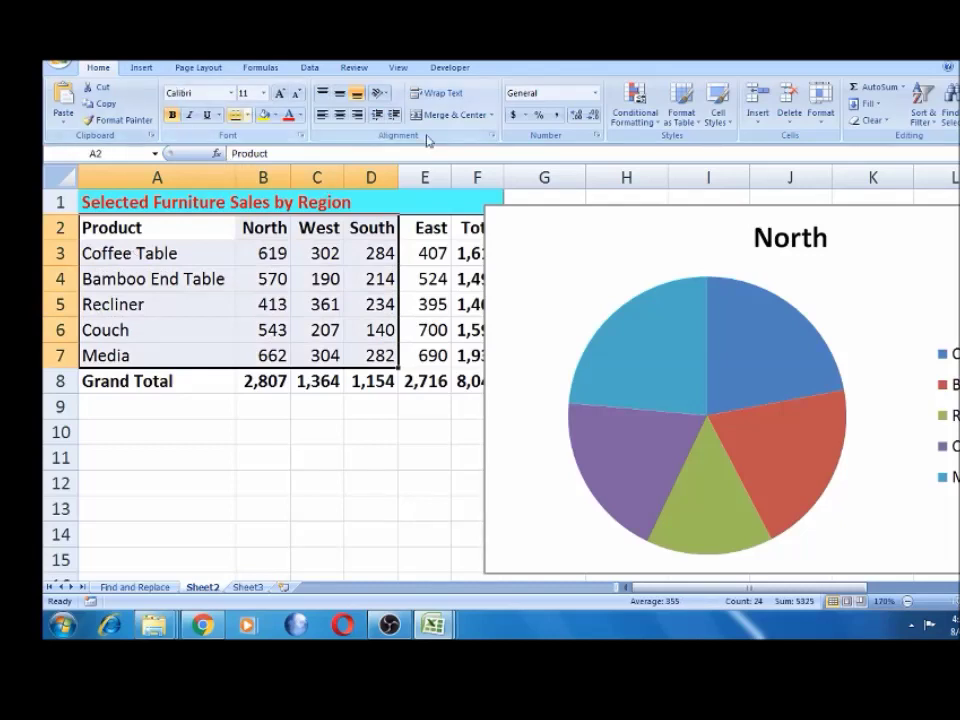
{"action": "left_click", "coordinate": [141, 67]}
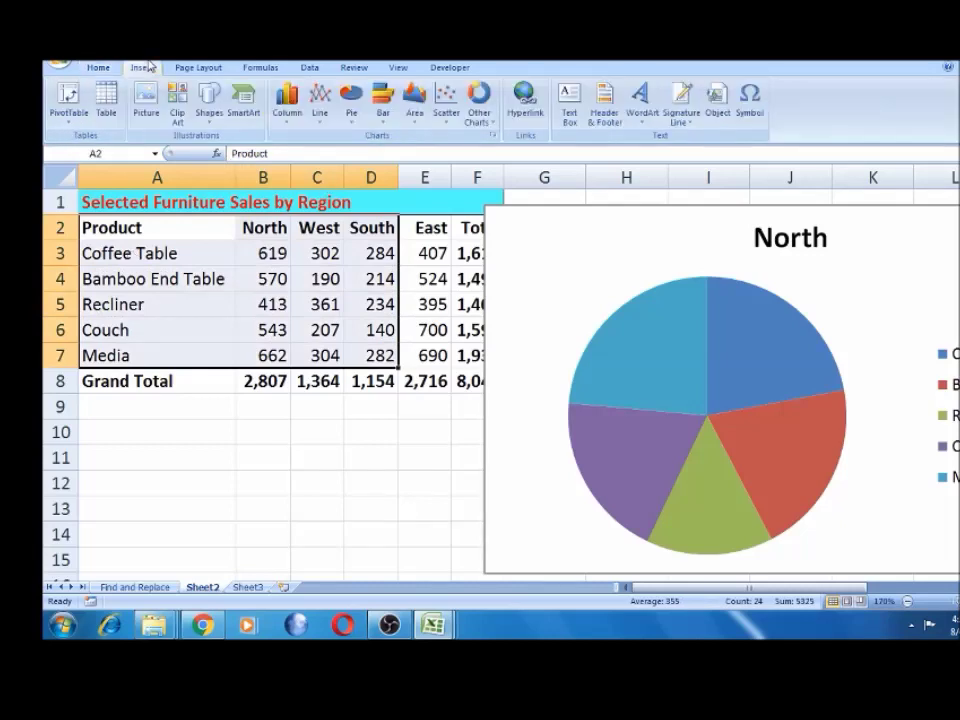
{"action": "left_click", "coordinate": [355, 117]}
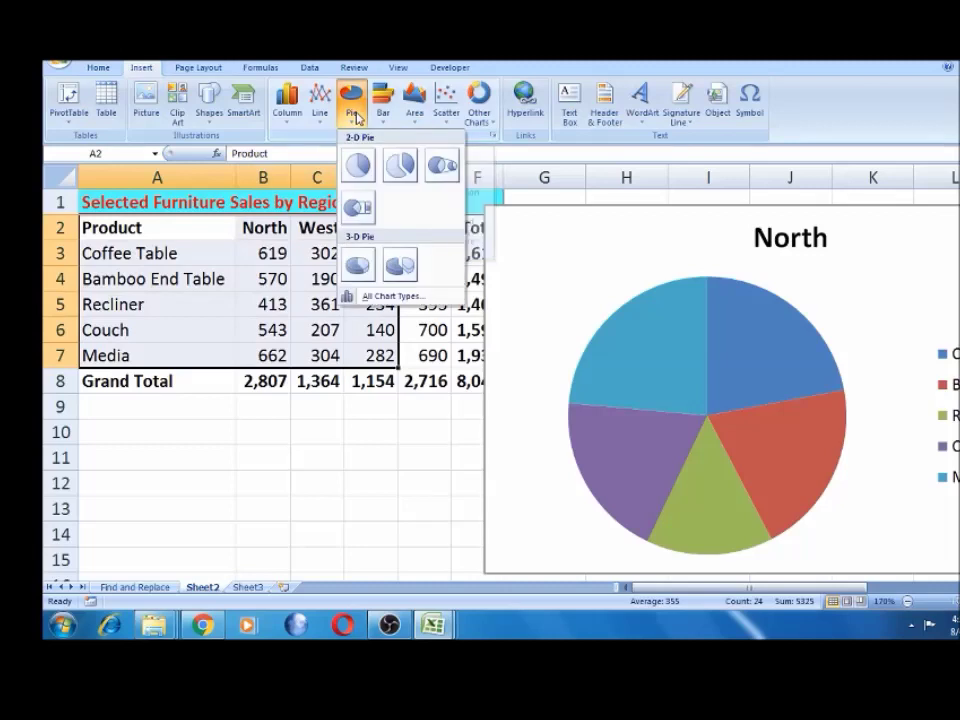
{"action": "left_click", "coordinate": [360, 167]}
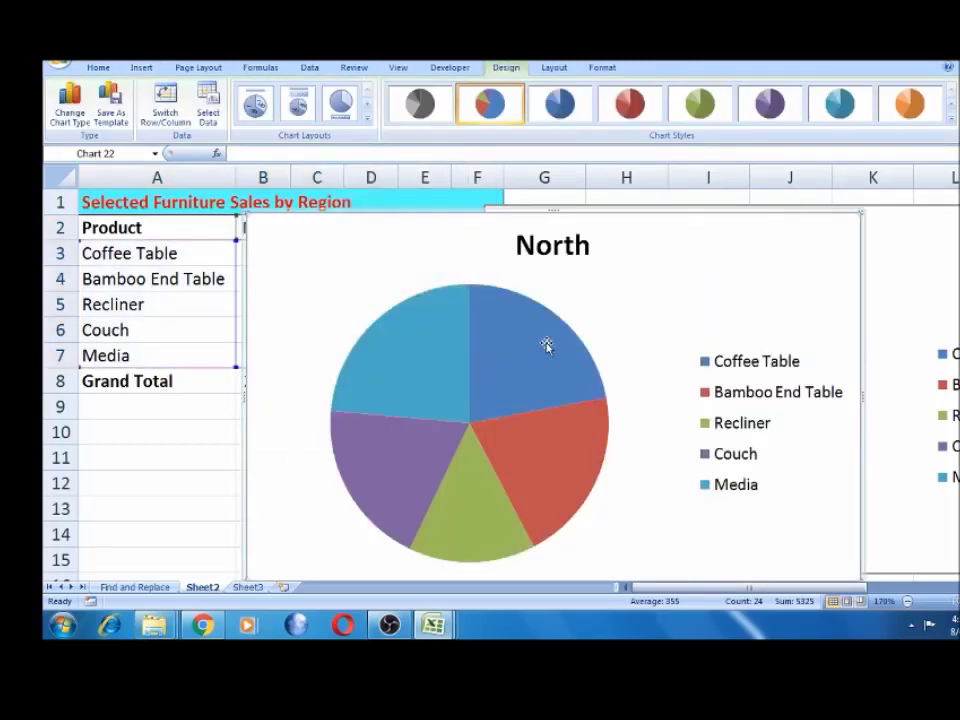
{"action": "mouse_move", "coordinate": [543, 407]}
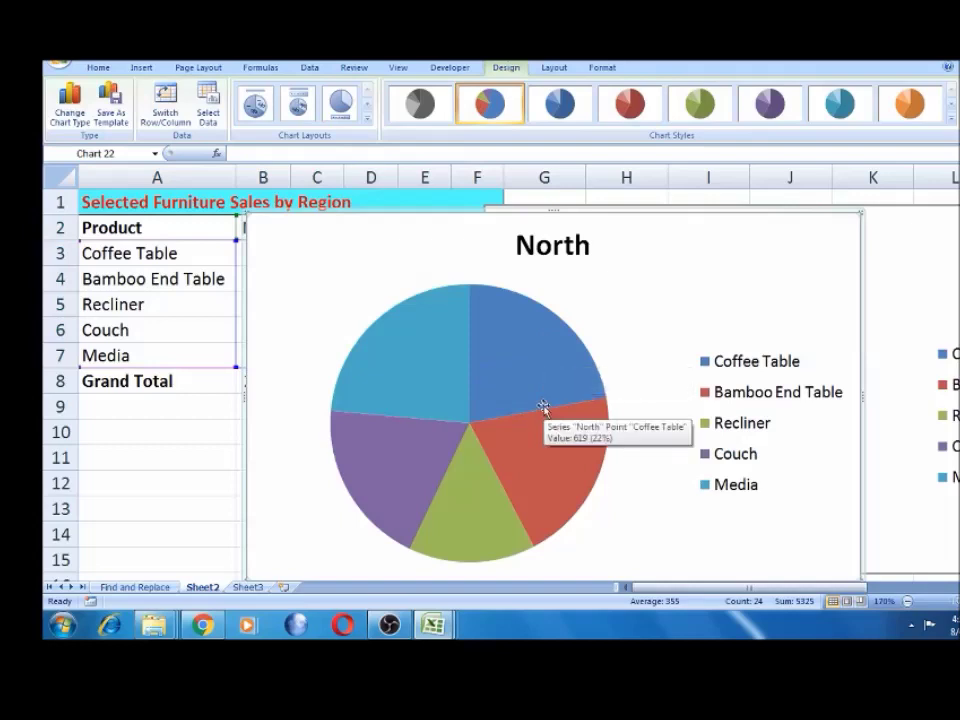
{"action": "key", "text": "Delete"}
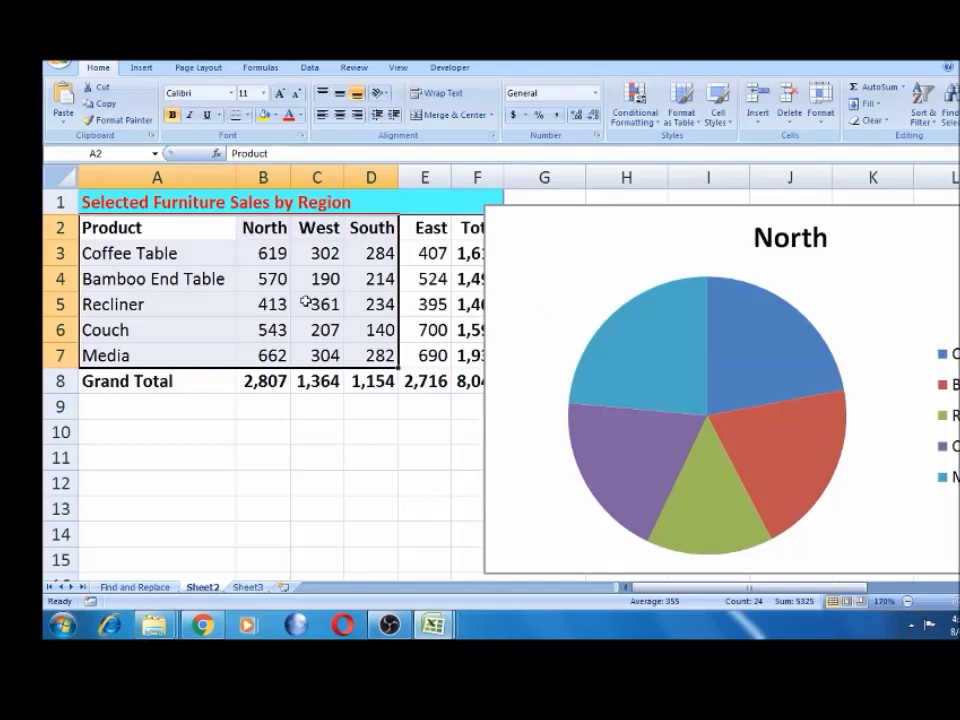
Step: Enter -57 as Bamboo End Table's North value in B4
{"action": "left_click", "coordinate": [276, 280]}
{"action": "key", "text": "Right"}
{"action": "key", "text": "Left"}
{"action": "type", "text": "-57/"}
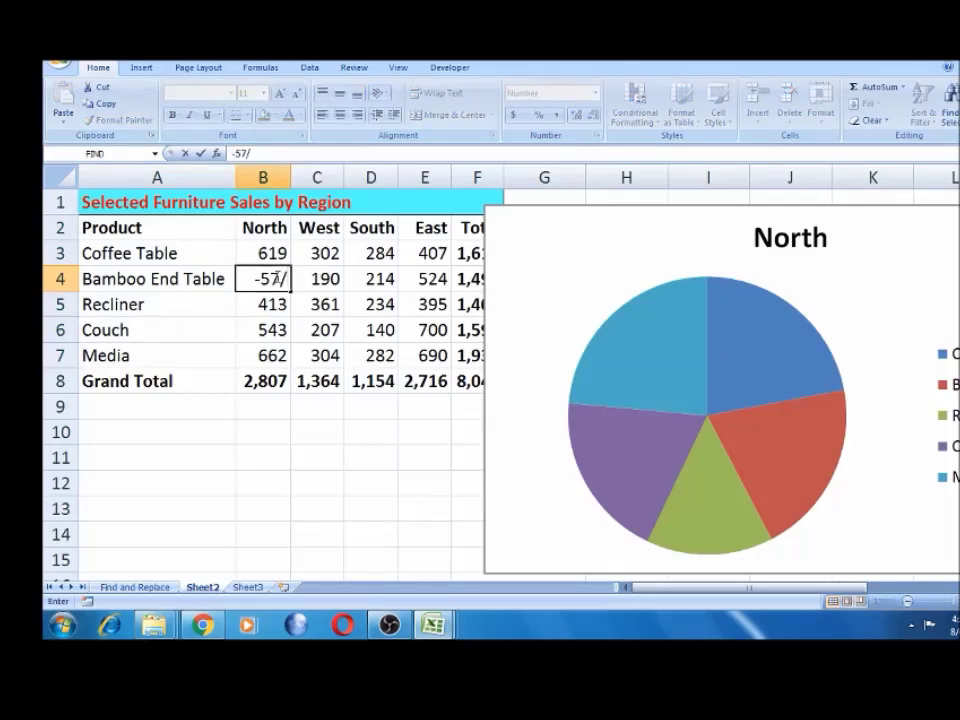
{"action": "key", "text": "BackSpace"}
{"action": "type", "text": "/"}
{"action": "key", "text": "BackSpace"}
{"action": "type", "text": "/"}
{"action": "key", "text": "BackSpace"}
{"action": "type", "text": "/"}
{"action": "key", "text": "BackSpace"}
{"action": "key", "text": "Tab"}
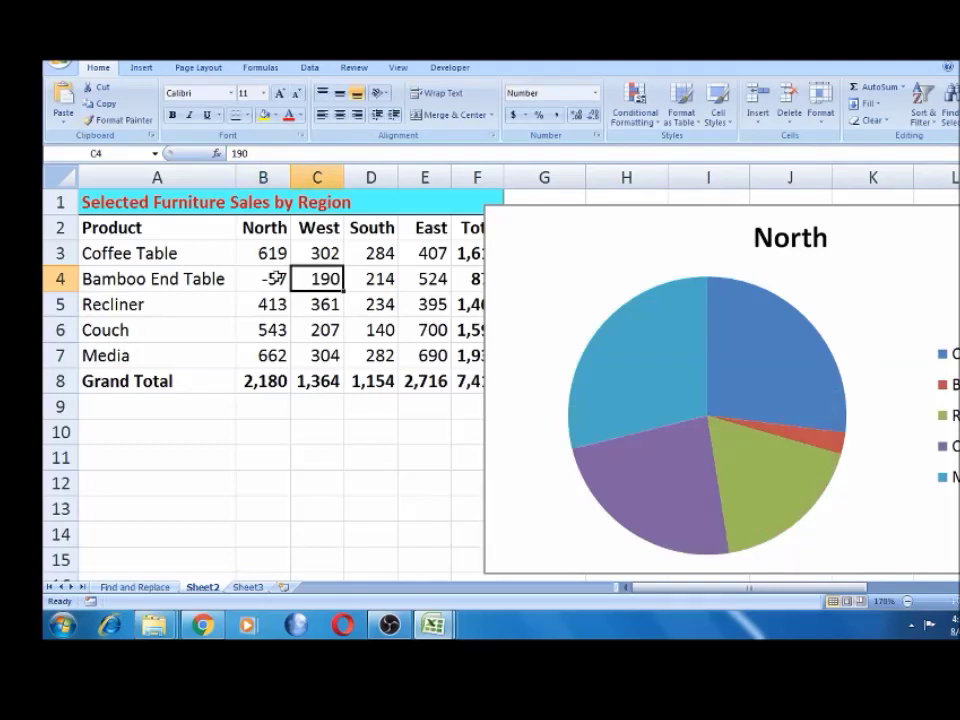
Step: Change B4 to 571, then make it -571
{"action": "left_click", "coordinate": [277, 277]}
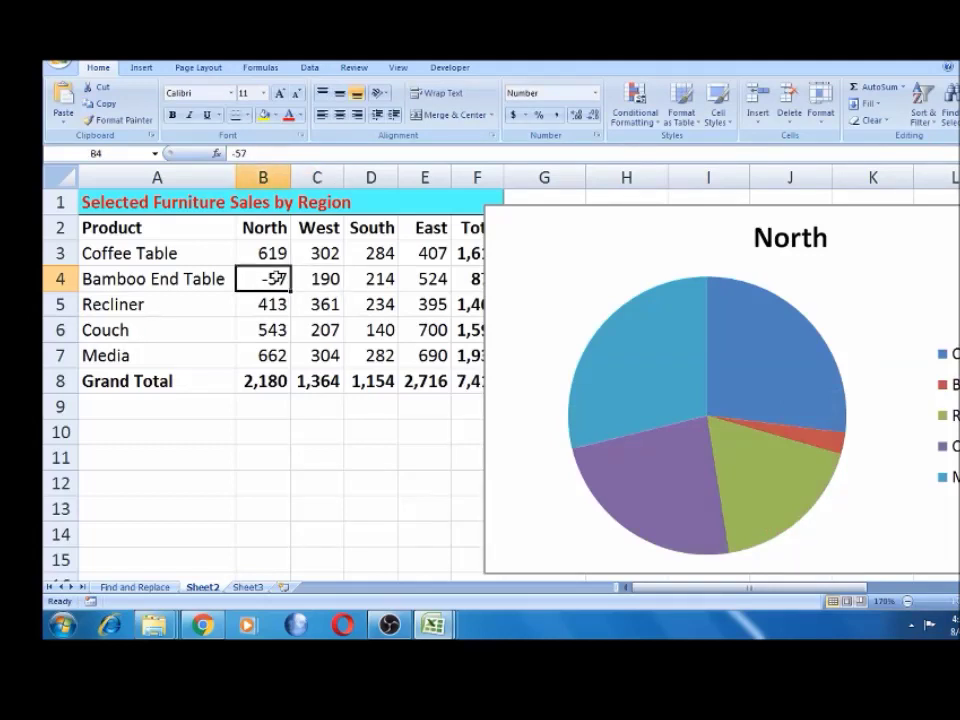
{"action": "type", "text": "571"}
{"action": "key", "text": "Tab"}
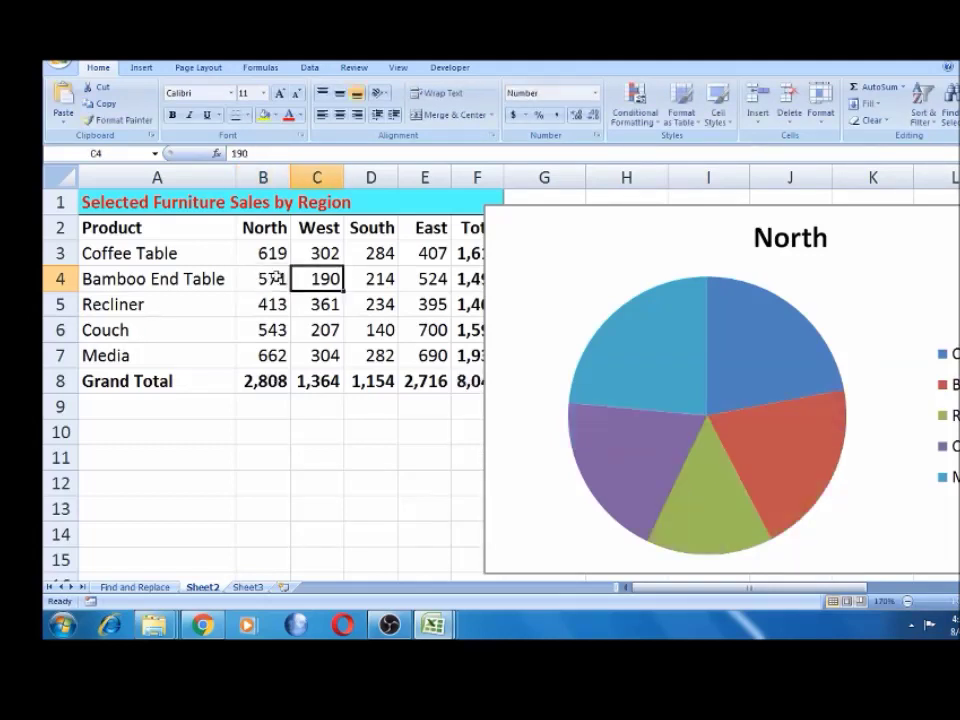
{"action": "left_click", "coordinate": [254, 281]}
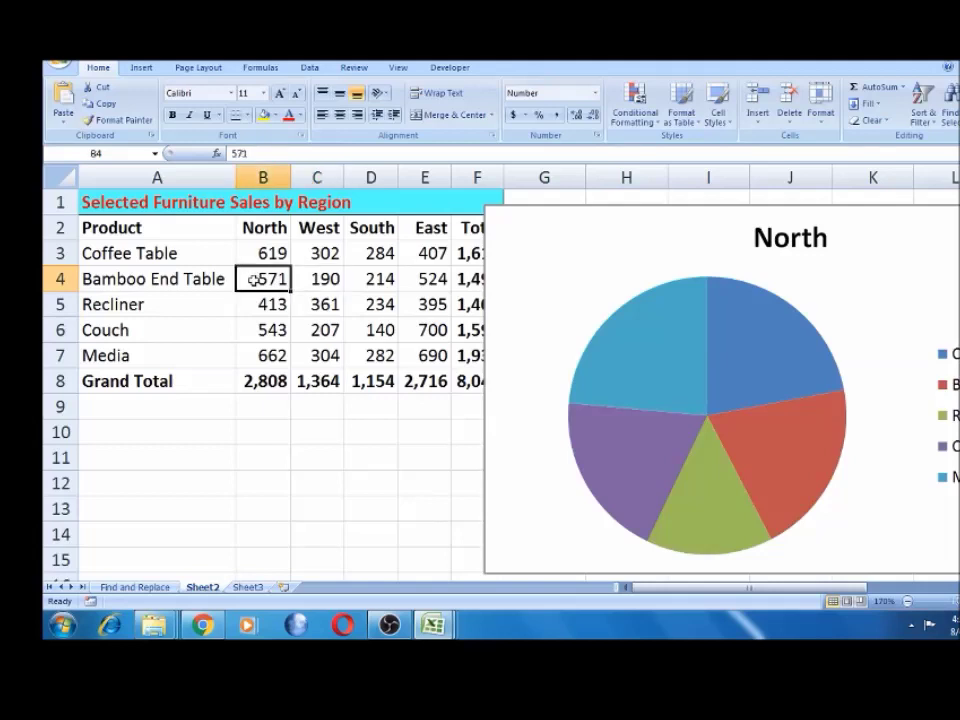
{"action": "double_click", "coordinate": [254, 280]}
{"action": "type", "text": "-"}
{"action": "key", "text": "Tab"}
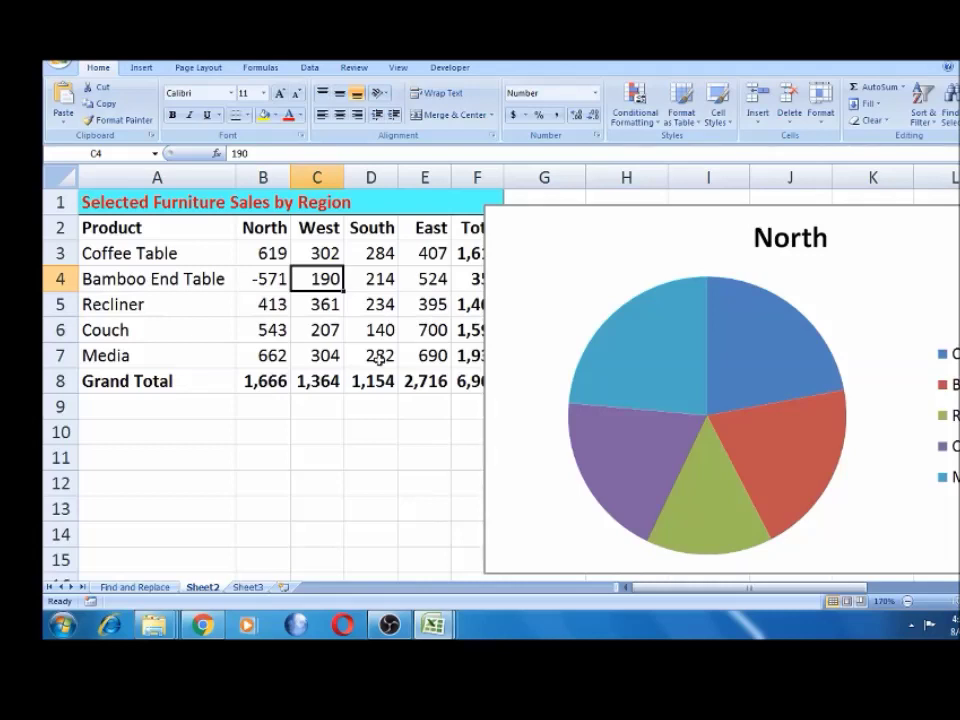
Step: Inspect the pie chart's slices, then undo B4's changes back to -57
{"action": "left_click", "coordinate": [640, 460]}
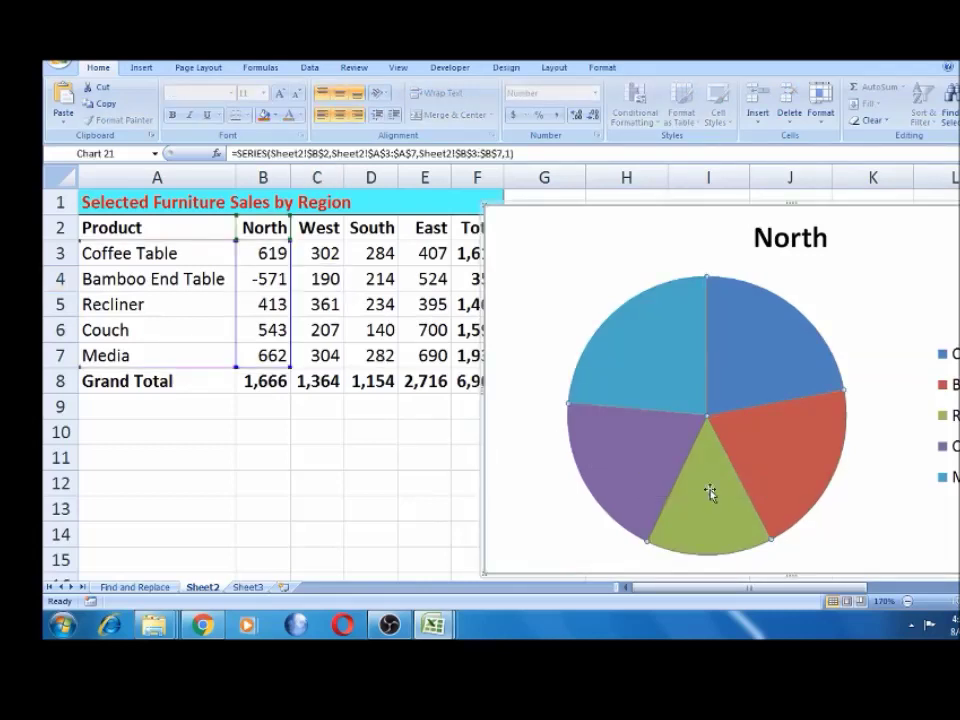
{"action": "mouse_move", "coordinate": [710, 492]}
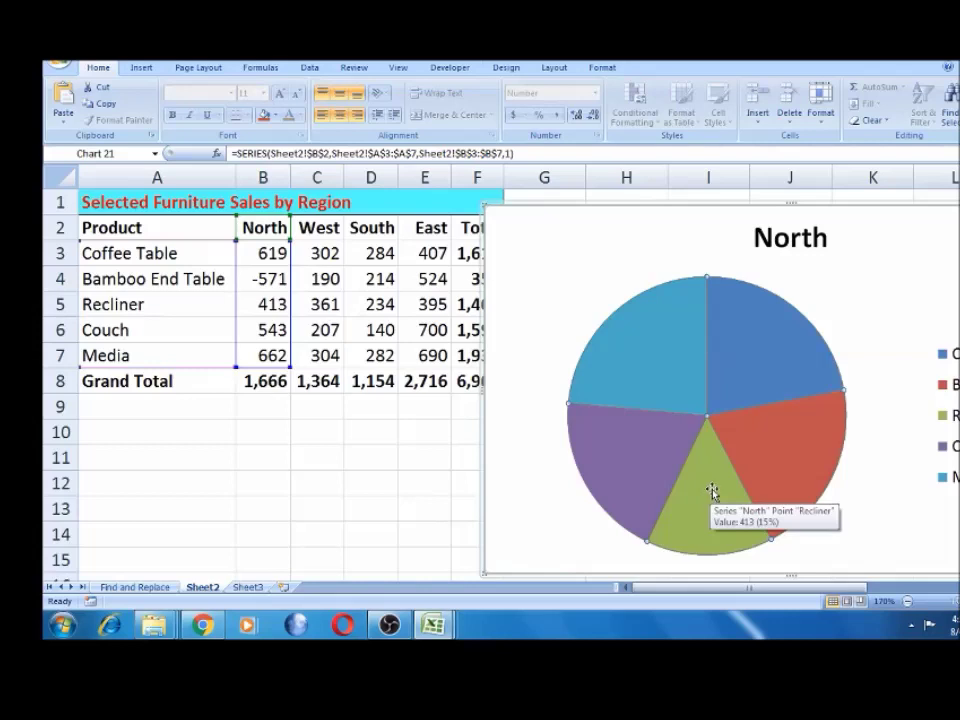
{"action": "mouse_move", "coordinate": [766, 455]}
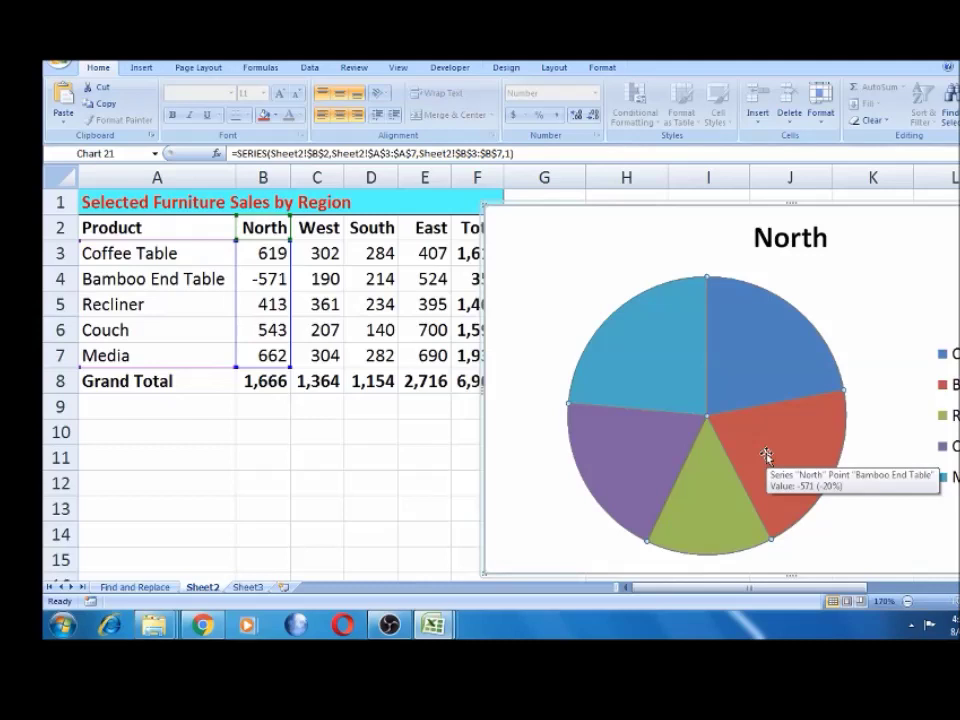
{"action": "left_click", "coordinate": [284, 305]}
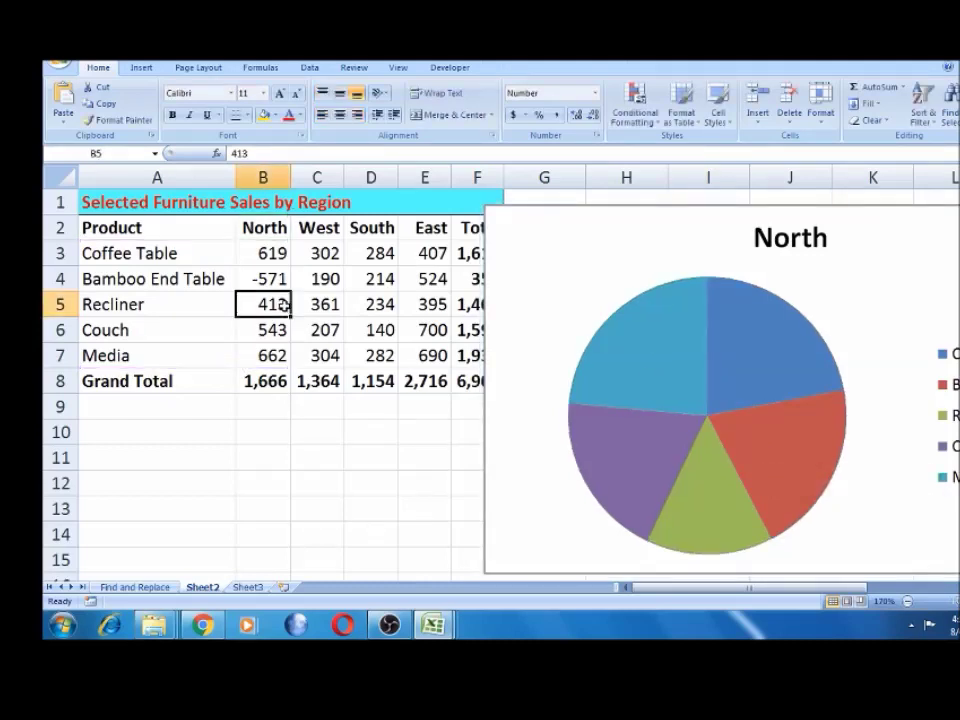
{"action": "left_click", "coordinate": [276, 280]}
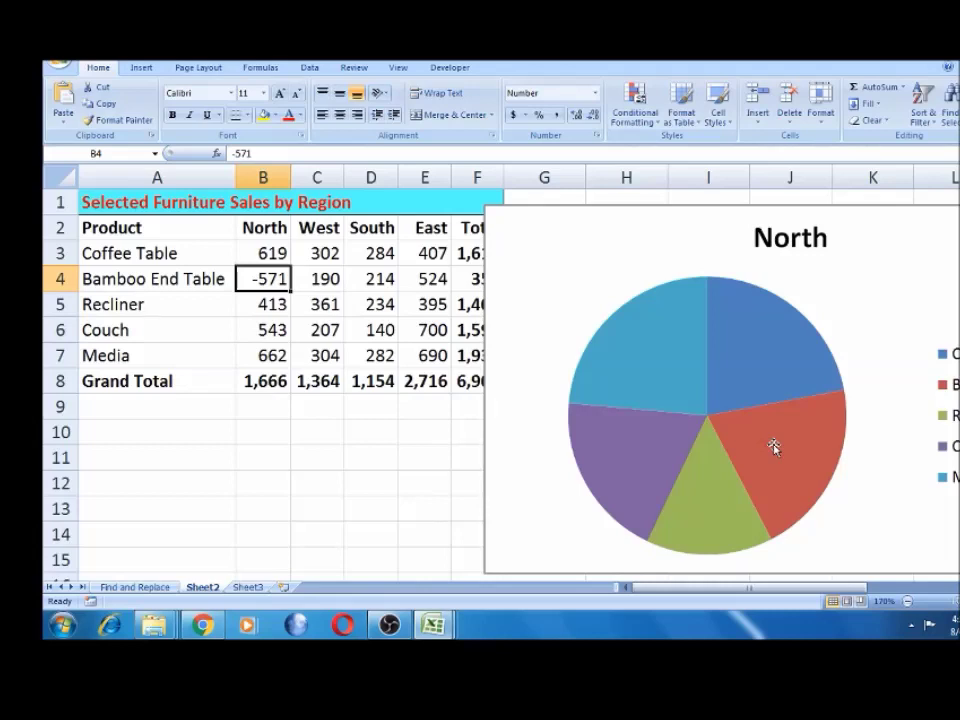
{"action": "key", "text": "ctrl+z"}
{"action": "key", "text": "ctrl+z"}
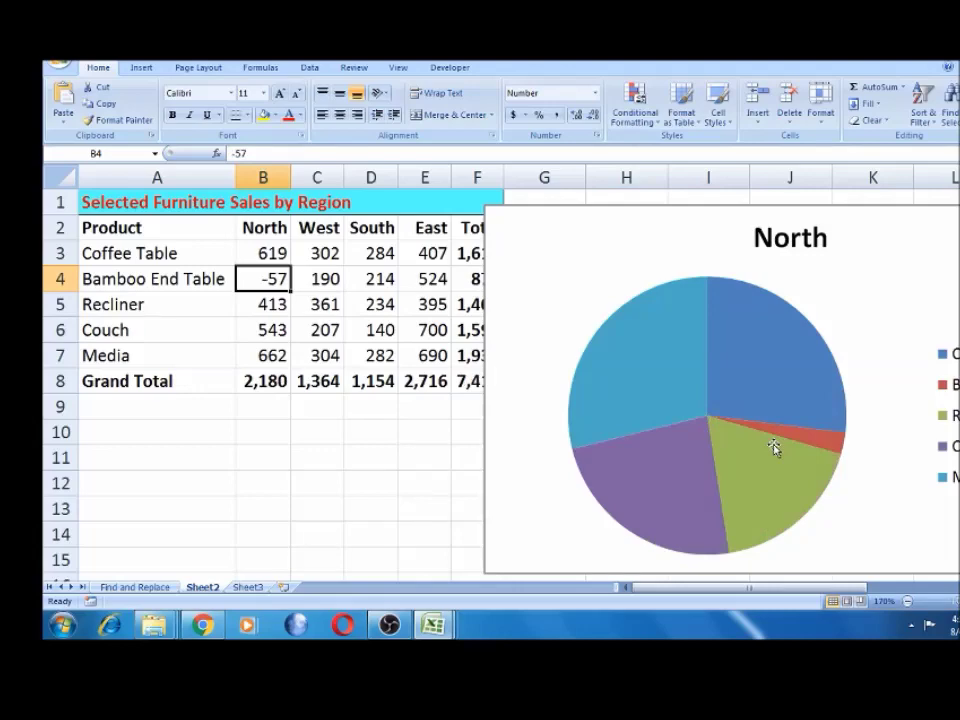
{"action": "key", "text": "ctrl+z"}
{"action": "key", "text": "ctrl+z"}
{"action": "key", "text": "ctrl+z"}
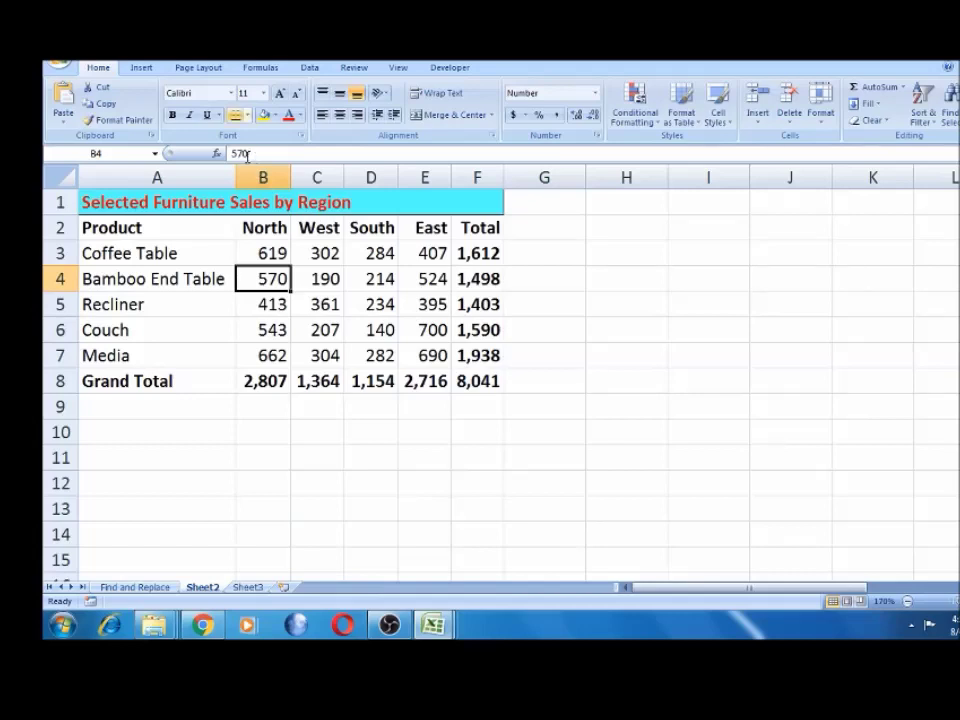
Step: Insert a 2-D clustered column chart from the Insert tab
{"action": "left_click", "coordinate": [150, 294]}
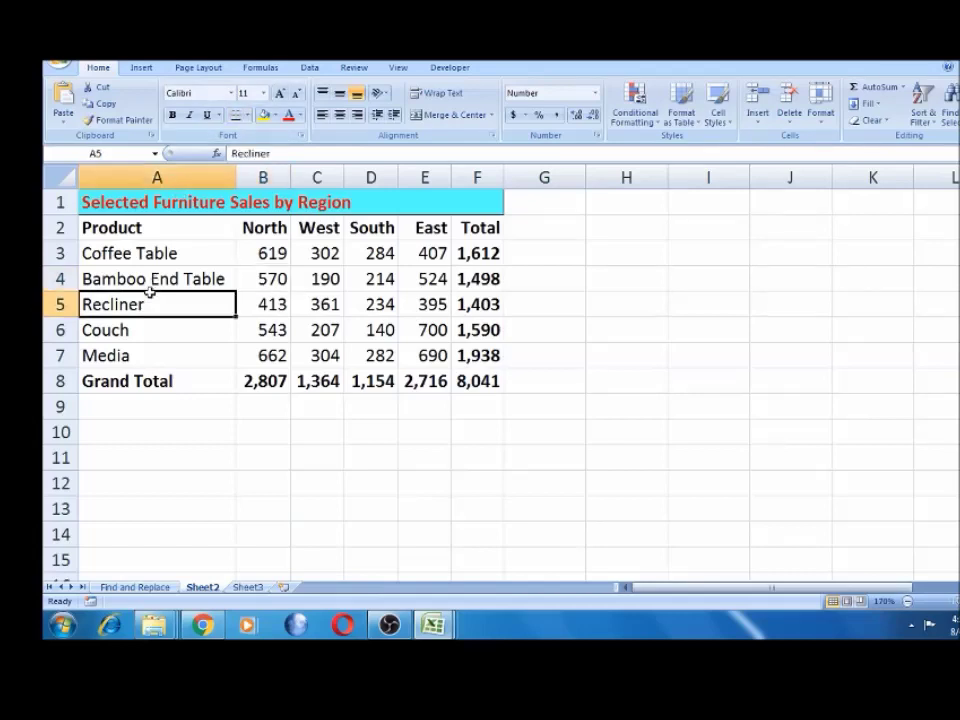
{"action": "left_click", "coordinate": [142, 69]}
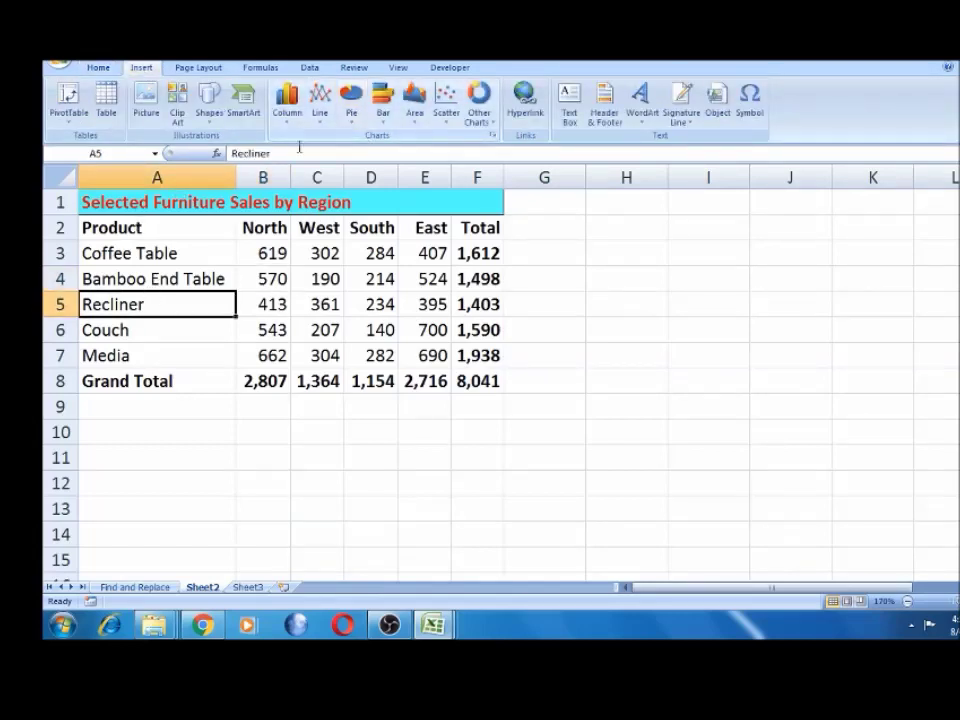
{"action": "left_click", "coordinate": [286, 103]}
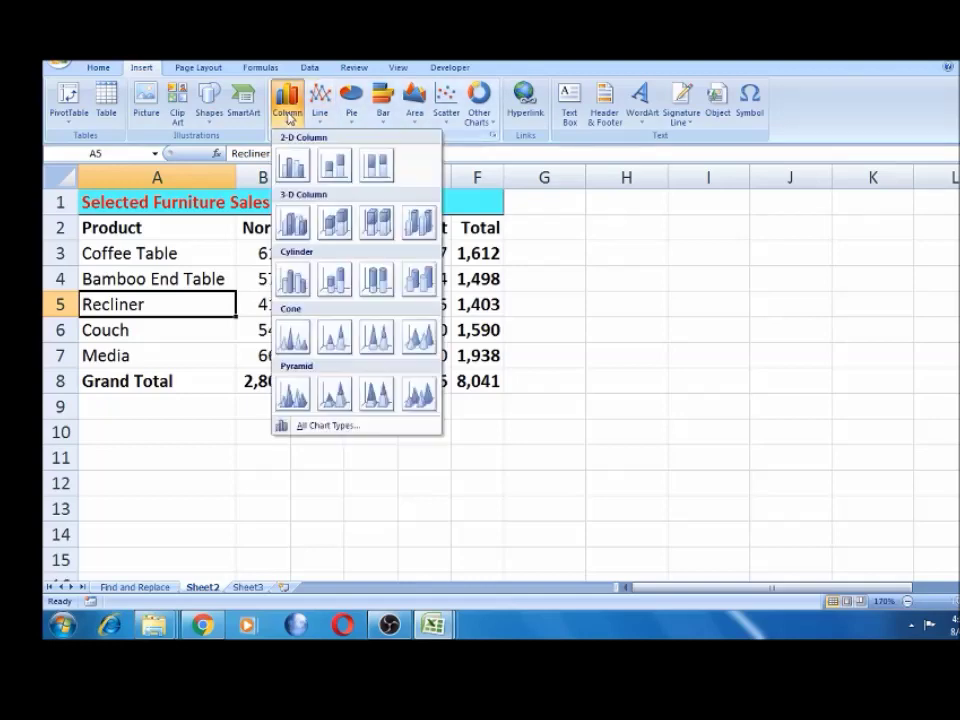
{"action": "left_click", "coordinate": [293, 165]}
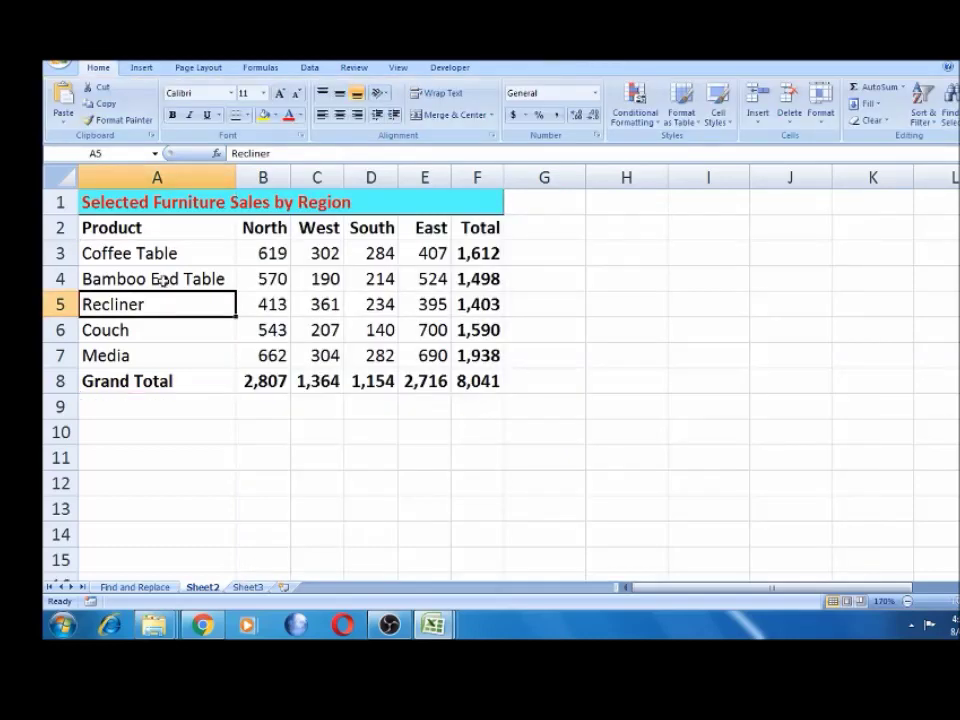
Step: Delete the old chart, select A2:E7 and create a column chart with Alt+F1
{"action": "left_click", "coordinate": [176, 216]}
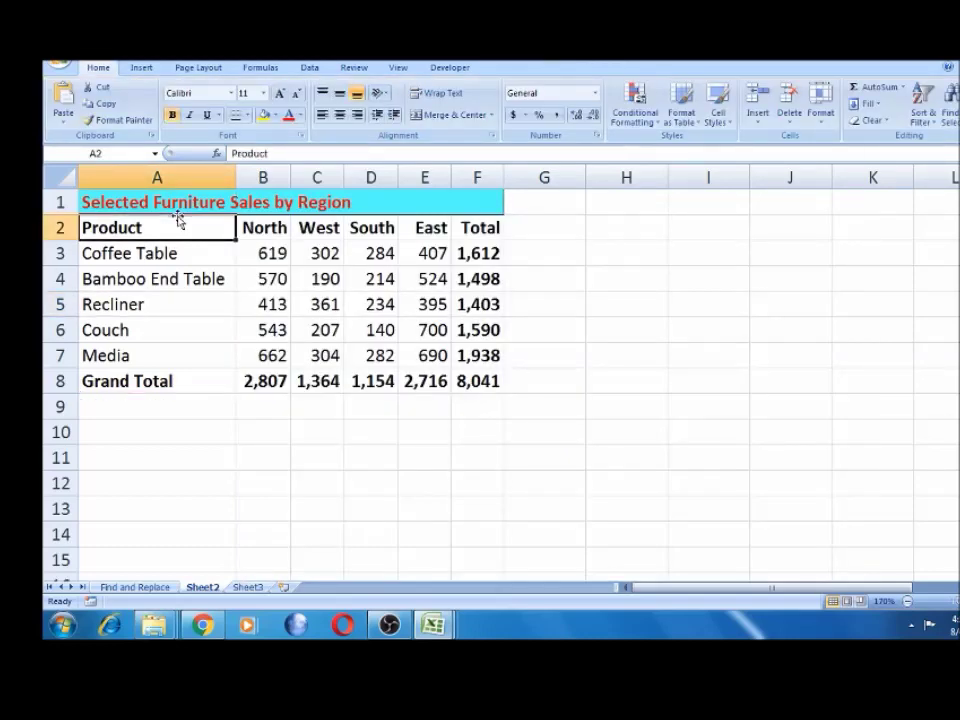
{"action": "key", "text": "shift+Right"}
{"action": "key", "text": "shift+Right"}
{"action": "key", "text": "shift+Right"}
{"action": "key", "text": "shift+Right"}
{"action": "key", "text": "shift+Down"}
{"action": "key", "text": "shift+Down"}
{"action": "key", "text": "shift+Down"}
{"action": "key", "text": "shift+Down"}
{"action": "key", "text": "shift+Down"}
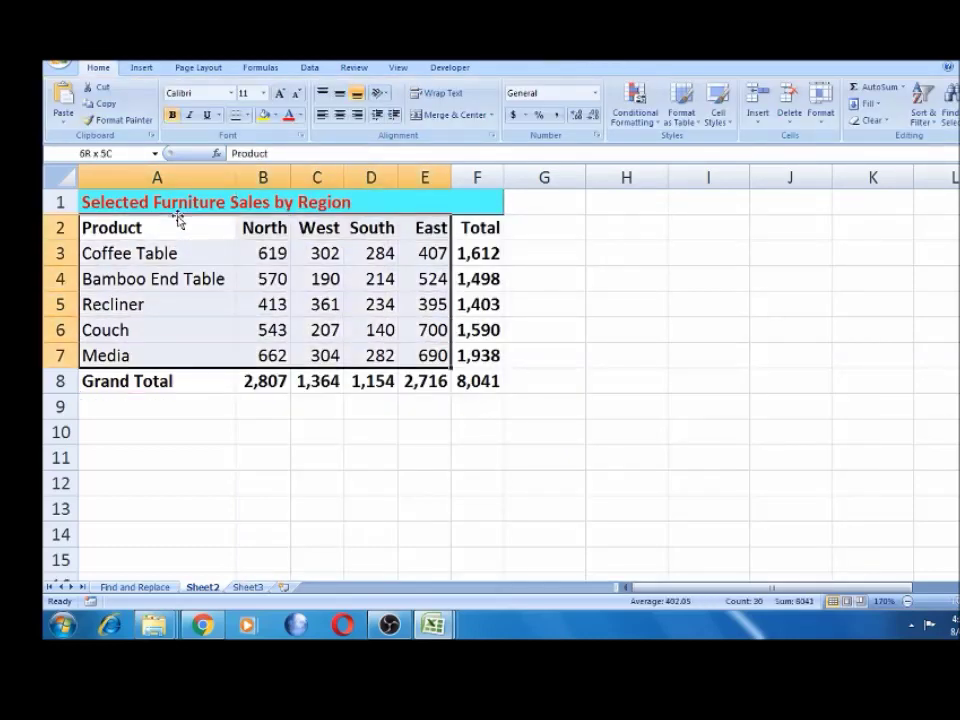
{"action": "key", "text": "alt+F1"}
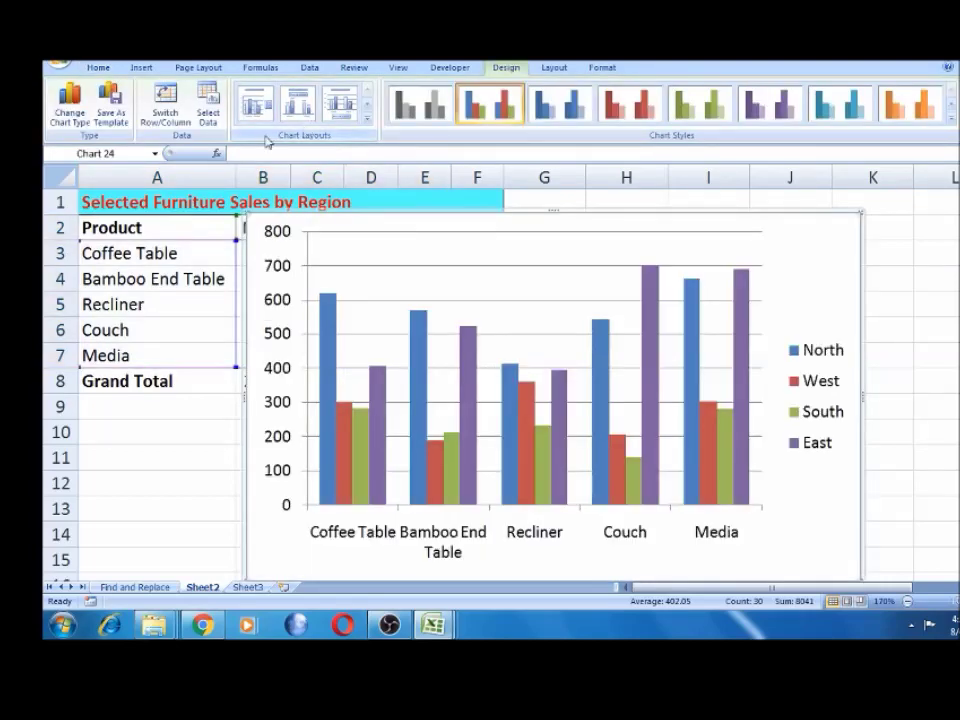
{"action": "left_click", "coordinate": [66, 100]}
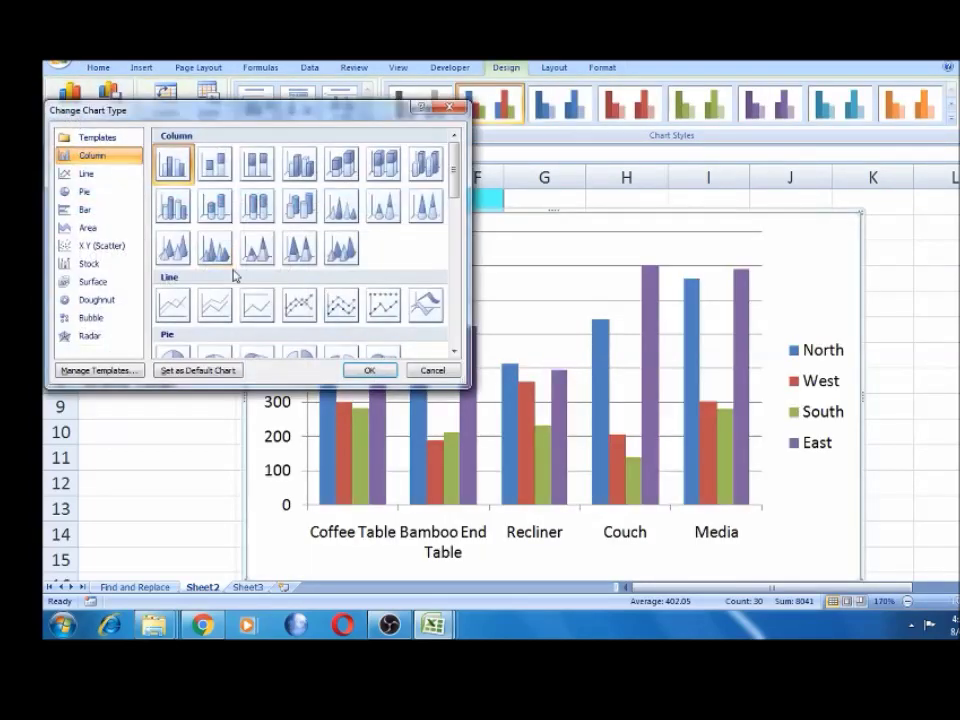
Step: Make the chart a clustered bar chart with the teal colour style
{"action": "left_click", "coordinate": [89, 228]}
{"action": "left_click", "coordinate": [86, 210]}
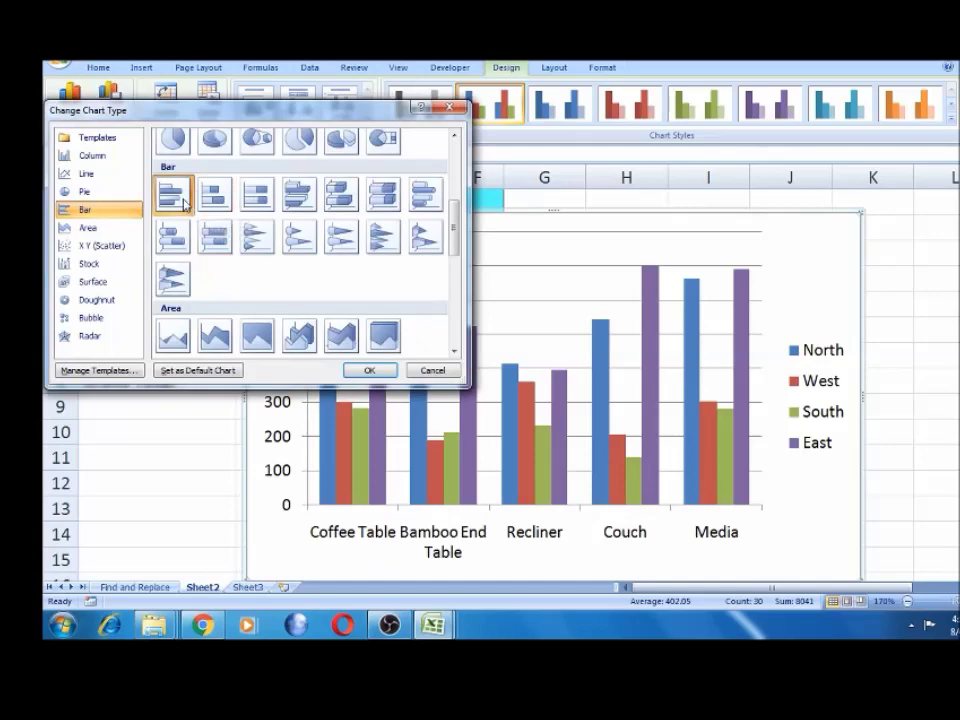
{"action": "left_click", "coordinate": [370, 372]}
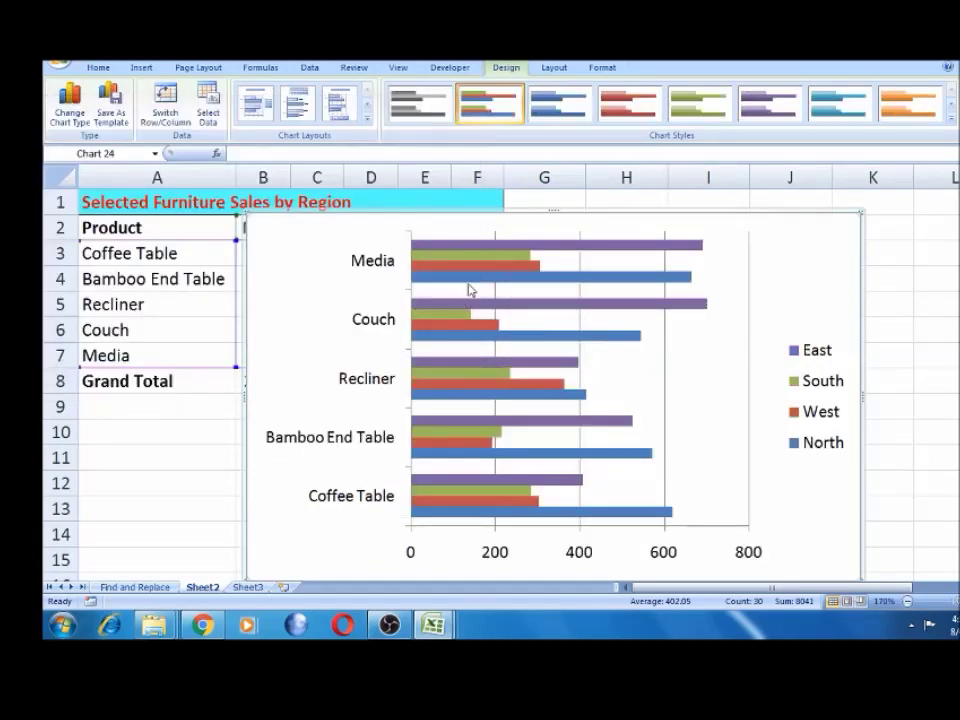
{"action": "left_click", "coordinate": [770, 103]}
{"action": "left_click", "coordinate": [840, 103]}
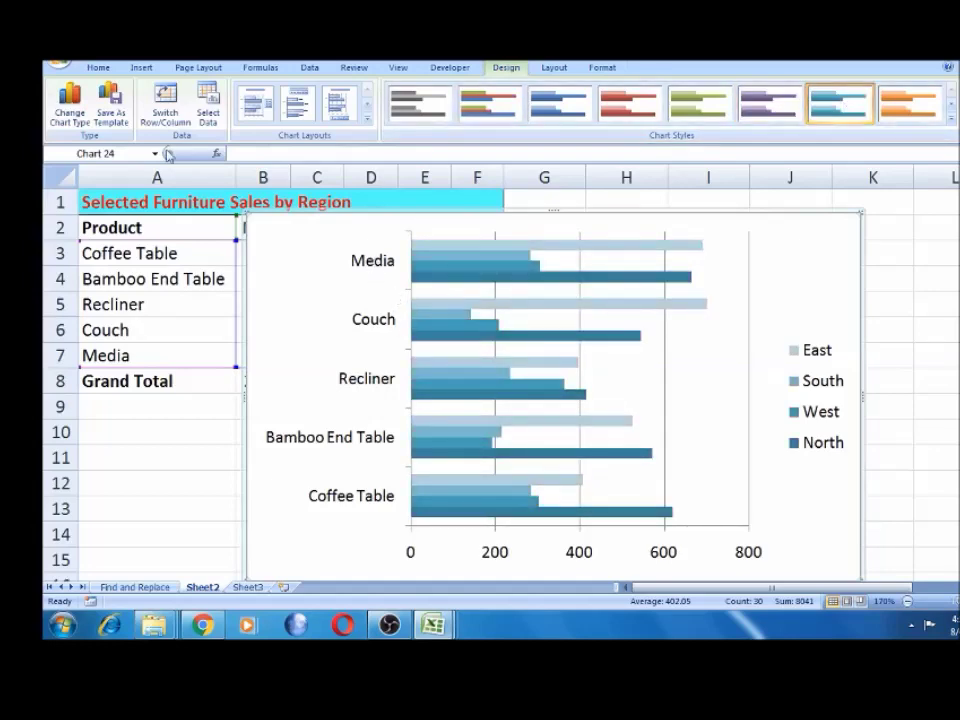
Step: Change the chart to a stacked area chart
{"action": "left_click", "coordinate": [64, 115]}
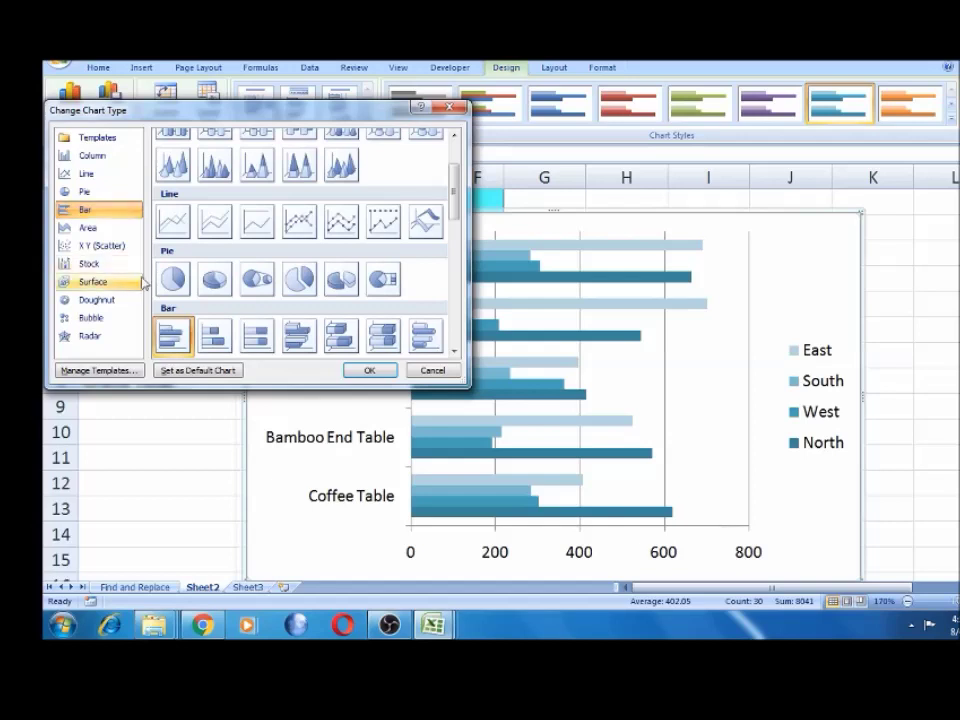
{"action": "left_click", "coordinate": [118, 232]}
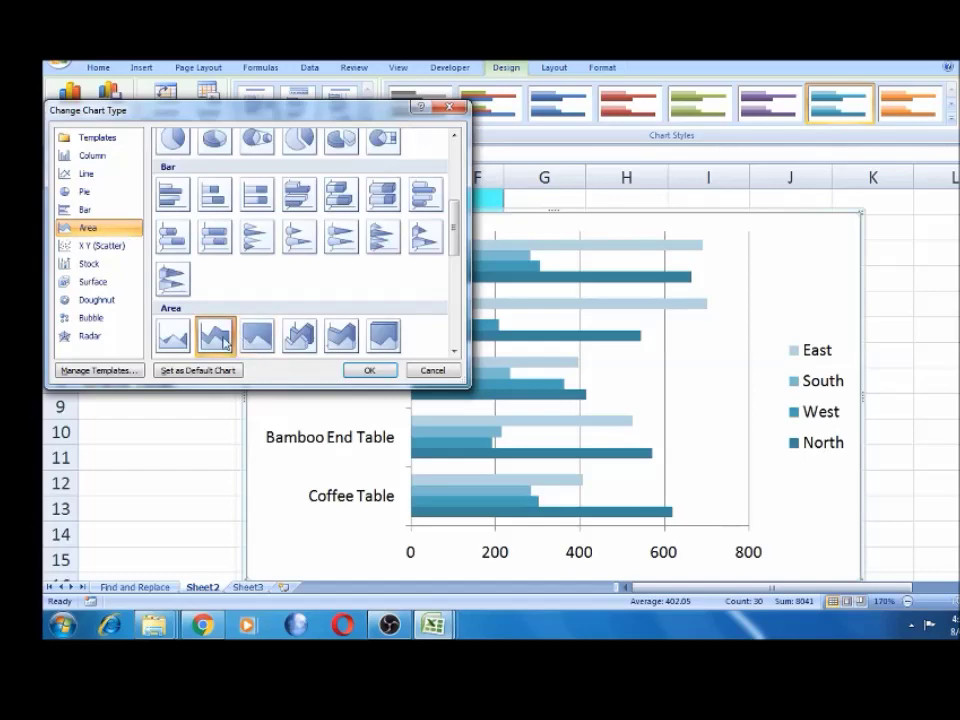
{"action": "left_click", "coordinate": [369, 372]}
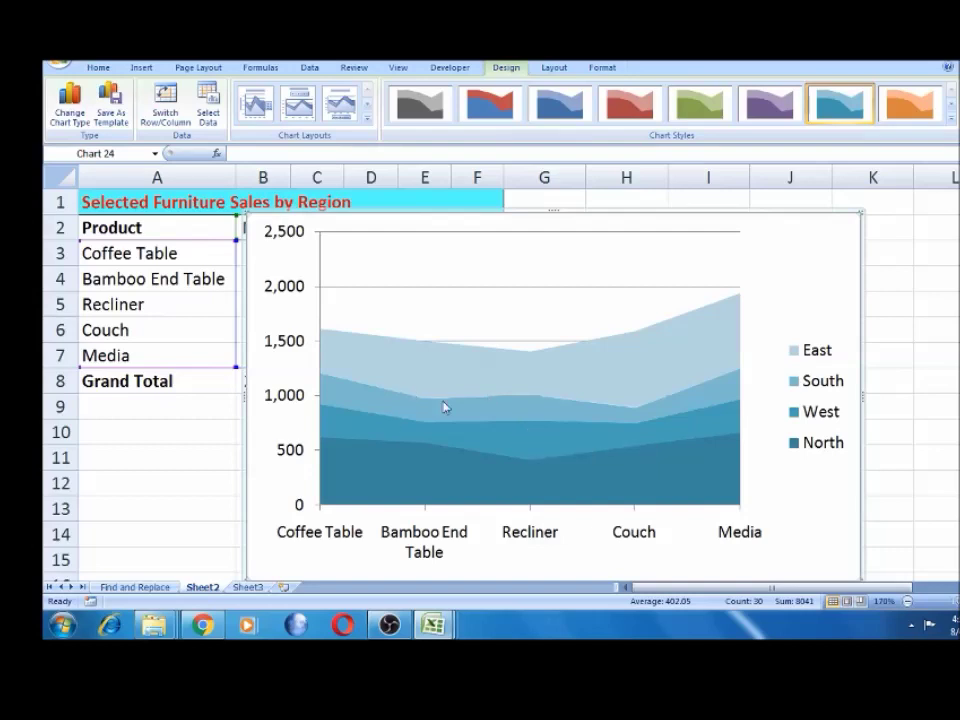
Step: Change the area chart to an XY scatter chart
{"action": "left_click", "coordinate": [69, 105]}
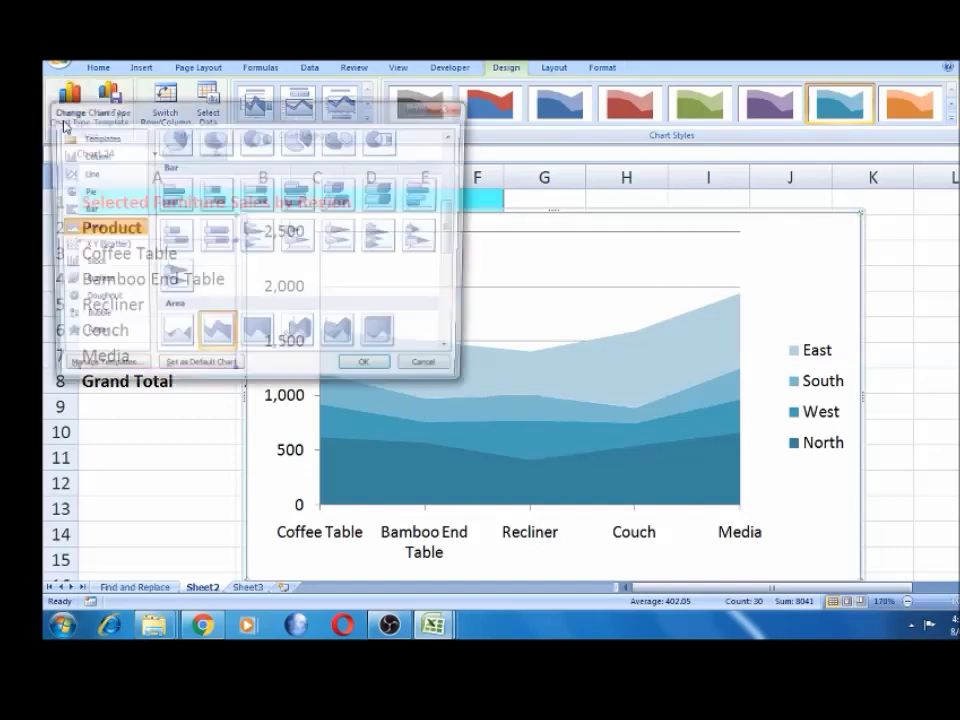
{"action": "left_click", "coordinate": [104, 245]}
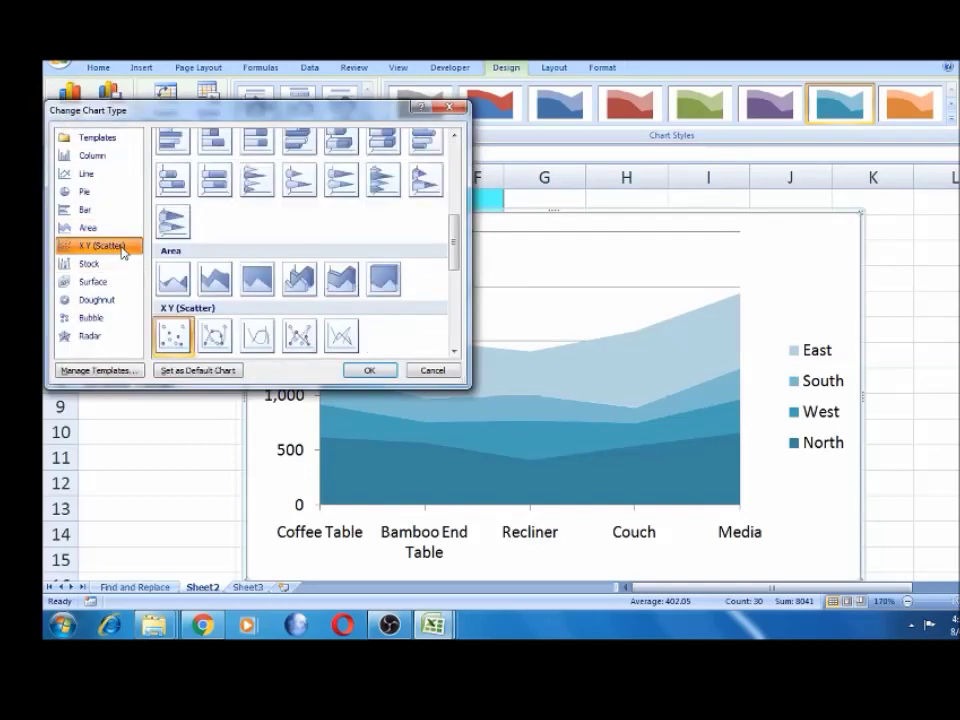
{"action": "left_click", "coordinate": [369, 371]}
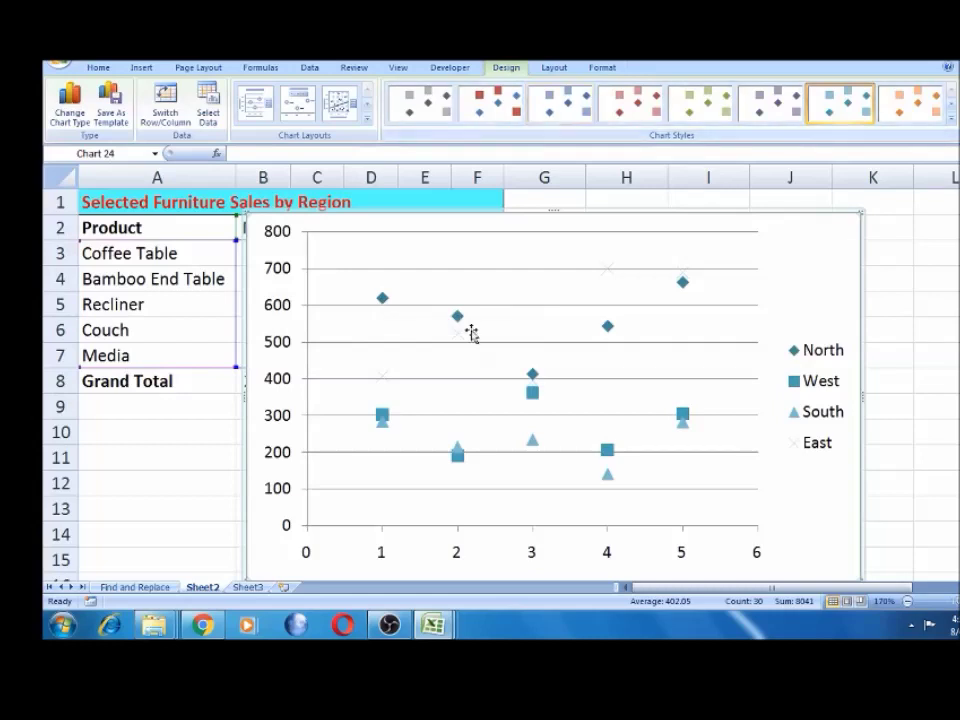
{"action": "mouse_move", "coordinate": [537, 446]}
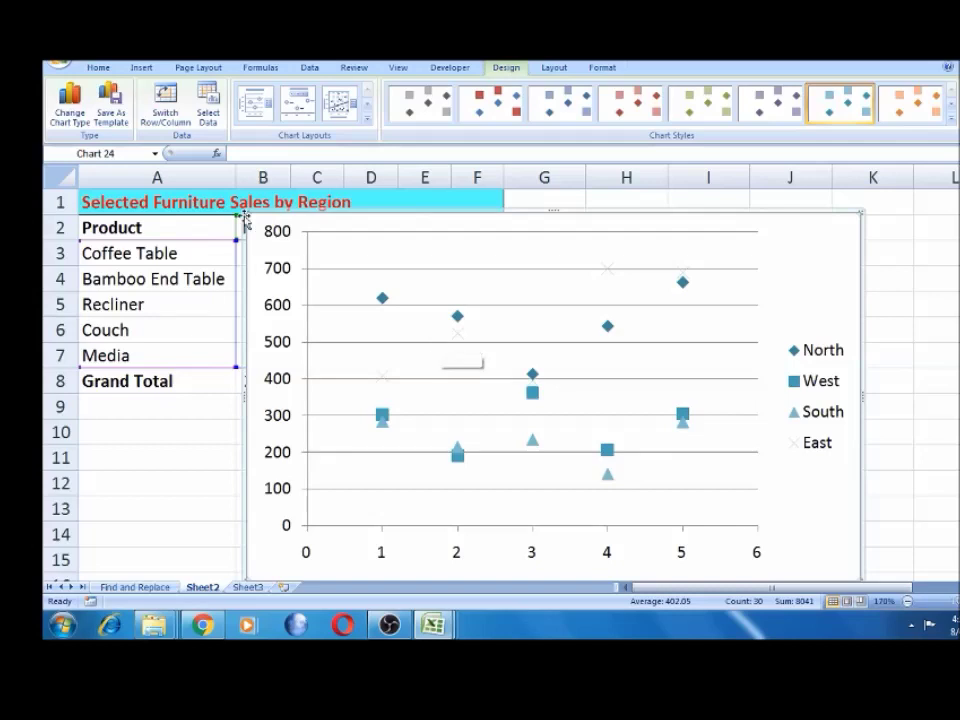
Step: Try the Stock type, dismiss its data warning, and apply Bubble instead
{"action": "left_click", "coordinate": [69, 100]}
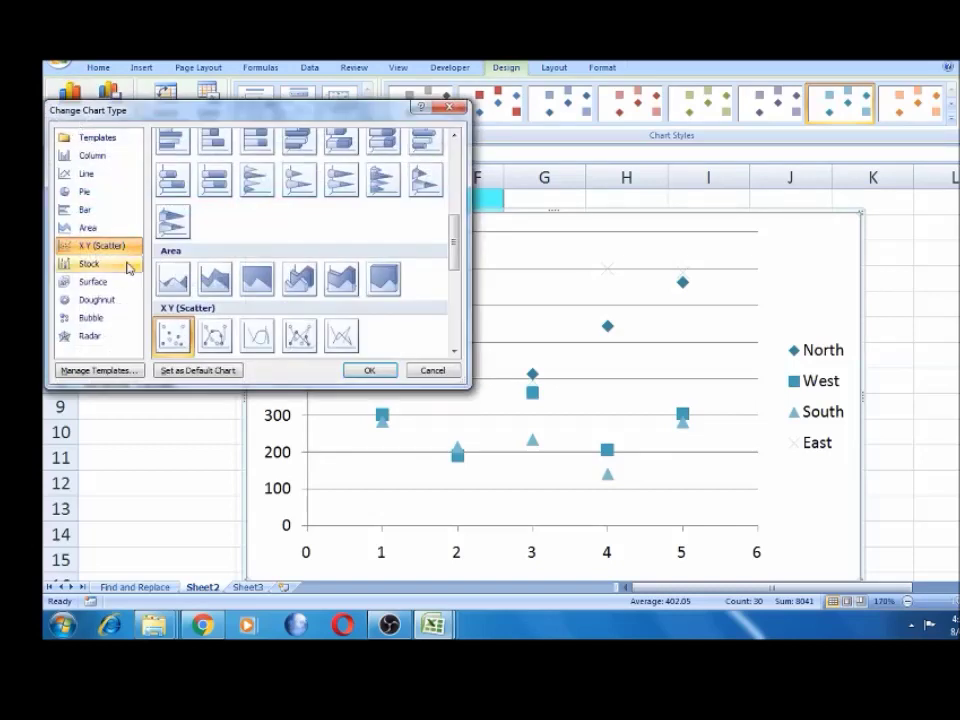
{"action": "left_click", "coordinate": [117, 267]}
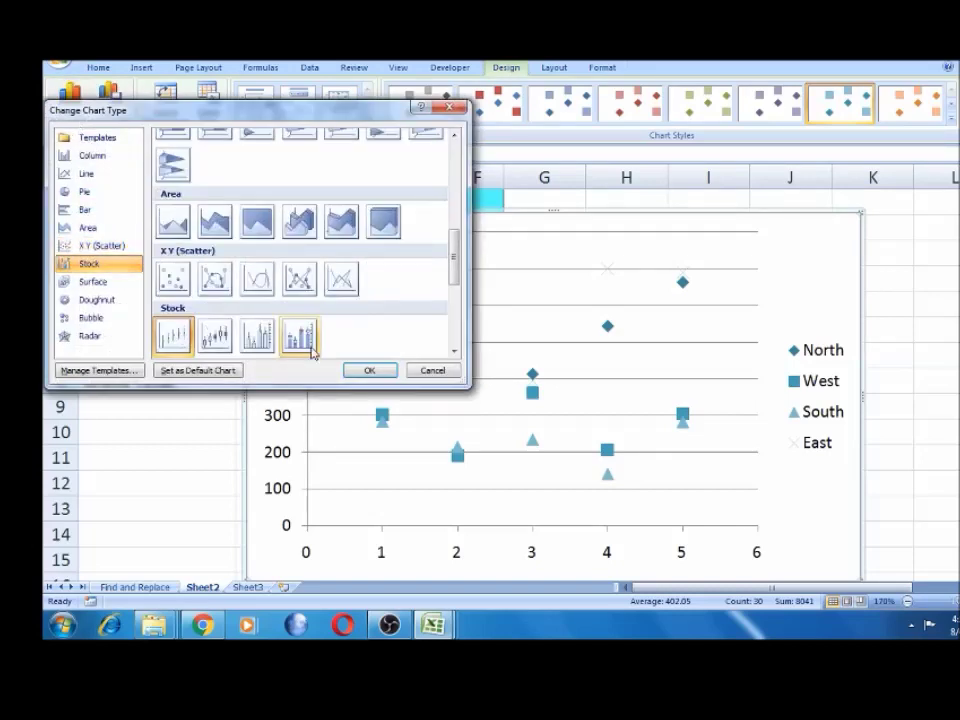
{"action": "left_click", "coordinate": [366, 372]}
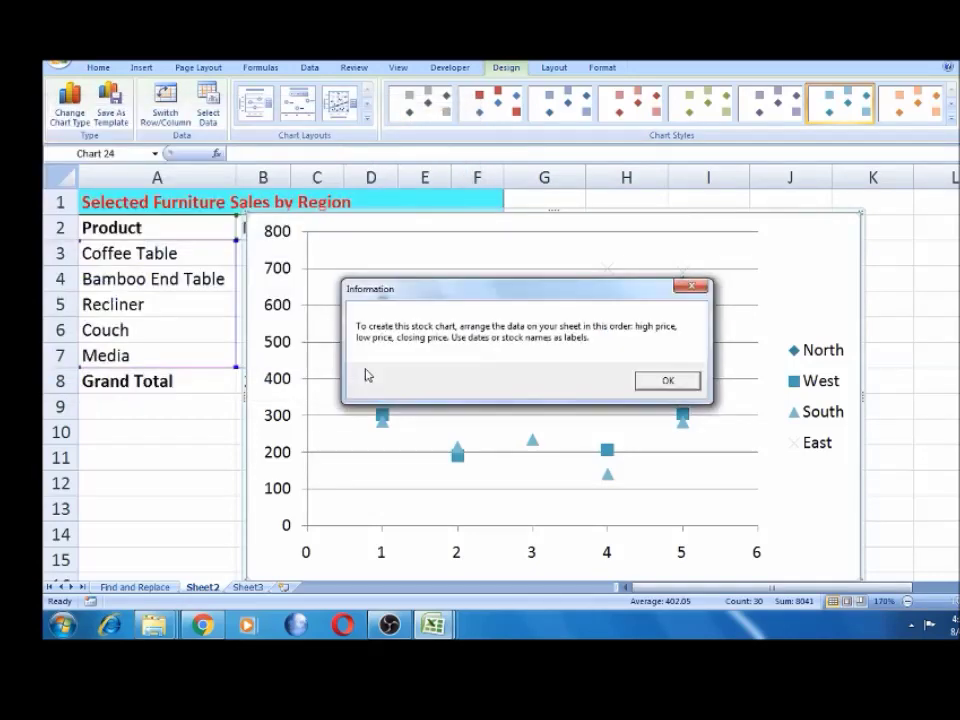
{"action": "left_click", "coordinate": [667, 381]}
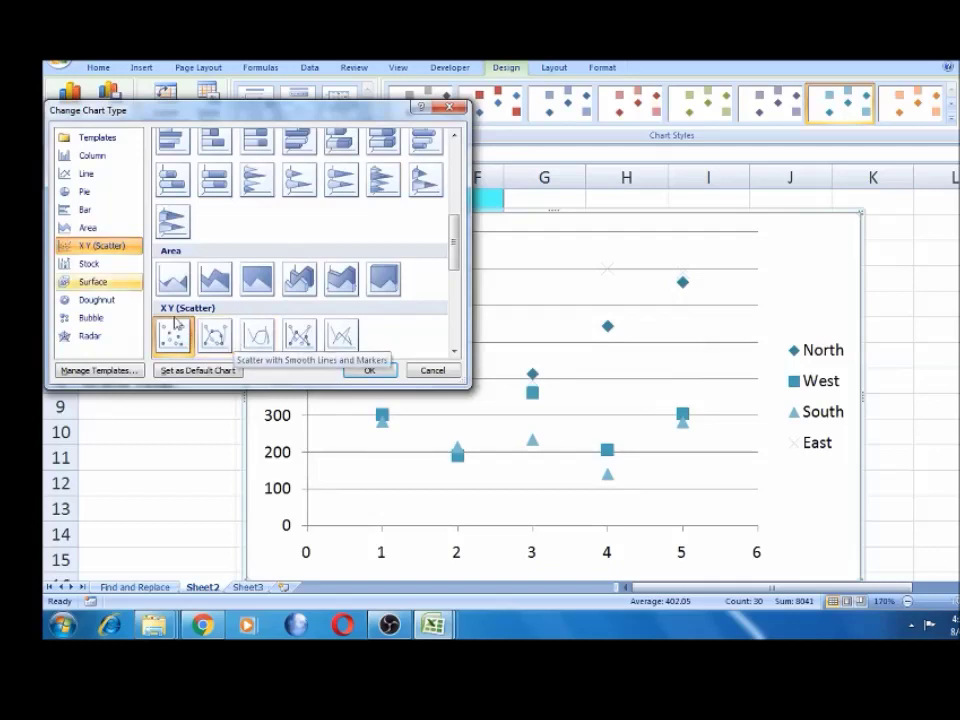
{"action": "left_click", "coordinate": [113, 266]}
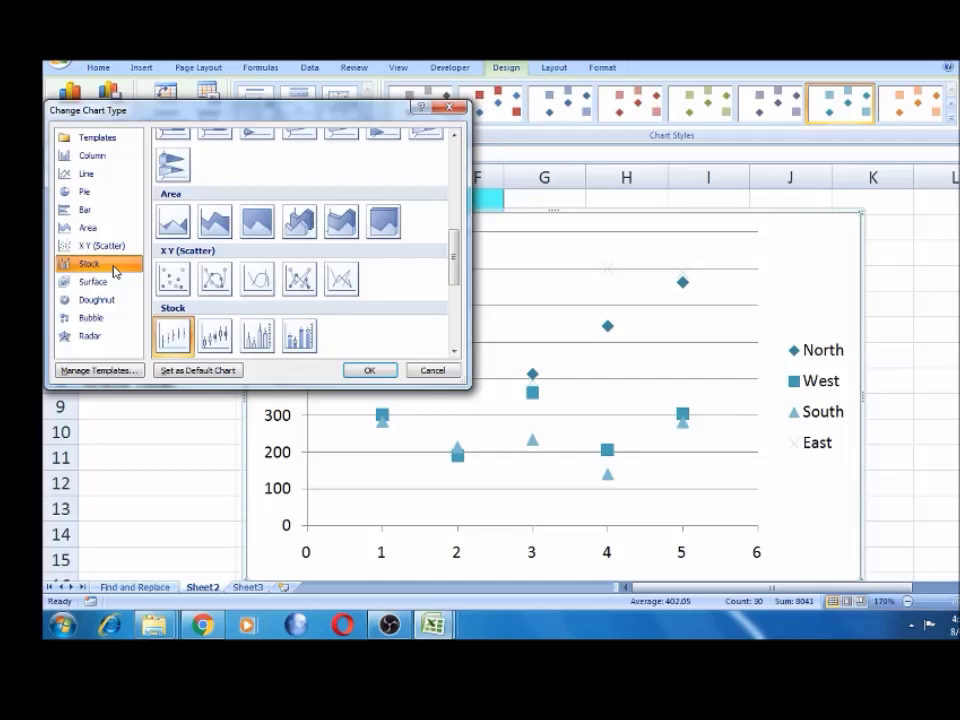
{"action": "left_click", "coordinate": [108, 317]}
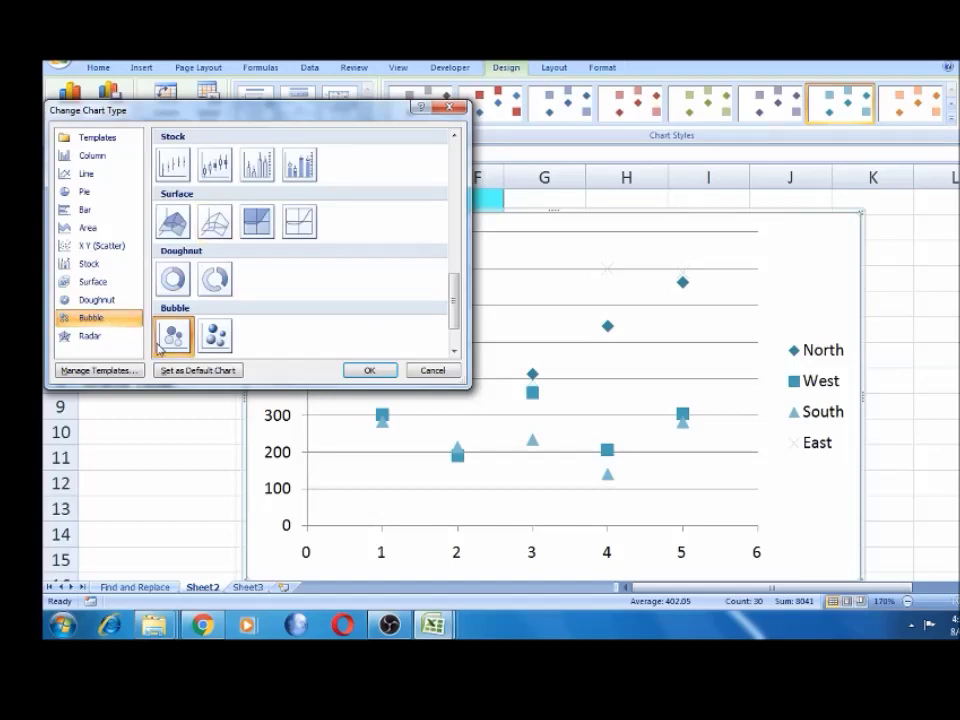
{"action": "left_click", "coordinate": [368, 373]}
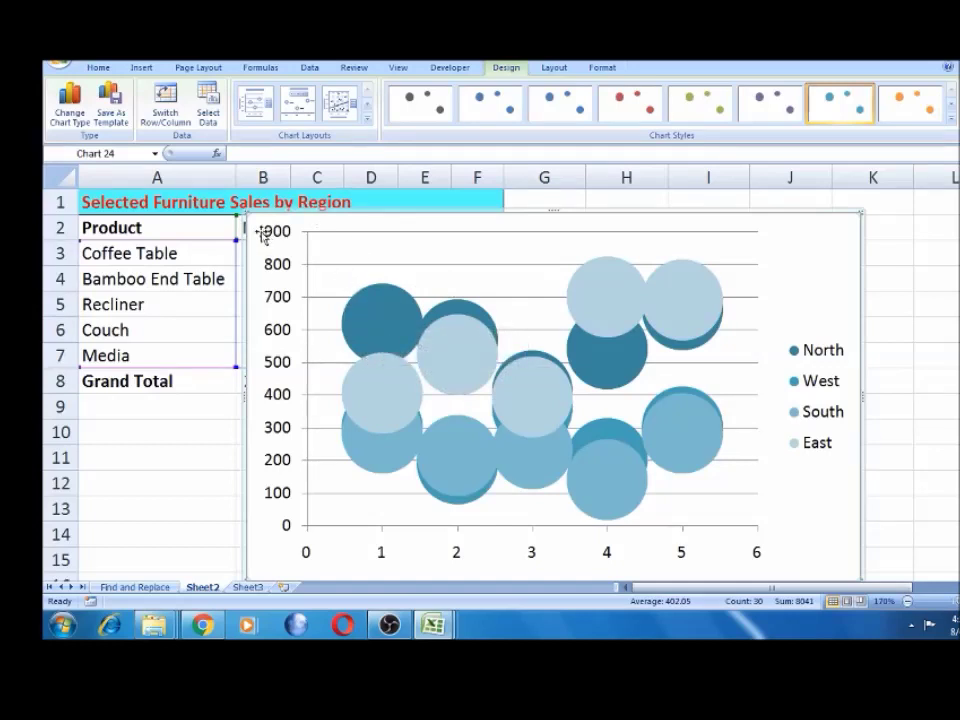
Step: Move the bubble chart right of the table and set B4's North value to 1
{"action": "left_click_drag", "start_coordinate": [259, 231], "coordinate": [407, 207]}
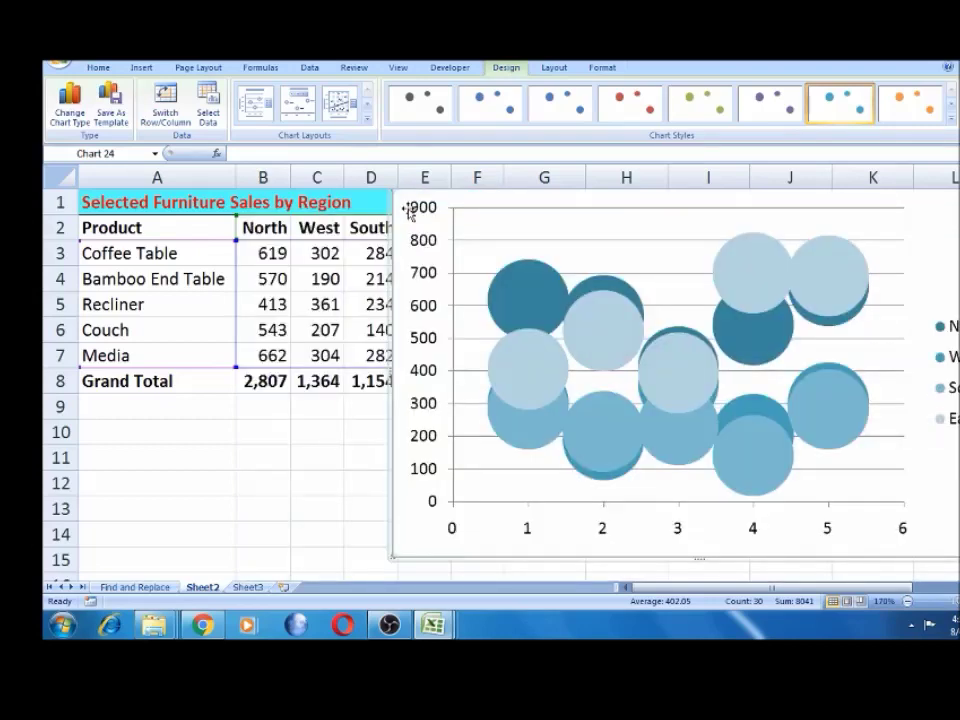
{"action": "left_click", "coordinate": [267, 279]}
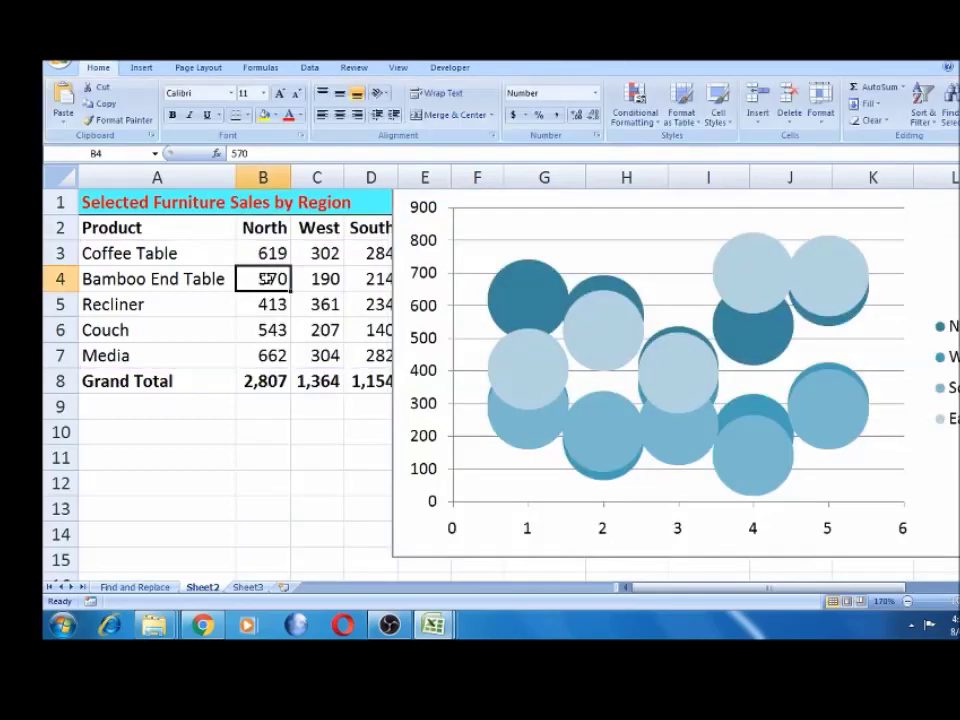
{"action": "type", "text": "1"}
{"action": "key", "text": "Tab"}
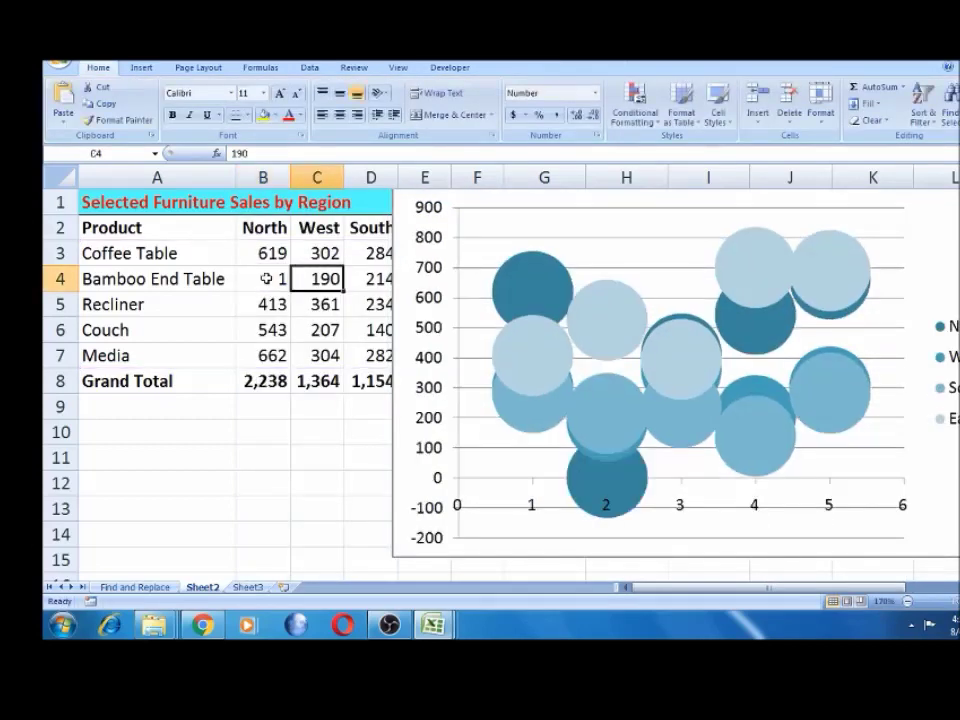
Step: Add a Linear trendline to the North series bubbles, shown in the legend as Linear (North)
{"action": "left_click", "coordinate": [616, 475]}
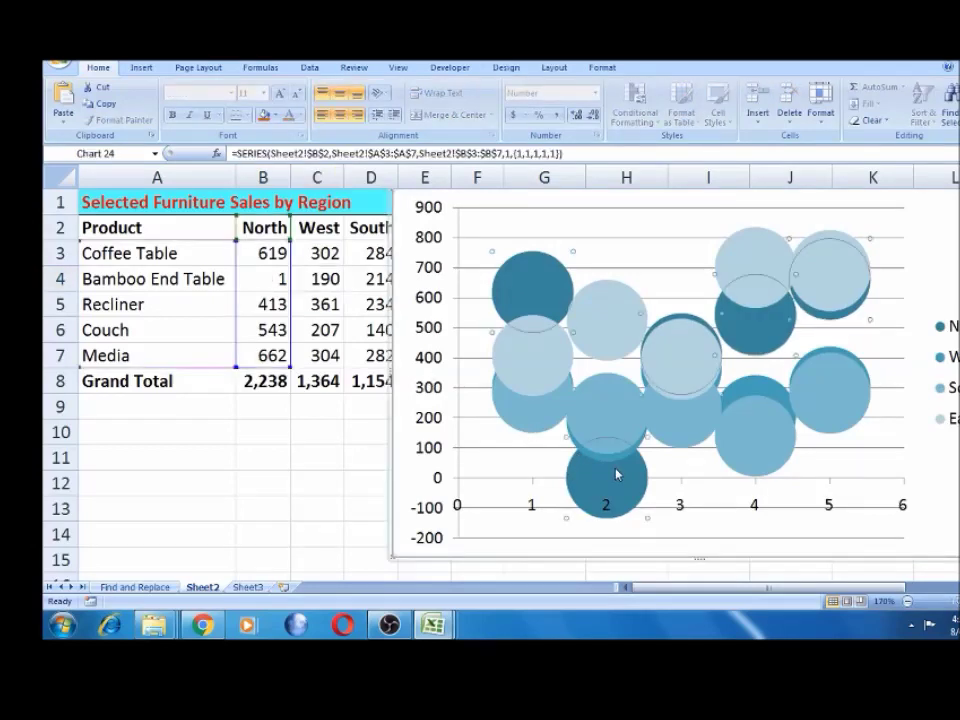
{"action": "right_click", "coordinate": [616, 475]}
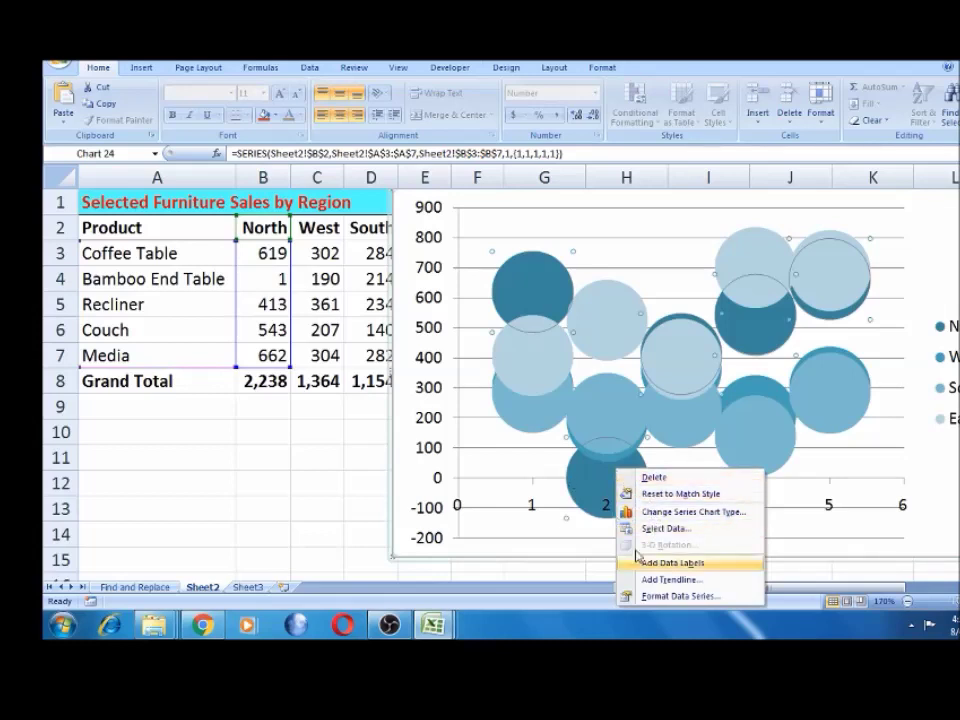
{"action": "left_click", "coordinate": [640, 579]}
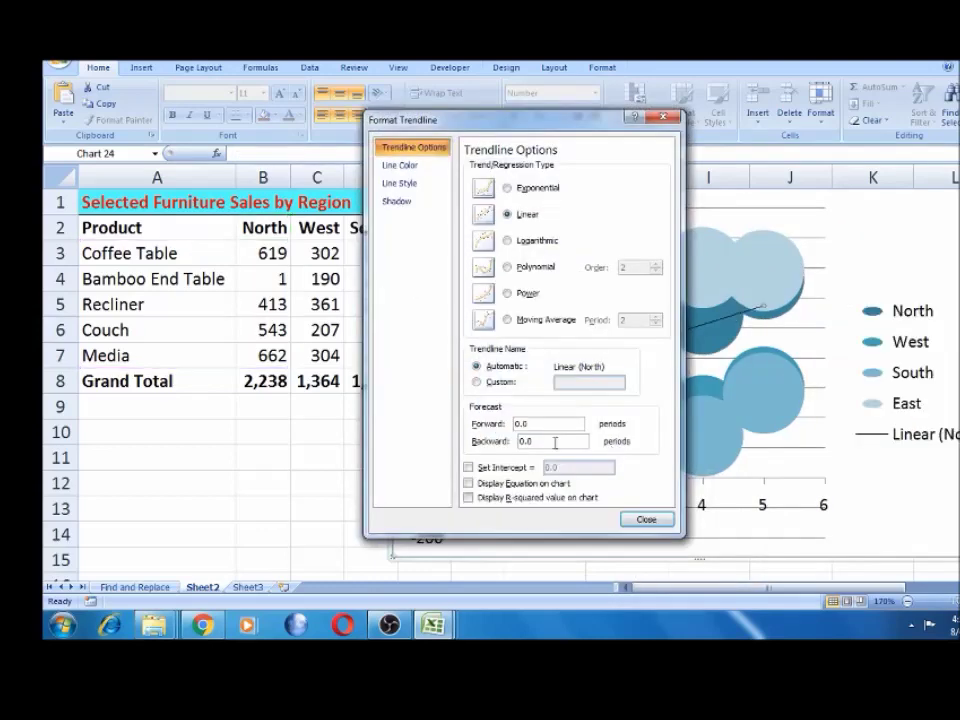
{"action": "left_click", "coordinate": [645, 519]}
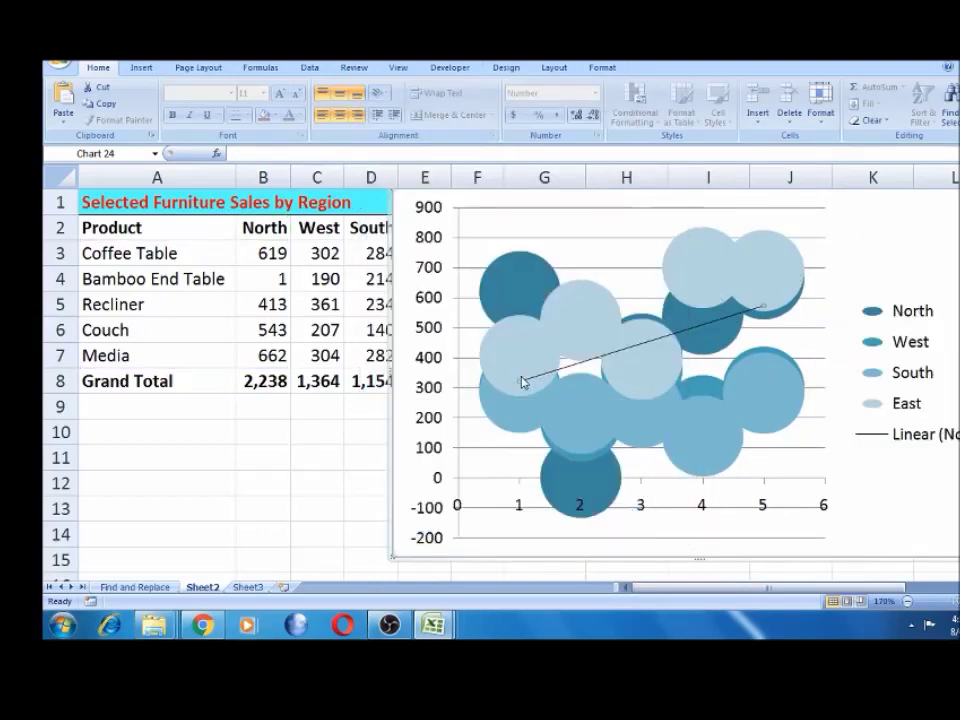
{"action": "mouse_move", "coordinate": [522, 381]}
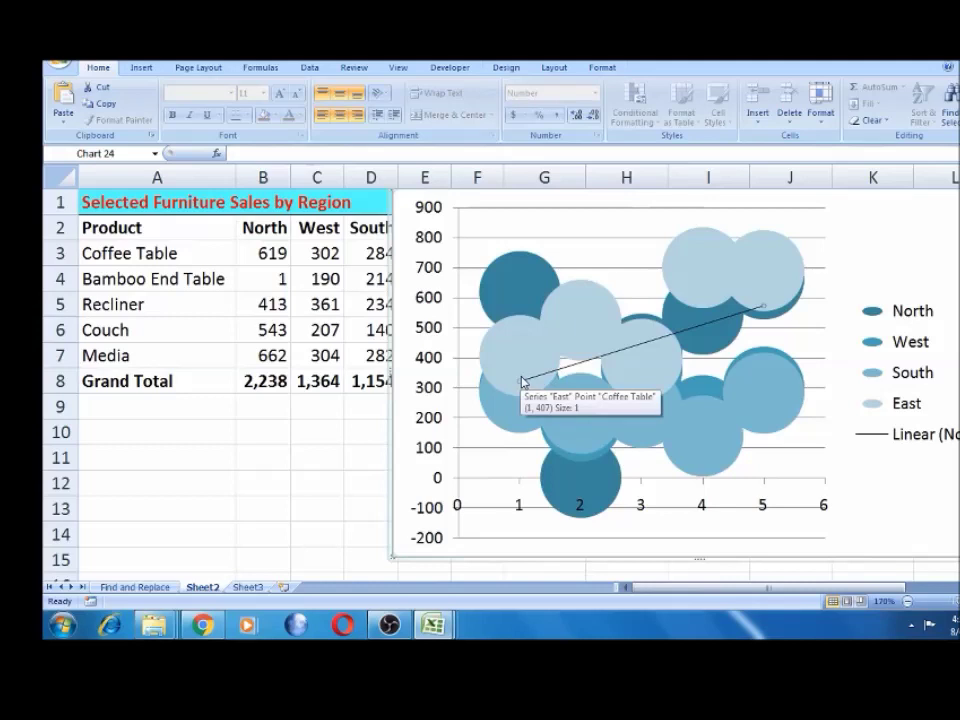